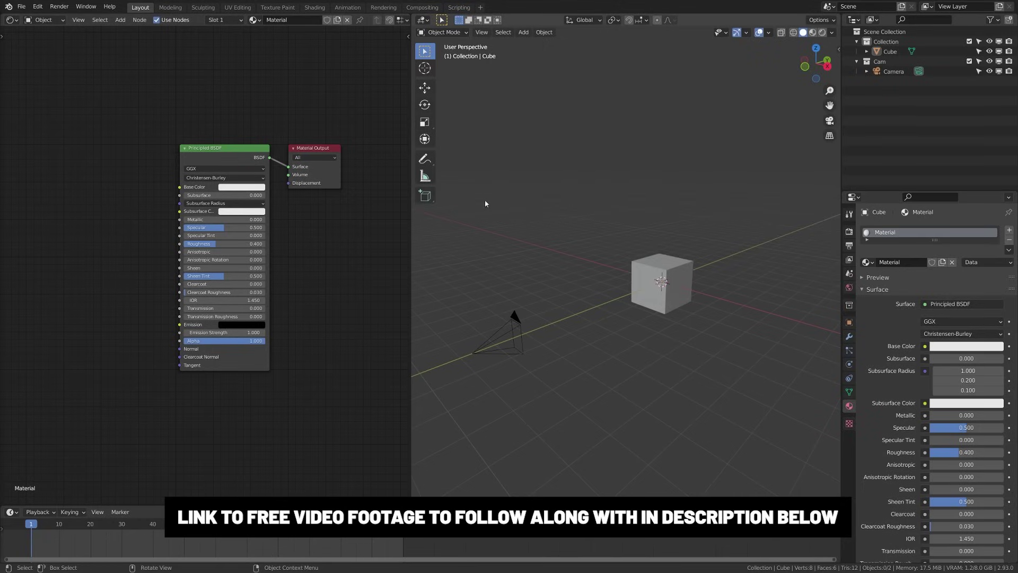
- Start a new file from the Video Editing template
{"action": "left_click", "coordinate": [483, 8]}
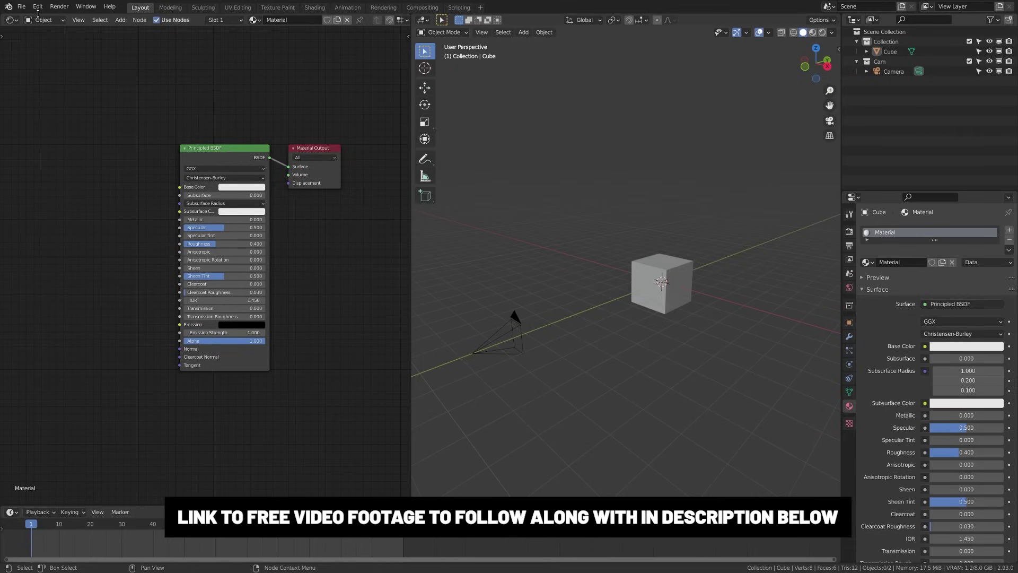
{"action": "left_click", "coordinate": [21, 6]}
{"action": "mouse_move", "coordinate": [35, 18]}
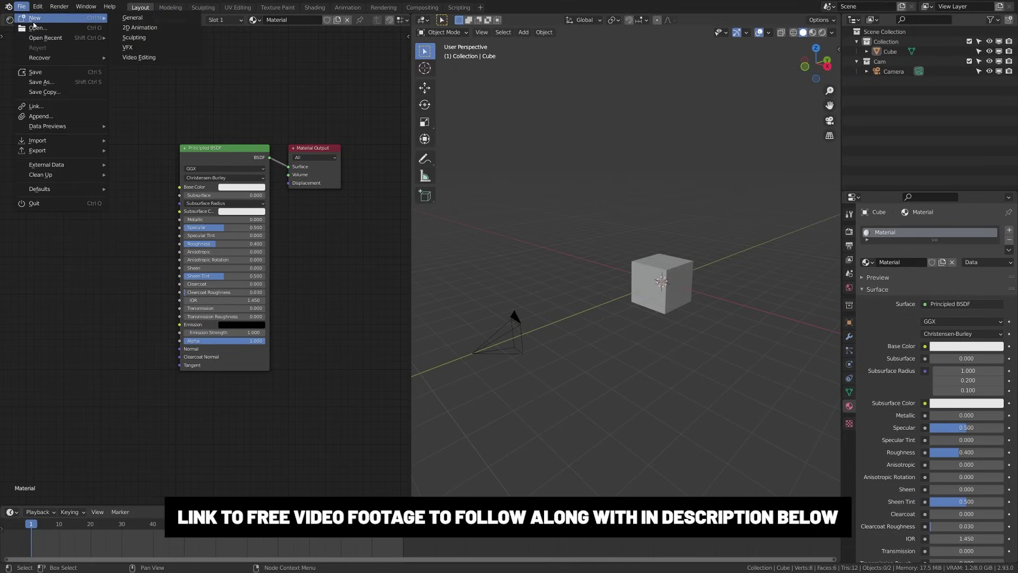
{"action": "left_click", "coordinate": [143, 57]}
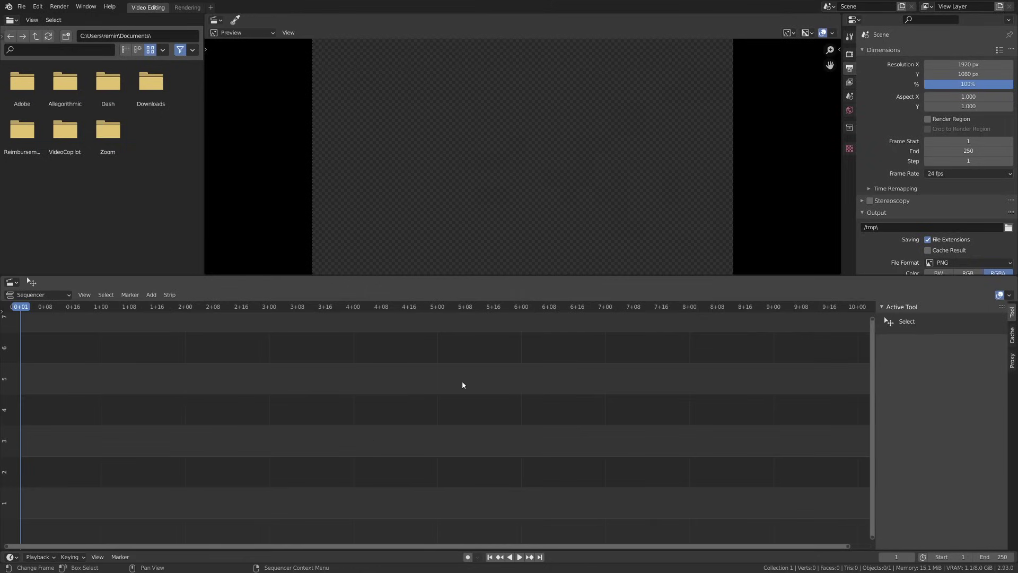
- Check the sequencer's cache and proxy settings, and set the output frame rate to 24 fps
{"action": "left_click", "coordinate": [1011, 335]}
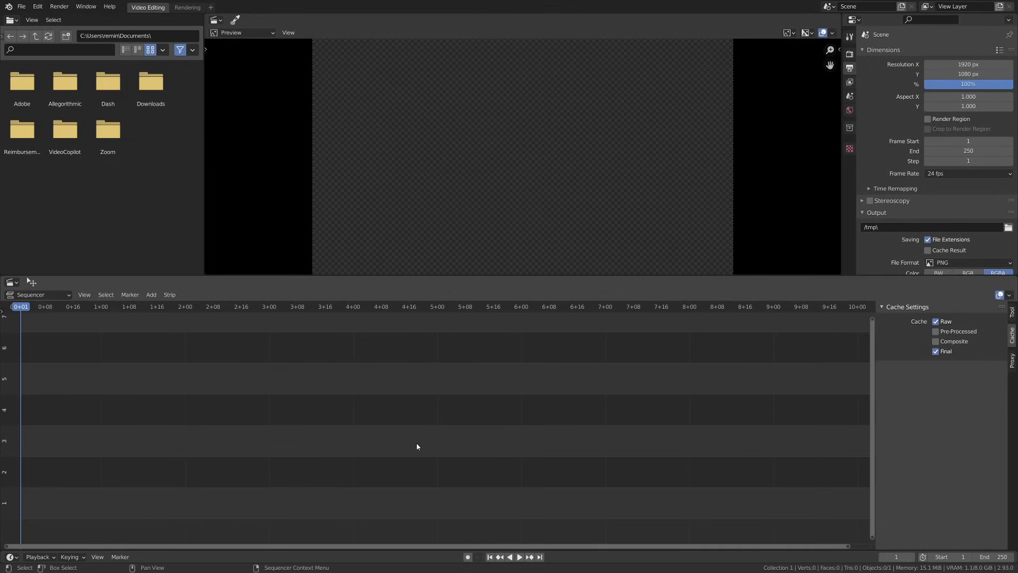
{"action": "left_click", "coordinate": [1012, 360]}
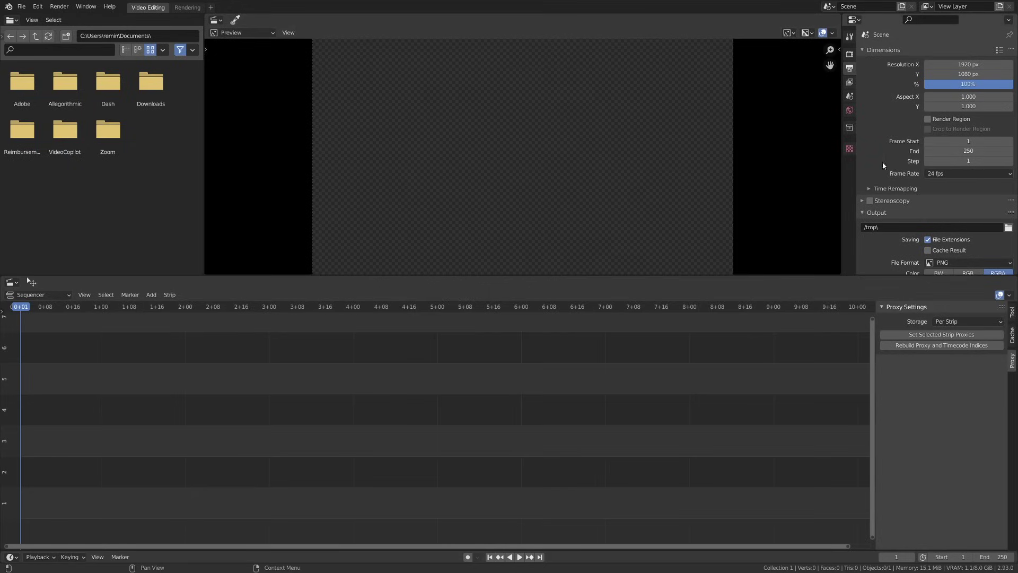
{"action": "left_click", "coordinate": [954, 173]}
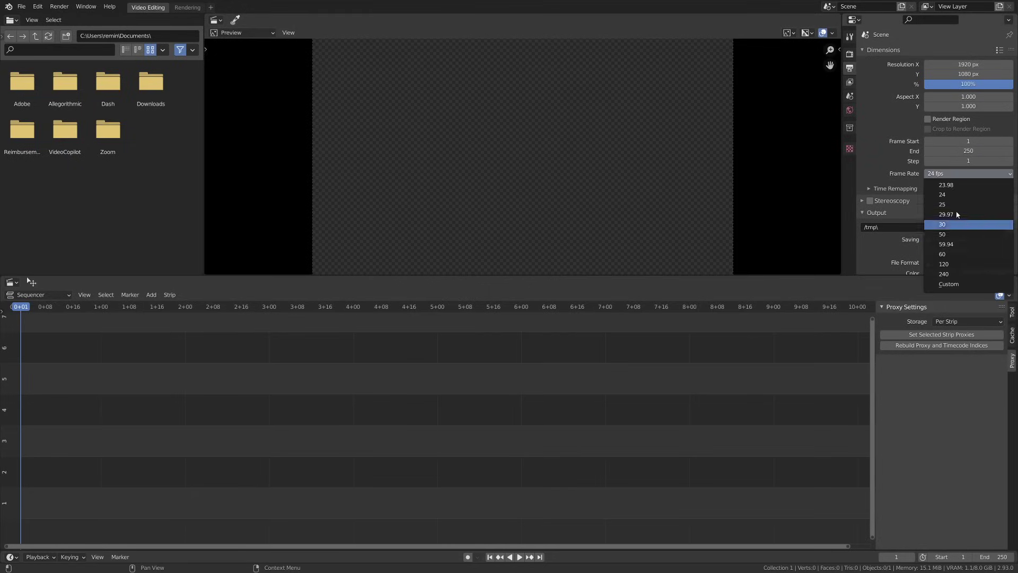
{"action": "left_click", "coordinate": [956, 199]}
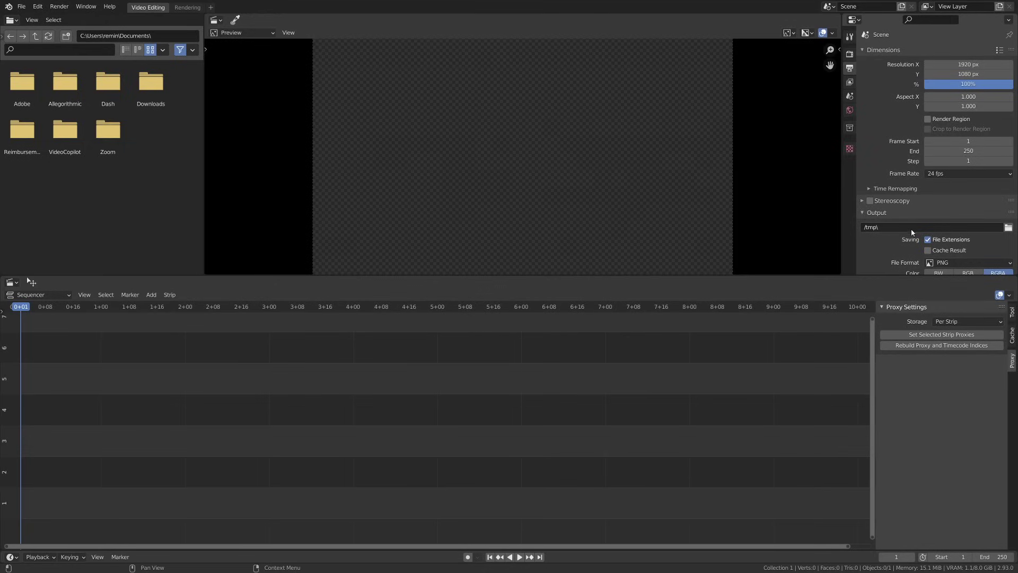
- Set the output file format to FFmpeg Video and its encoding container to MPEG-4
{"action": "scroll", "coordinate": [956, 224], "scroll_direction": "down", "scroll_amount": 1}
{"action": "scroll", "coordinate": [956, 225], "scroll_direction": "down", "scroll_amount": 3}
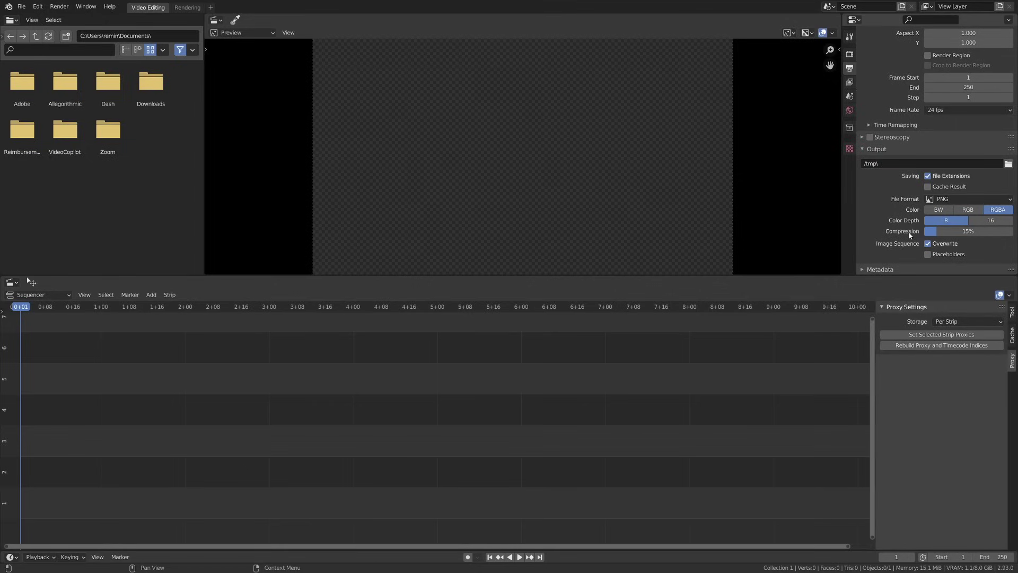
{"action": "left_click", "coordinate": [973, 200]}
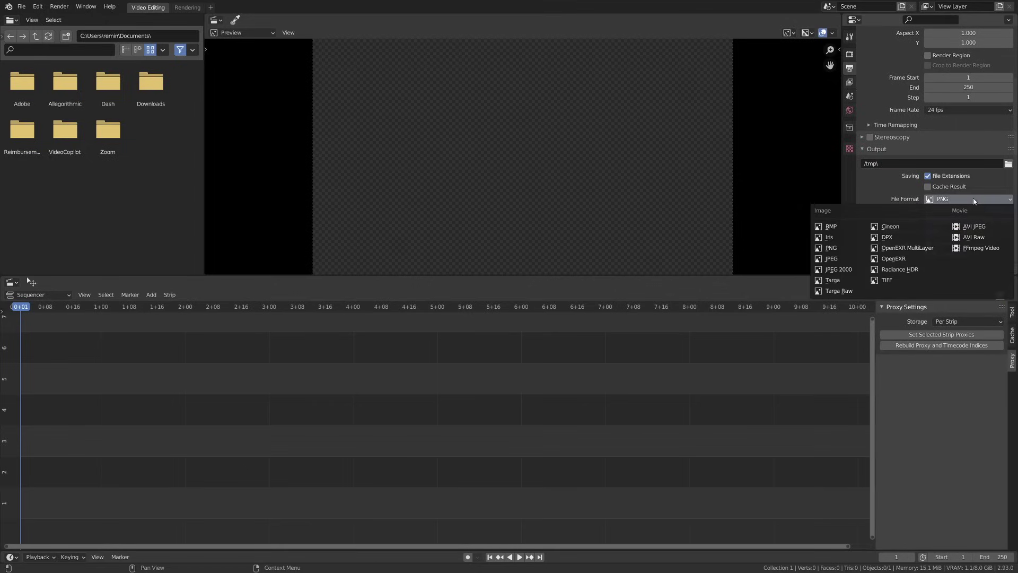
{"action": "left_click", "coordinate": [982, 248]}
{"action": "left_click", "coordinate": [886, 246]}
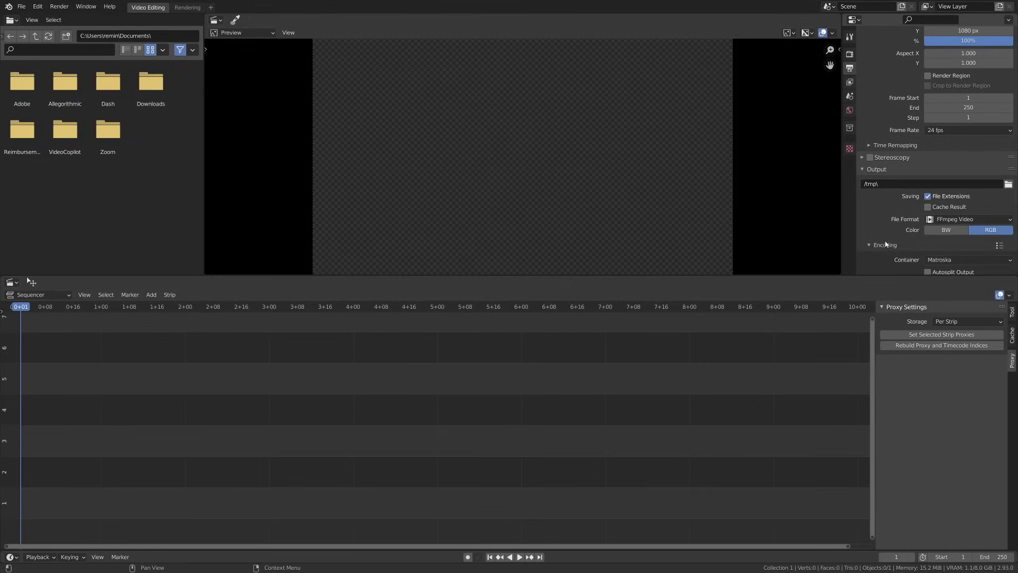
{"action": "scroll", "coordinate": [911, 253], "scroll_direction": "down", "scroll_amount": 3}
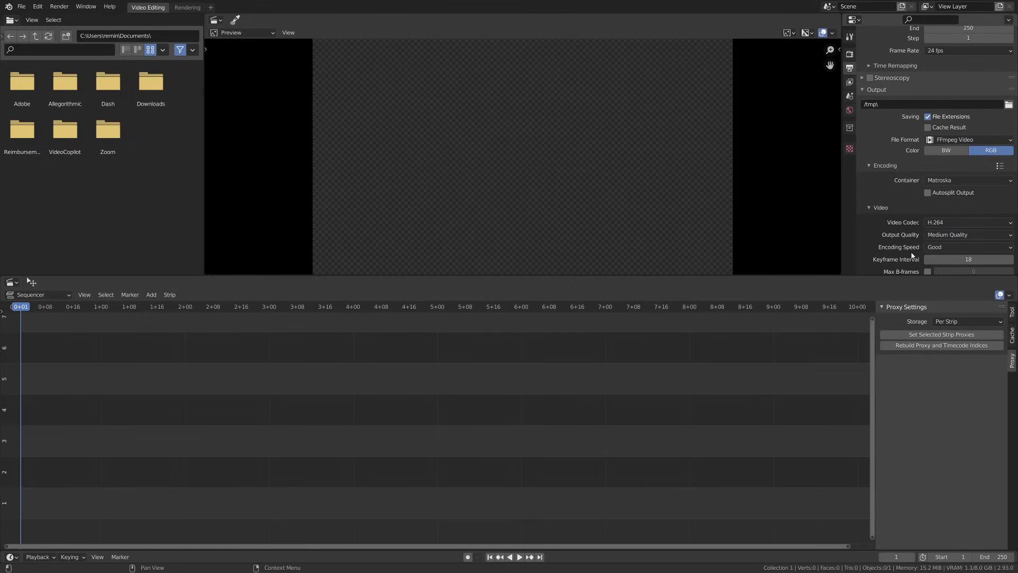
{"action": "left_click", "coordinate": [946, 180]}
{"action": "left_click", "coordinate": [946, 214]}
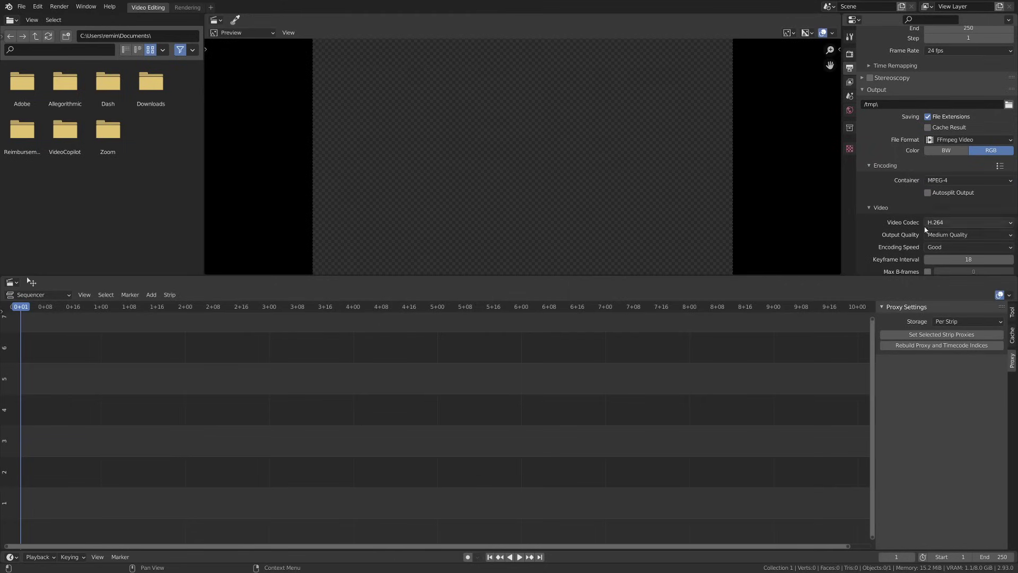
- Set the output's audio codec to AAC
{"action": "scroll", "coordinate": [959, 160], "scroll_direction": "down", "scroll_amount": 2}
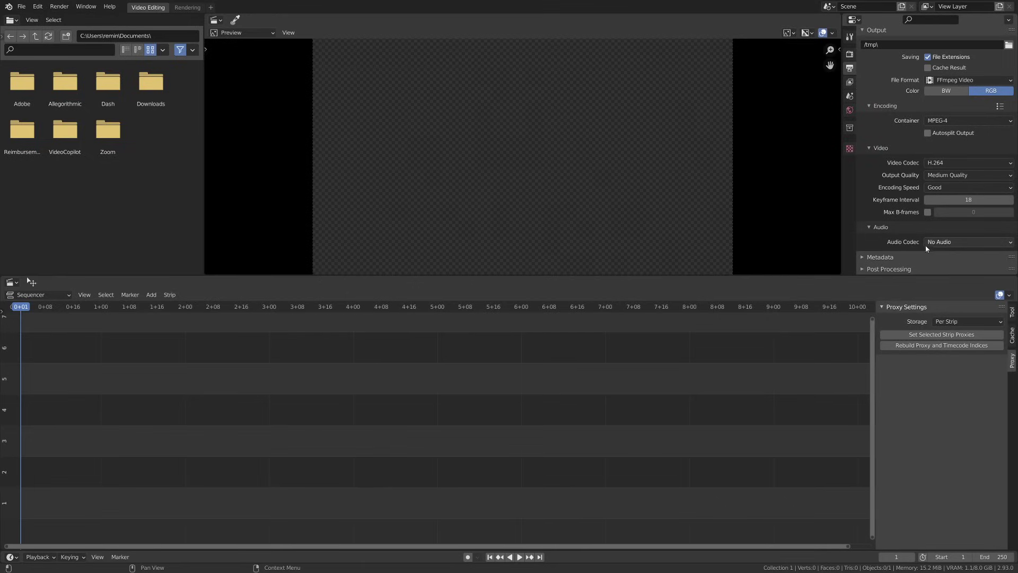
{"action": "left_click", "coordinate": [962, 243]}
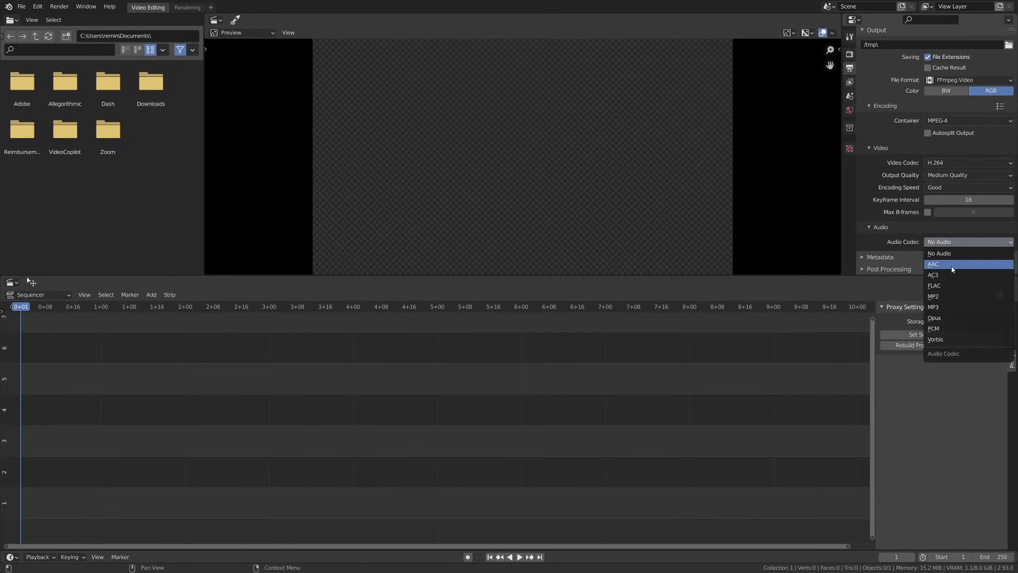
{"action": "left_click", "coordinate": [953, 264]}
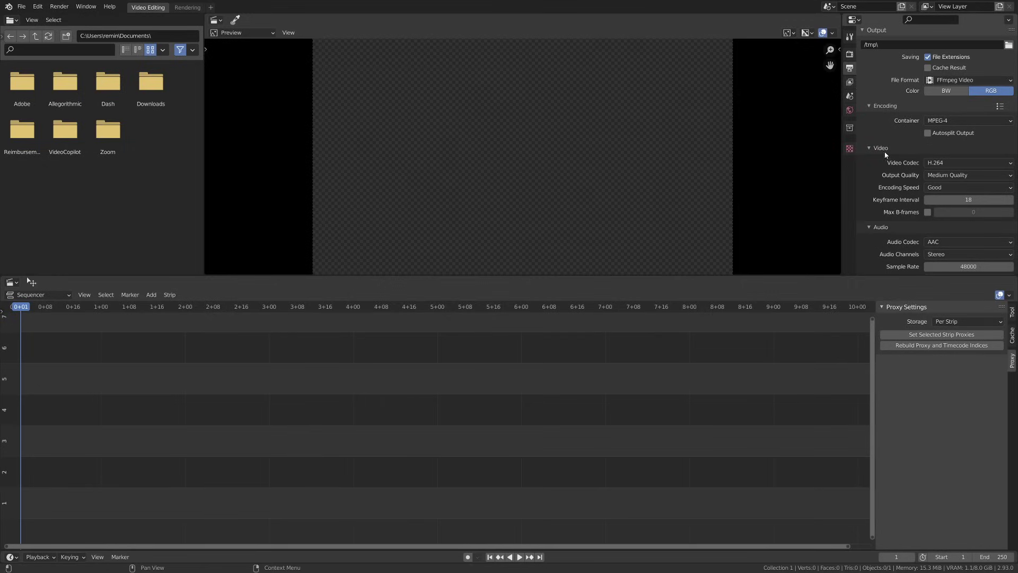
- Set the output's horizontal resolution to 1080 px
{"action": "left_click", "coordinate": [852, 81]}
{"action": "left_click", "coordinate": [854, 74]}
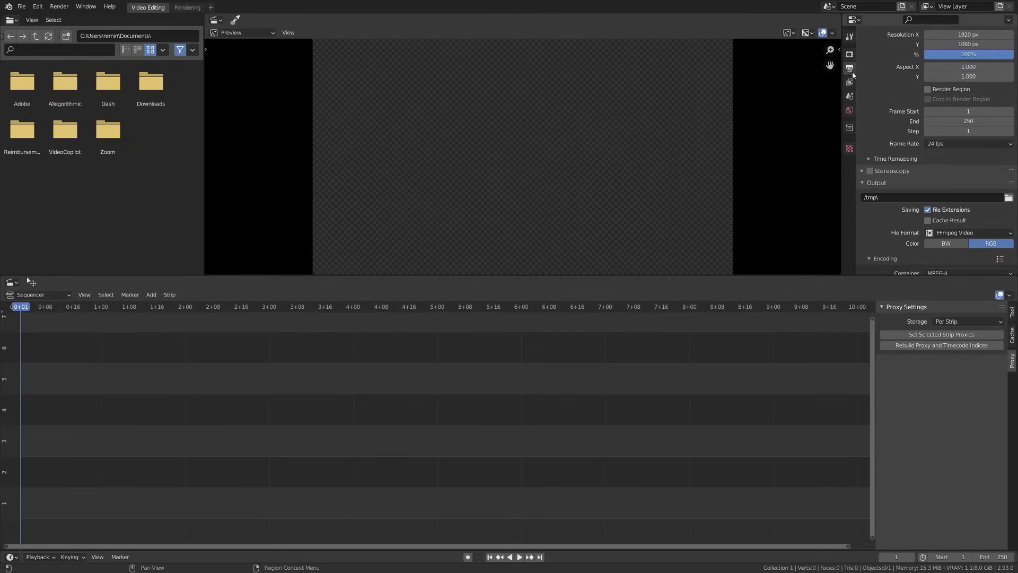
{"action": "scroll", "coordinate": [918, 90], "scroll_direction": "up", "scroll_amount": 2}
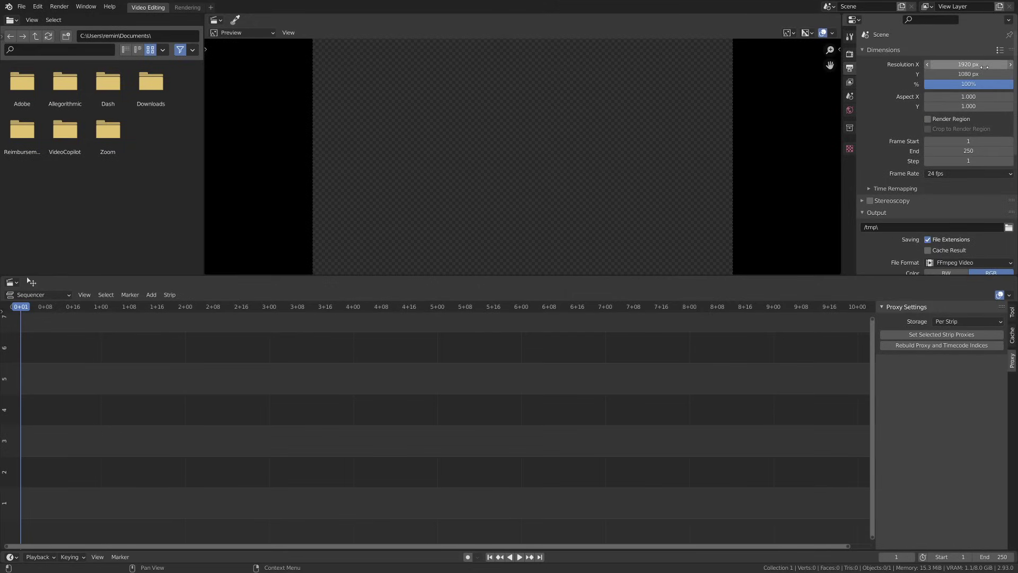
{"action": "left_click", "coordinate": [968, 64]}
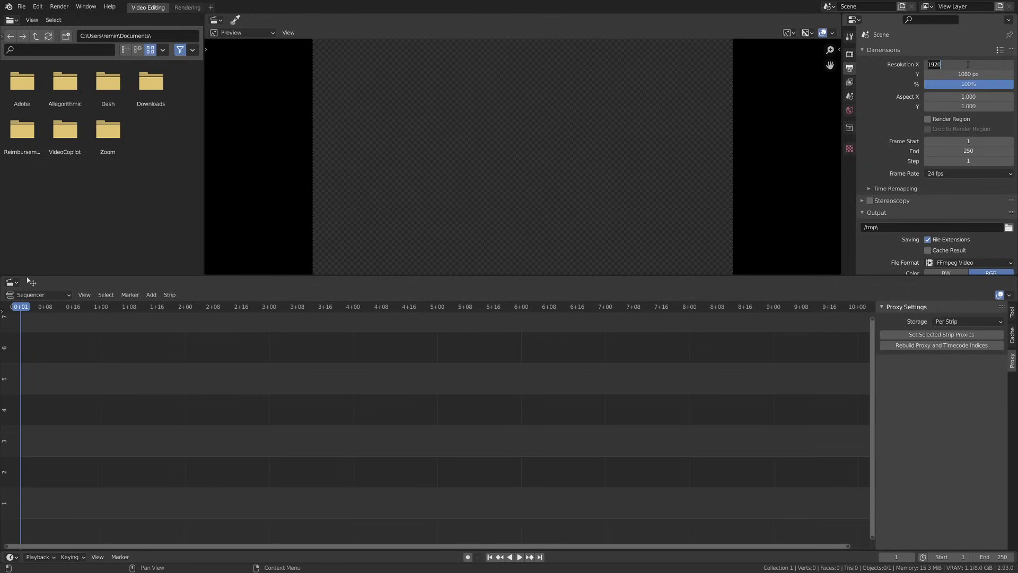
{"action": "type", "text": "1080"}
{"action": "key", "text": "Return"}
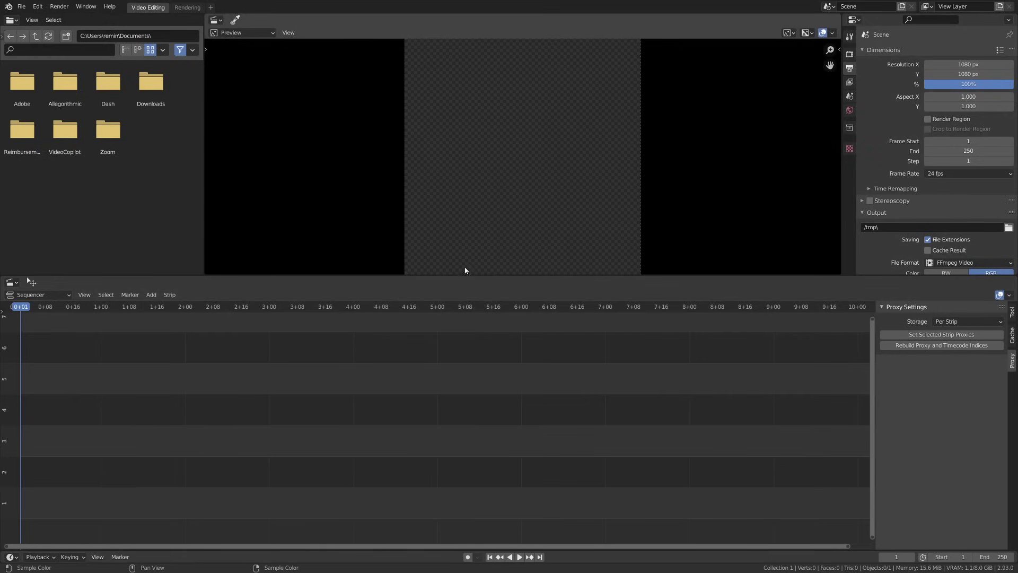
- Switch the preview area to the Sequencer view type and back to Preview
{"action": "left_click", "coordinate": [247, 33]}
{"action": "left_click", "coordinate": [260, 46]}
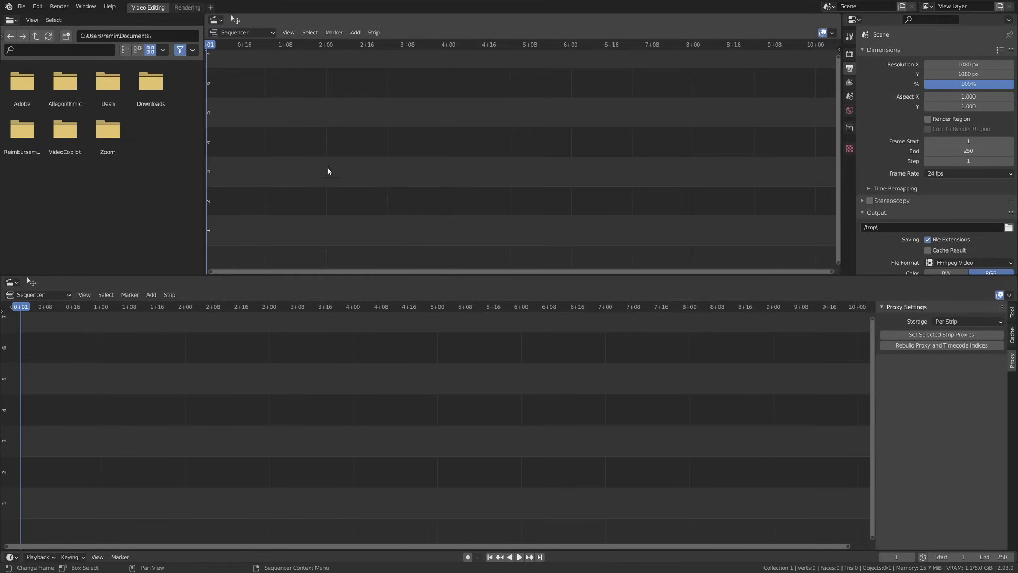
{"action": "left_click", "coordinate": [245, 33]}
{"action": "left_click", "coordinate": [248, 63]}
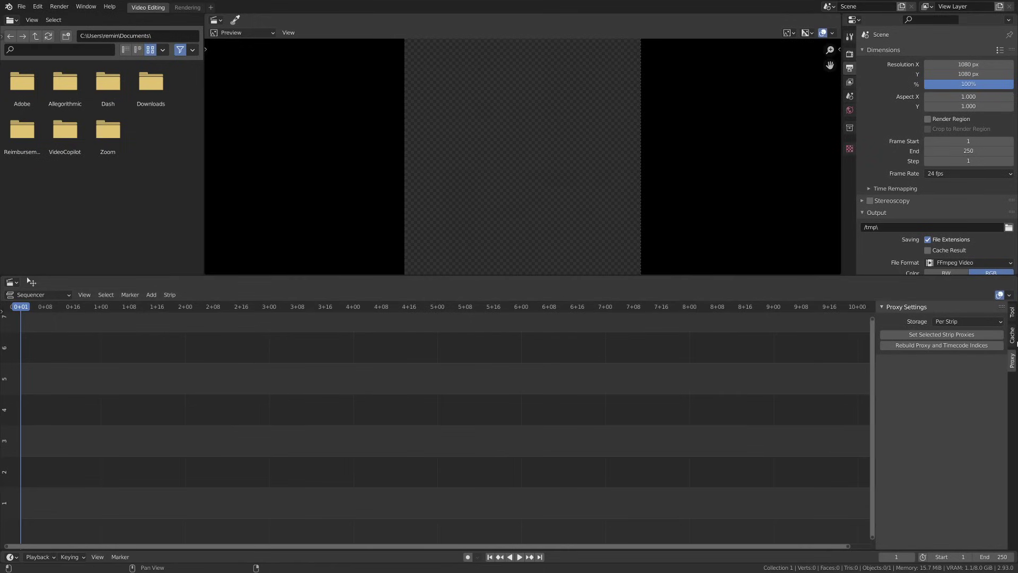
- Display the active tool settings and the toolbar in the sequencer
{"action": "left_click", "coordinate": [1011, 335]}
{"action": "left_click", "coordinate": [1012, 312]}
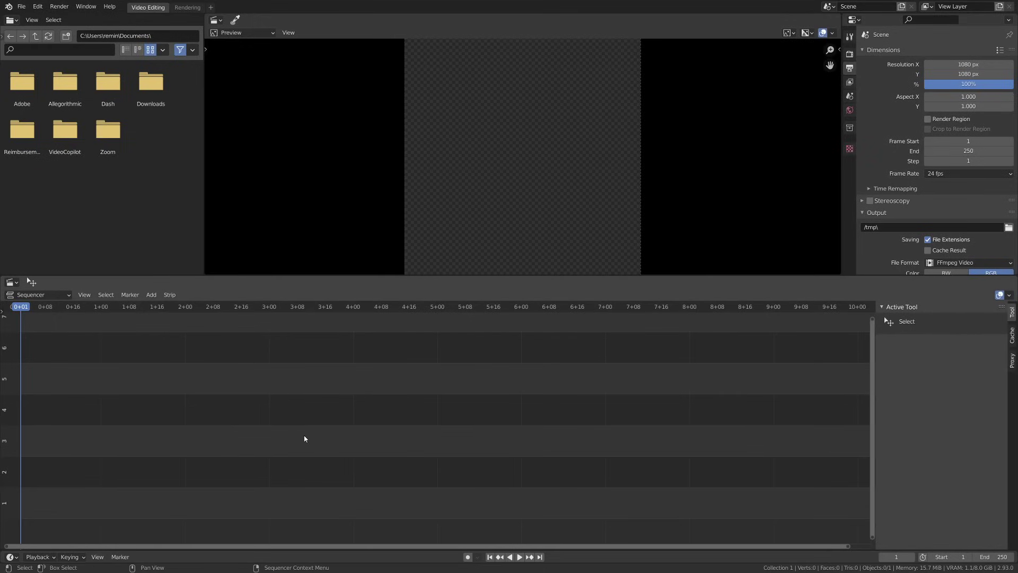
{"action": "key", "text": "t"}
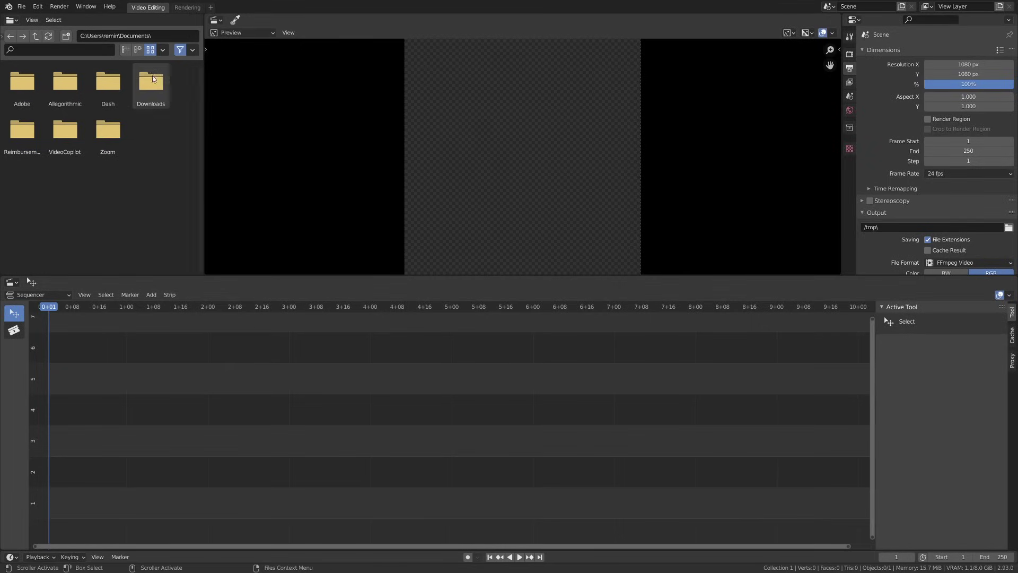
- Browse the file browser to the folder D:\Design\_Exports\MP4s
{"action": "left_click", "coordinate": [121, 36]}
{"action": "type", "text": "D:\\"}
{"action": "key", "text": "Return"}
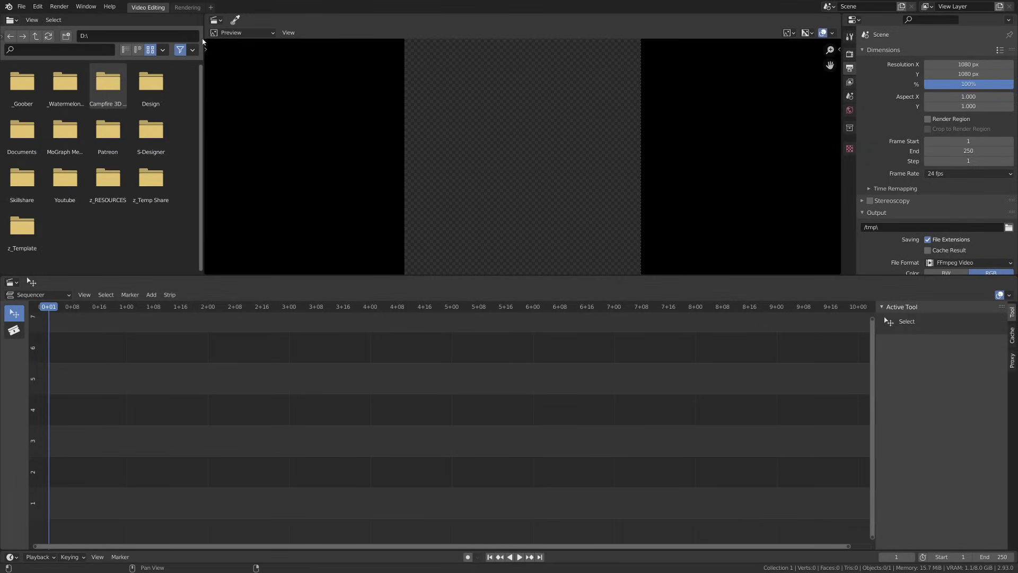
{"action": "double_click", "coordinate": [152, 86]}
{"action": "double_click", "coordinate": [23, 85]}
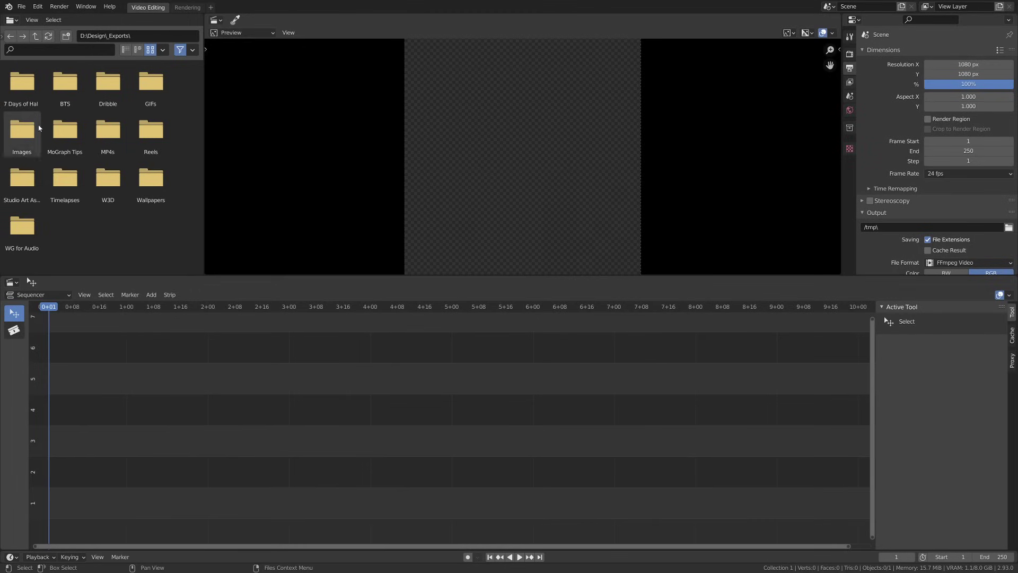
{"action": "double_click", "coordinate": [108, 129]}
- Add Cranky-Coffee.mp4 to the start of the sequencer timeline, with its video and sound on channels 2 and 1
{"action": "scroll", "coordinate": [107, 180], "scroll_direction": "down", "scroll_amount": 3}
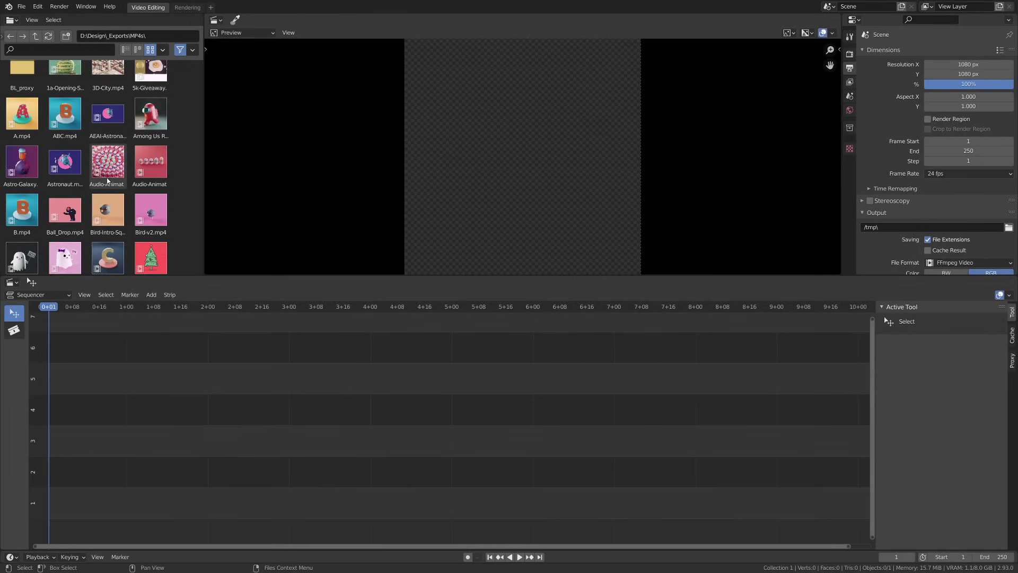
{"action": "scroll", "coordinate": [109, 185], "scroll_direction": "down", "scroll_amount": 3}
{"action": "scroll", "coordinate": [113, 195], "scroll_direction": "down", "scroll_amount": 3}
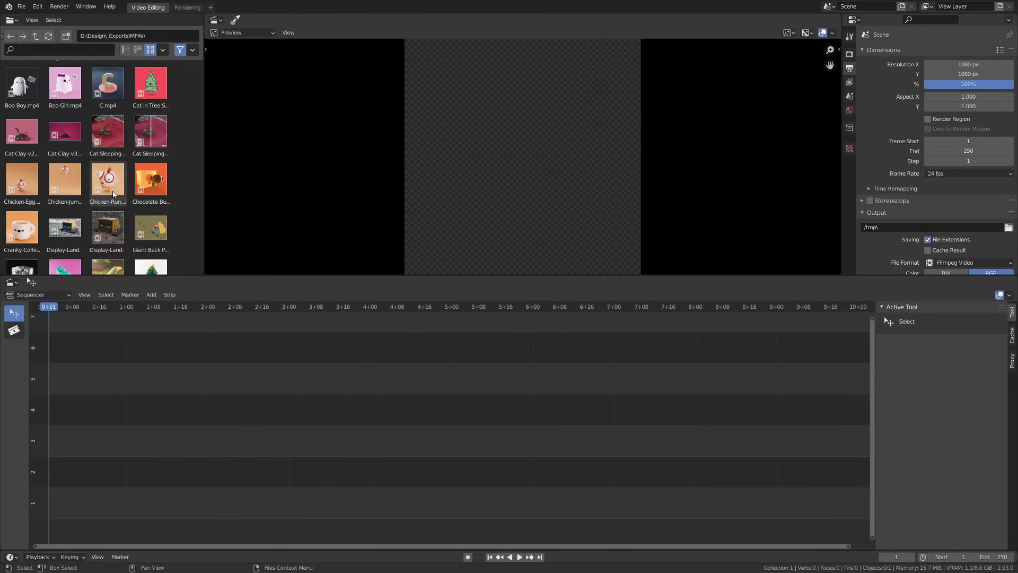
{"action": "left_click_drag", "start_coordinate": [22, 231], "coordinate": [136, 475]}
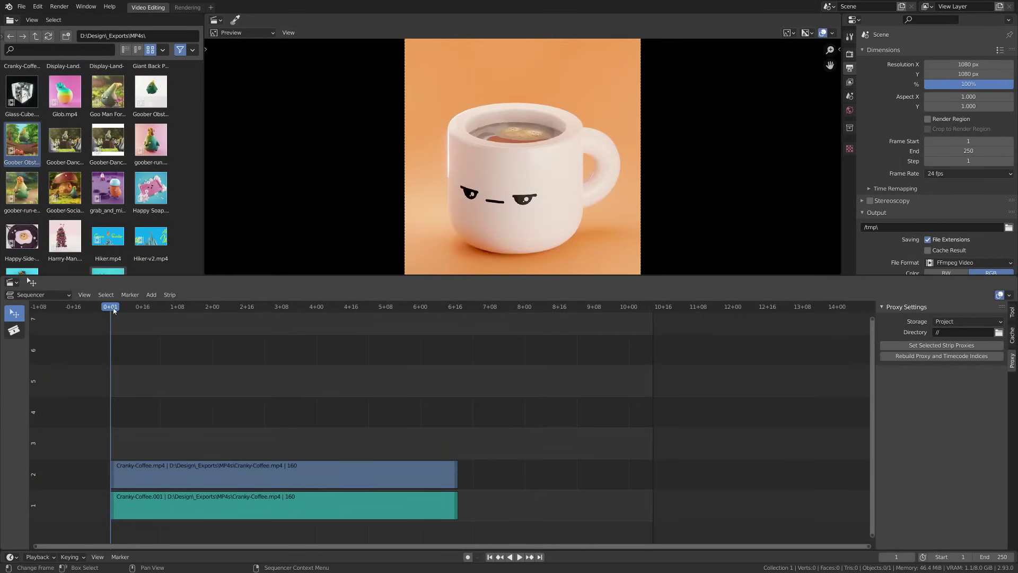
- Scrub through the coffee clip to preview it, return to the first frame and stop playback
{"action": "left_click_drag", "start_coordinate": [114, 311], "coordinate": [402, 337]}
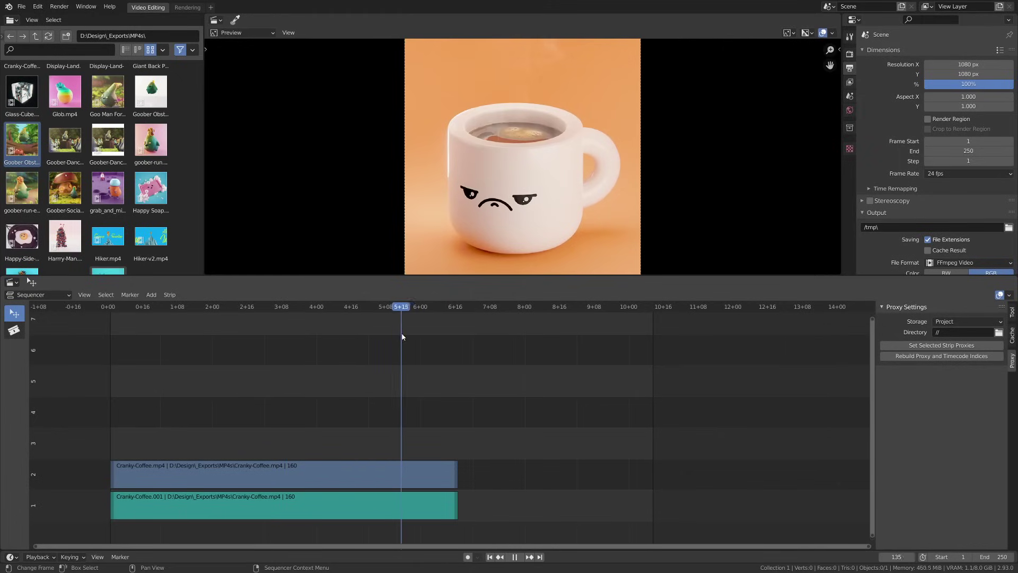
{"action": "left_click_drag", "start_coordinate": [250, 361], "coordinate": [143, 379]}
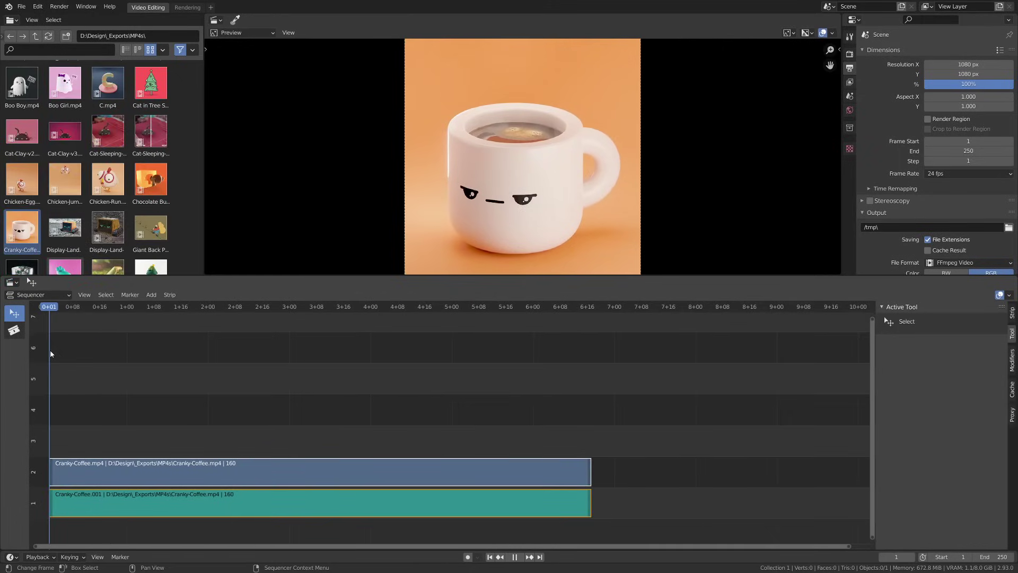
{"action": "key", "text": "space"}
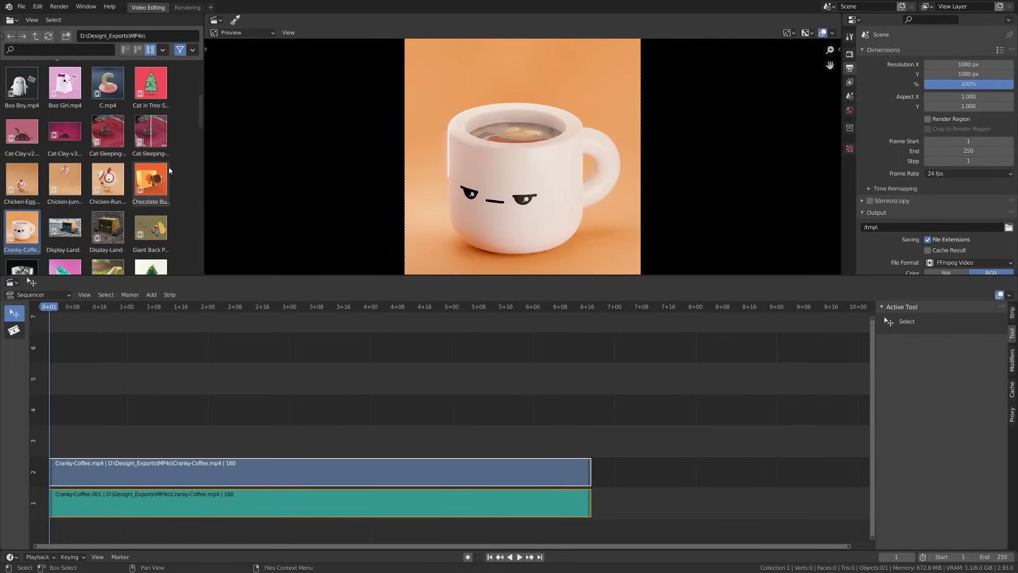
- Add Goober Obstacle Environment.mp4 on channel 3 above the coffee clip, starting at the first frame
{"action": "left_click_drag", "start_coordinate": [199, 120], "coordinate": [200, 145]}
{"action": "left_click_drag", "start_coordinate": [28, 149], "coordinate": [507, 404]}
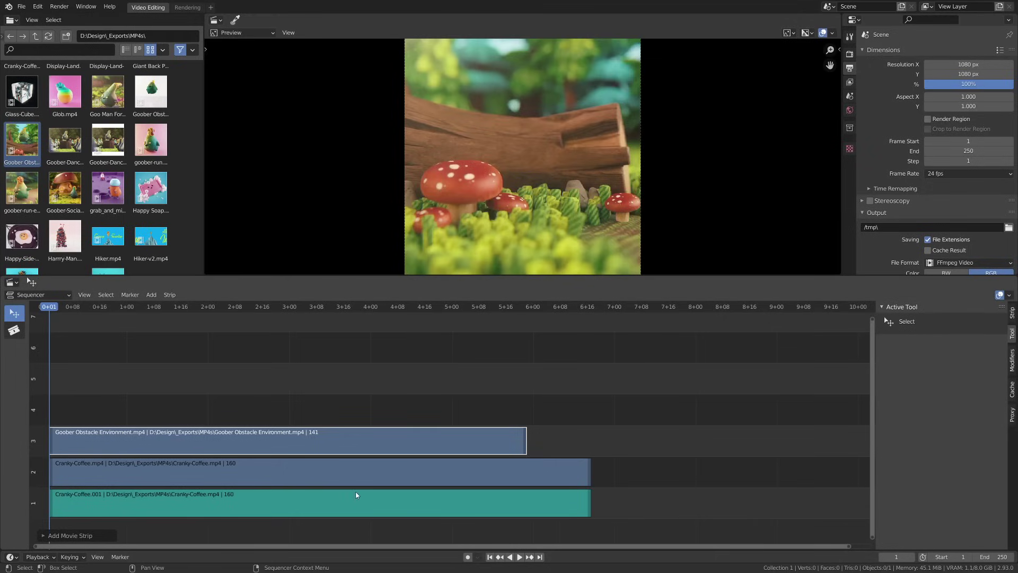
- Set the proxy storage to Project with the Goober Obstacle Environment strip selected
{"action": "left_click", "coordinate": [1013, 414]}
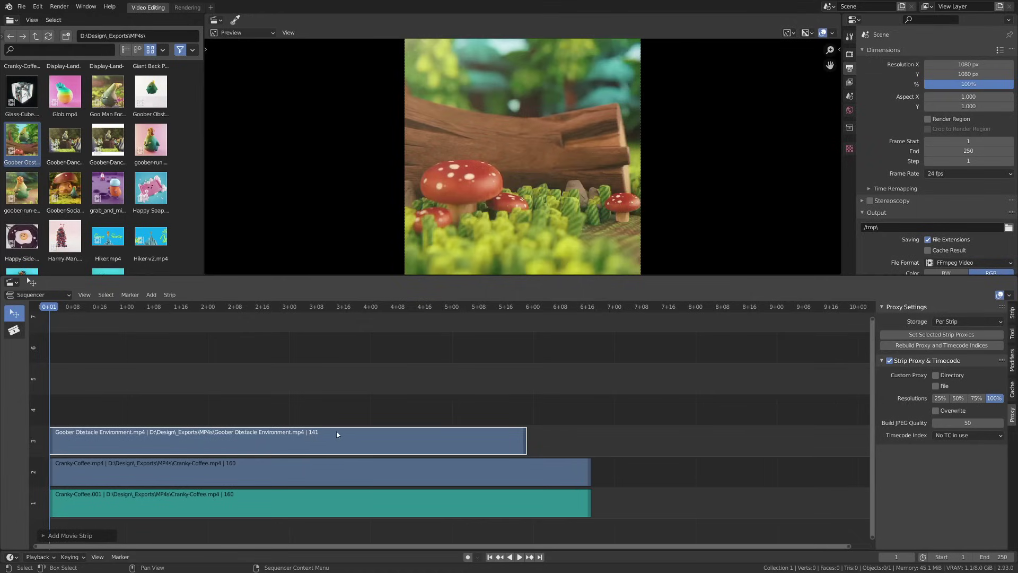
{"action": "left_click", "coordinate": [62, 432]}
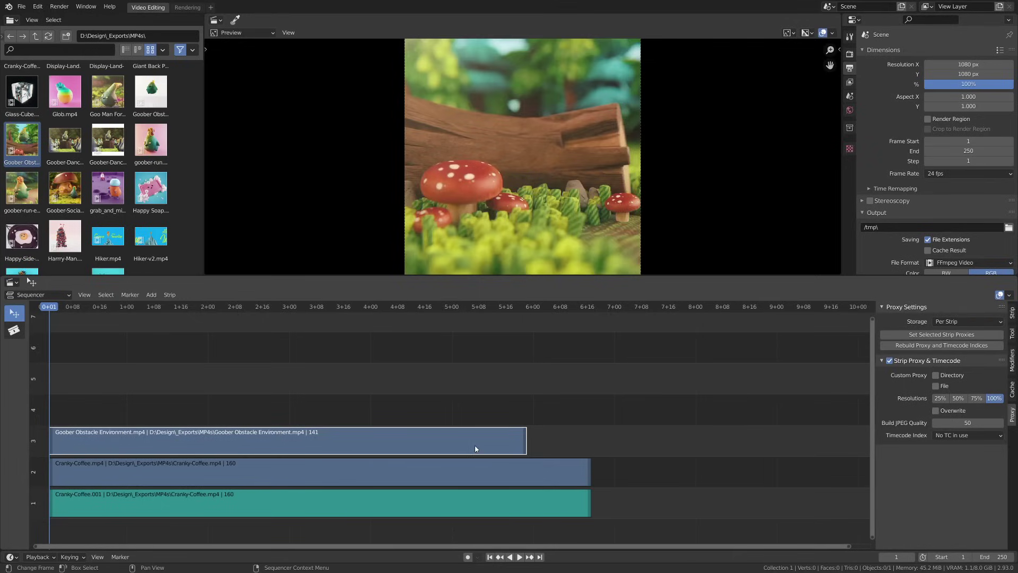
{"action": "left_click", "coordinate": [957, 321]}
{"action": "left_click", "coordinate": [956, 347]}
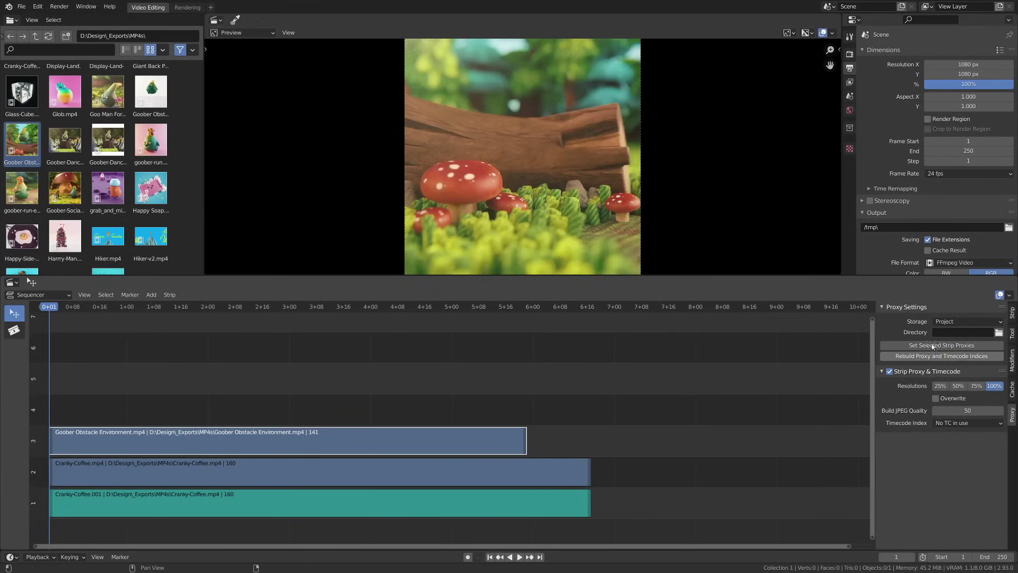
- Configure the Goober strip's proxy with directory //, Overwrite enabled, 25% resolution added and JPEG quality 25, and rebuild the proxies
{"action": "left_click", "coordinate": [1000, 332]}
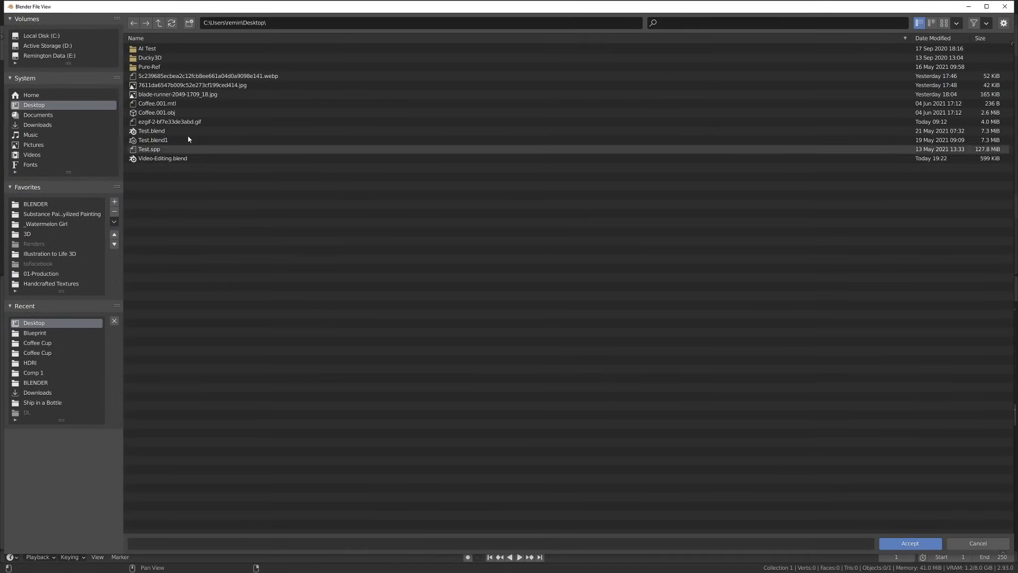
{"action": "left_click", "coordinate": [900, 544]}
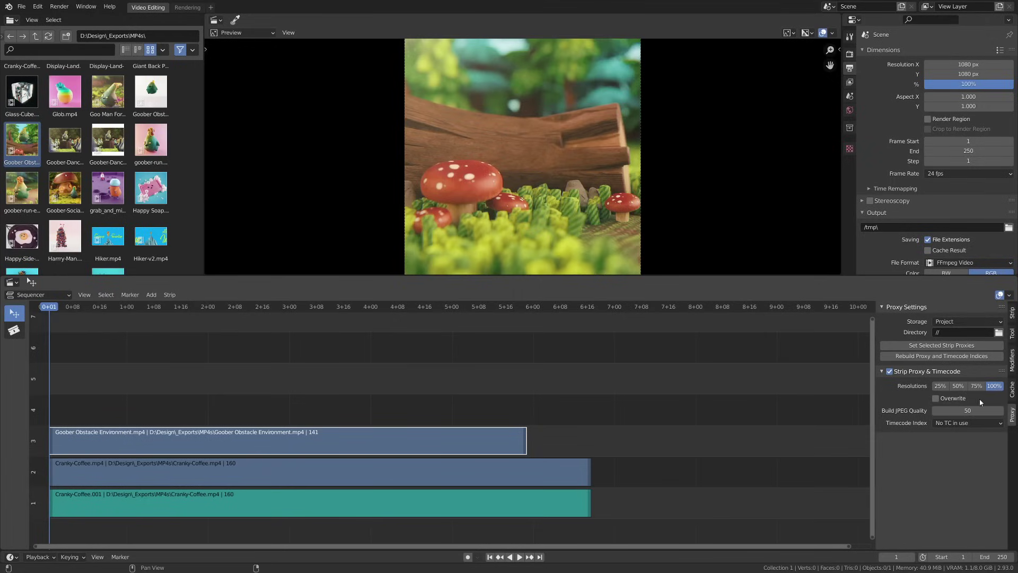
{"action": "left_click", "coordinate": [937, 398]}
{"action": "left_click_drag", "start_coordinate": [969, 411], "coordinate": [955, 410]}
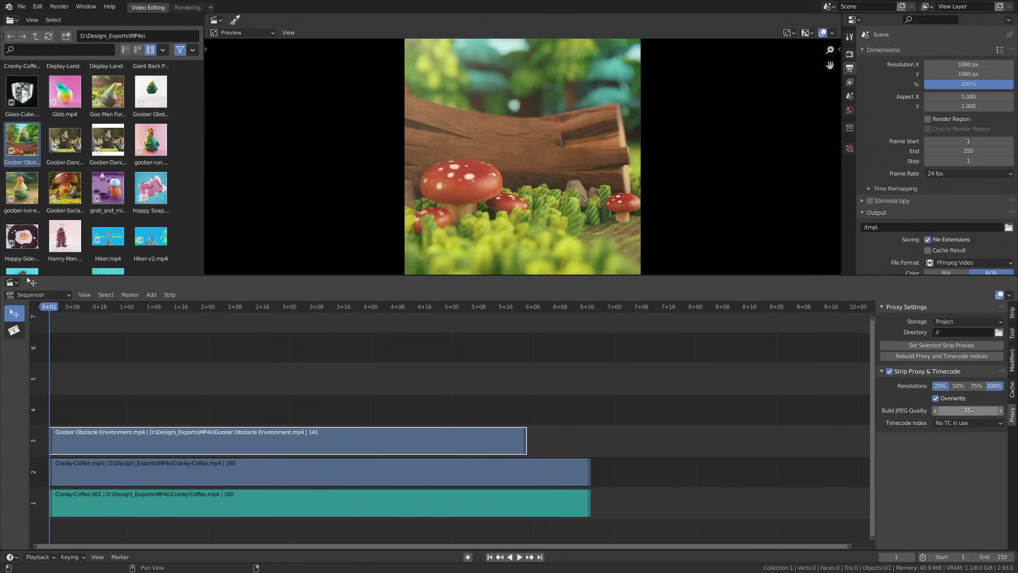
{"action": "left_click", "coordinate": [942, 356]}
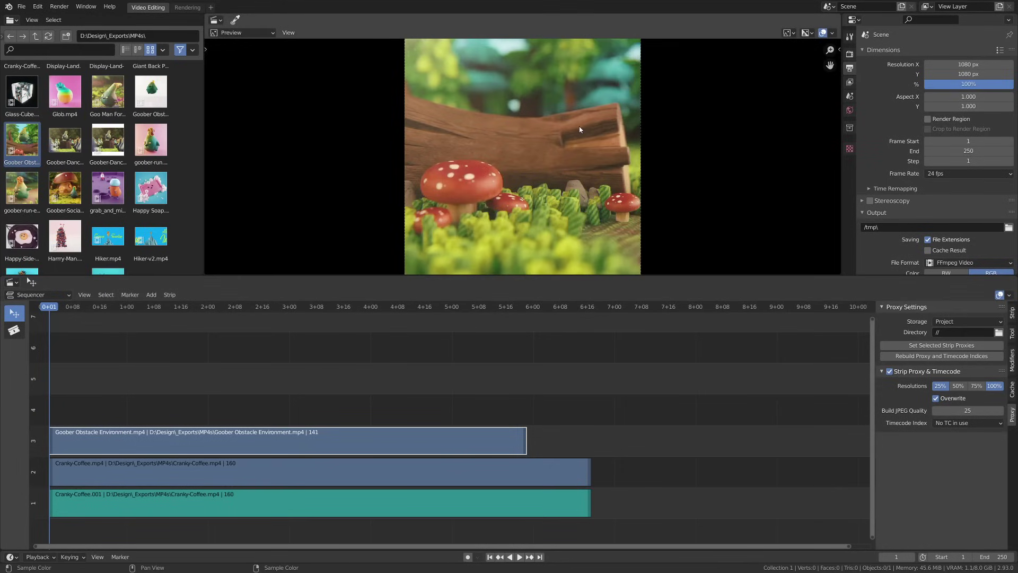
- Play the Goober Obstacle Environment clip to preview its proxy, stop playback and return to the first frame
{"action": "key", "text": "space"}
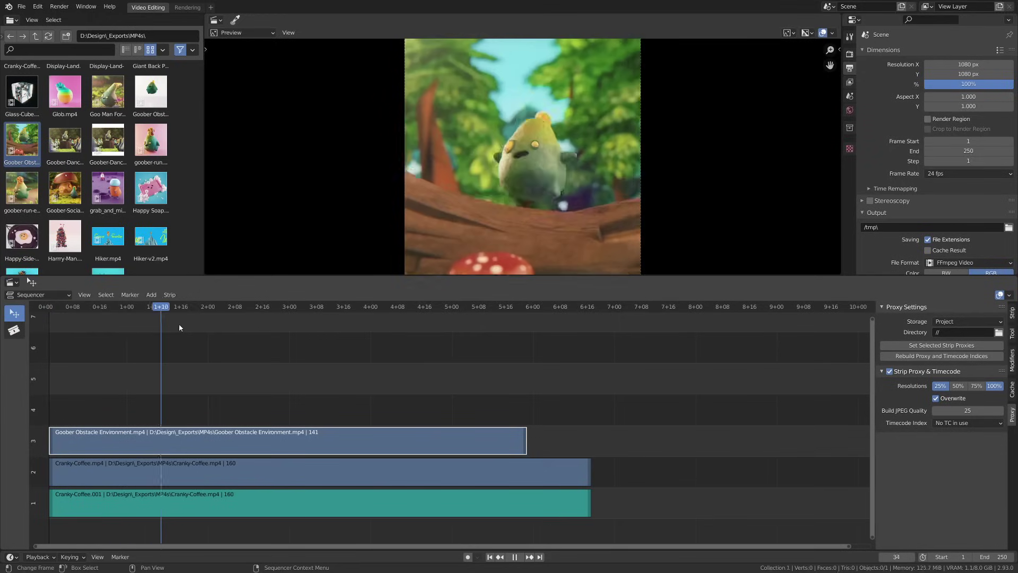
{"action": "left_click_drag", "start_coordinate": [179, 327], "coordinate": [47, 401]}
{"action": "key", "text": "space"}
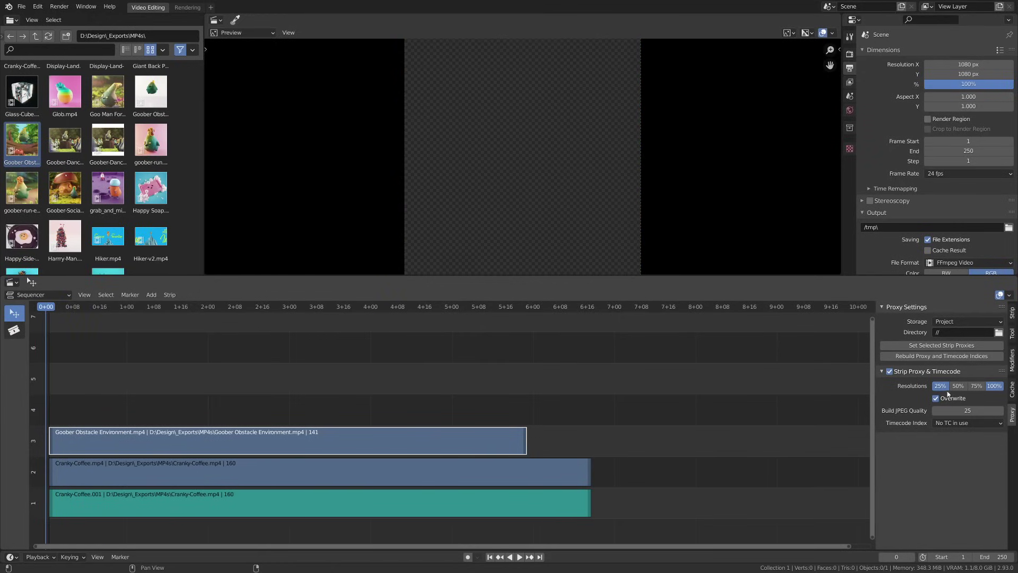
{"action": "left_click", "coordinate": [51, 307]}
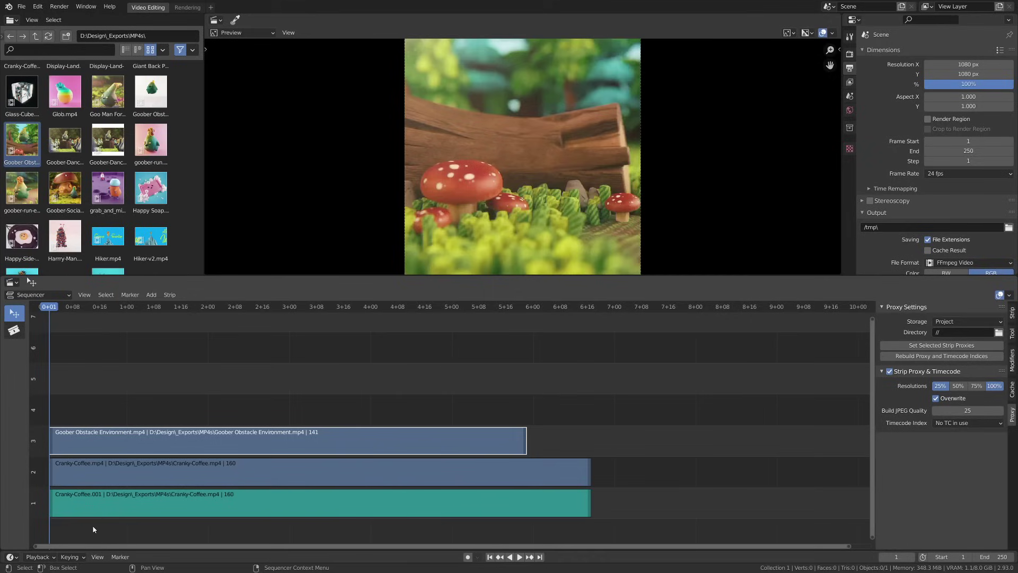
- Move the Goober Obstacle Environment strip along channel 3 so it starts where the coffee clip ends
{"action": "left_click_drag", "start_coordinate": [62, 443], "coordinate": [609, 432]}
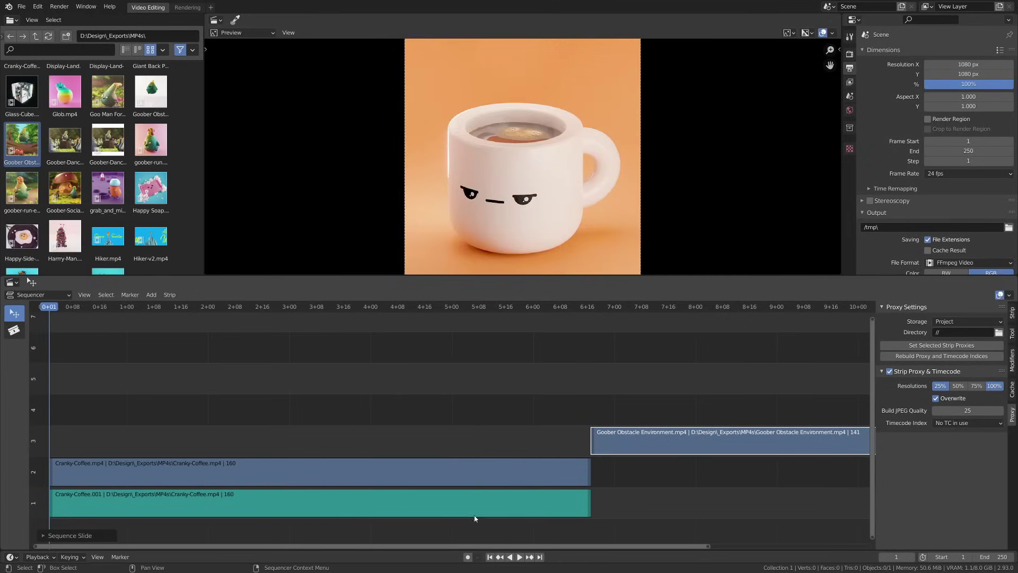
{"action": "left_click", "coordinate": [477, 507]}
{"action": "left_click_drag", "start_coordinate": [650, 546], "coordinate": [579, 553]}
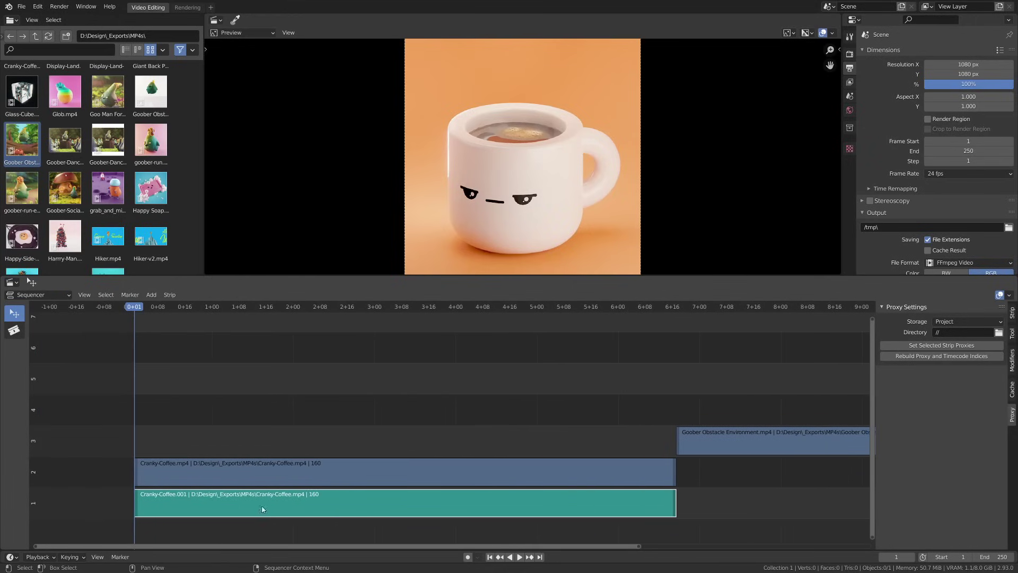
{"action": "left_click", "coordinate": [346, 481]}
{"action": "left_click_drag", "start_coordinate": [412, 550], "coordinate": [466, 552]}
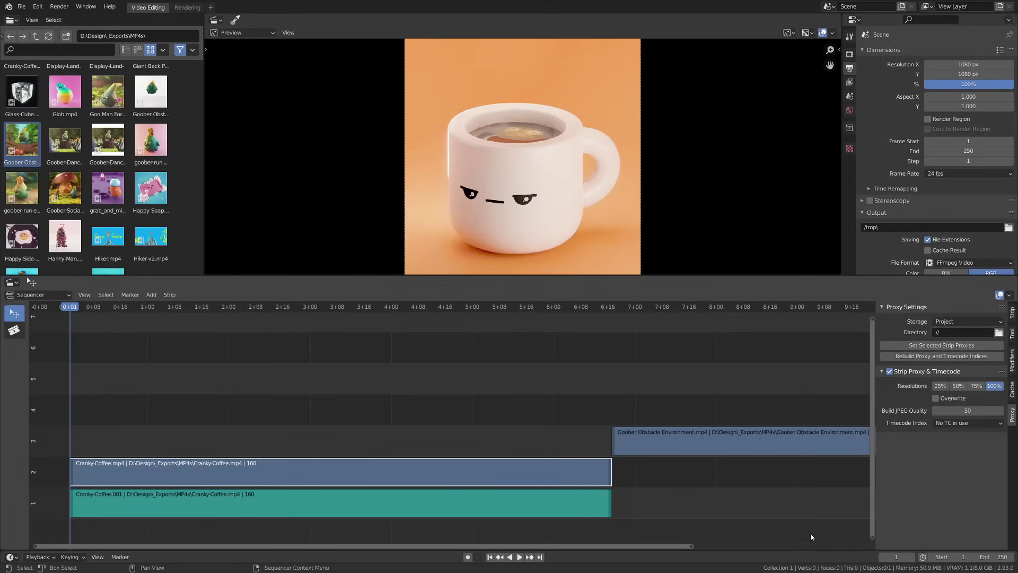
{"action": "key", "text": "Home"}
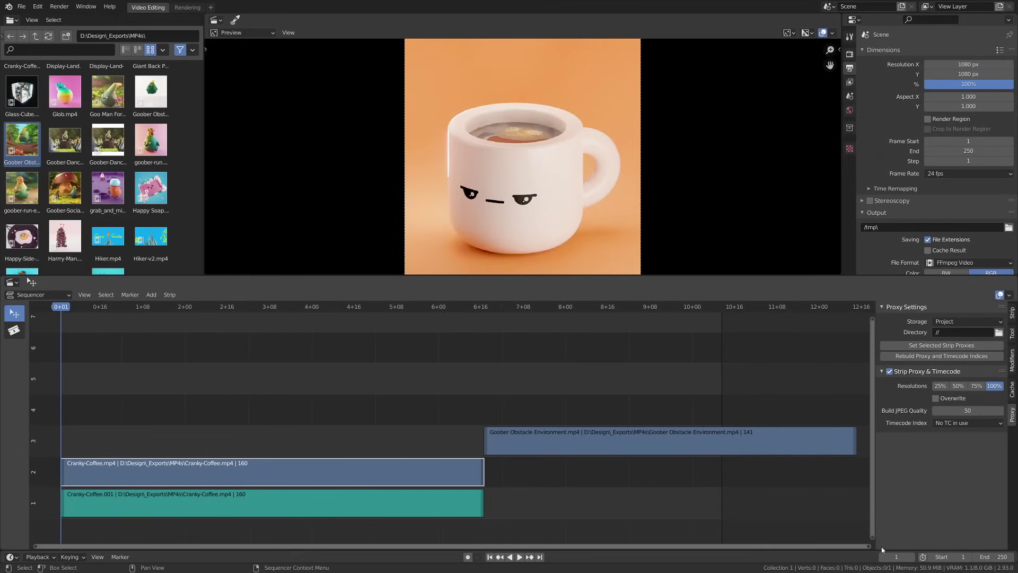
{"action": "left_click", "coordinate": [549, 442]}
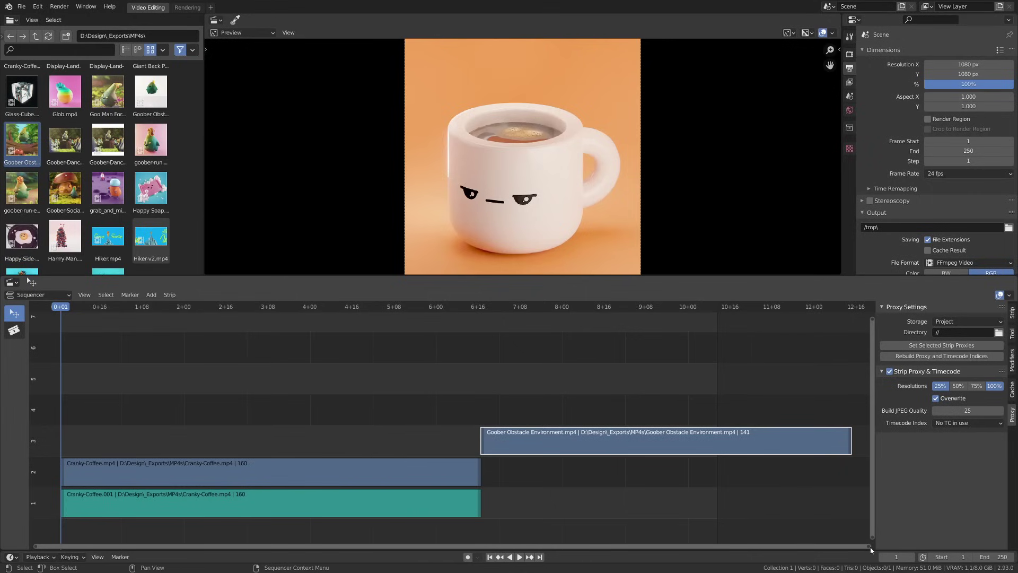
- Play the sequence from the first frame to preview the coffee clip, stopping just before the Goober clip
{"action": "left_click_drag", "start_coordinate": [870, 546], "coordinate": [868, 545]}
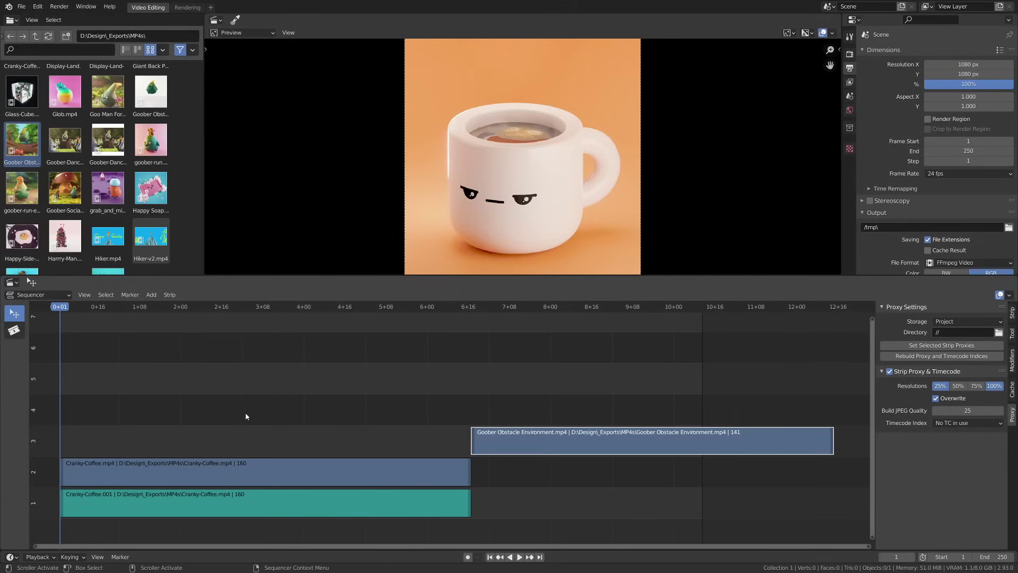
{"action": "scroll", "coordinate": [246, 416], "scroll_direction": "down", "scroll_amount": 3}
{"action": "scroll", "coordinate": [346, 428], "scroll_direction": "up", "scroll_amount": 4}
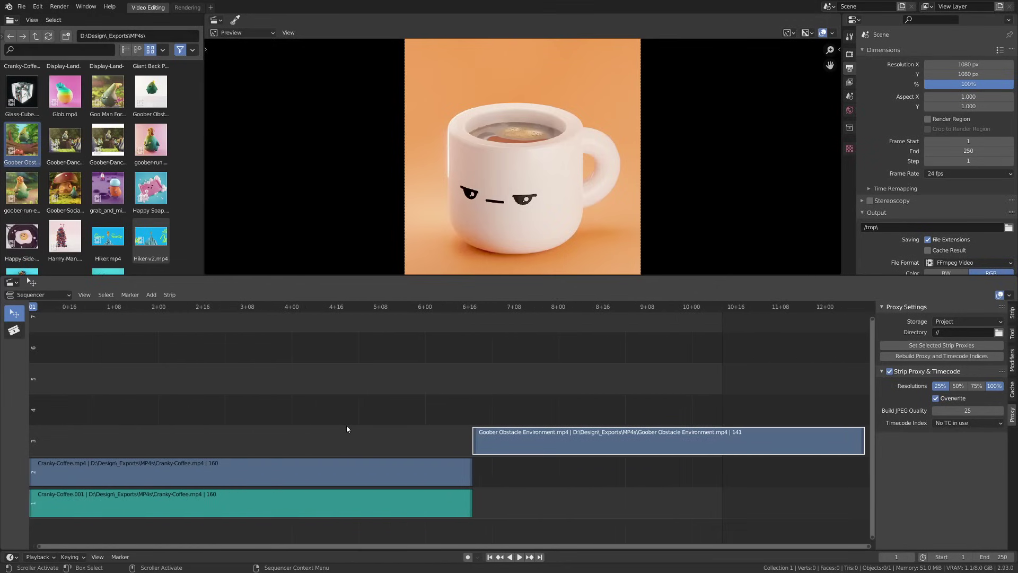
{"action": "scroll", "coordinate": [347, 426], "scroll_direction": "down", "scroll_amount": 3}
{"action": "scroll", "coordinate": [347, 427], "scroll_direction": "up", "scroll_amount": 1}
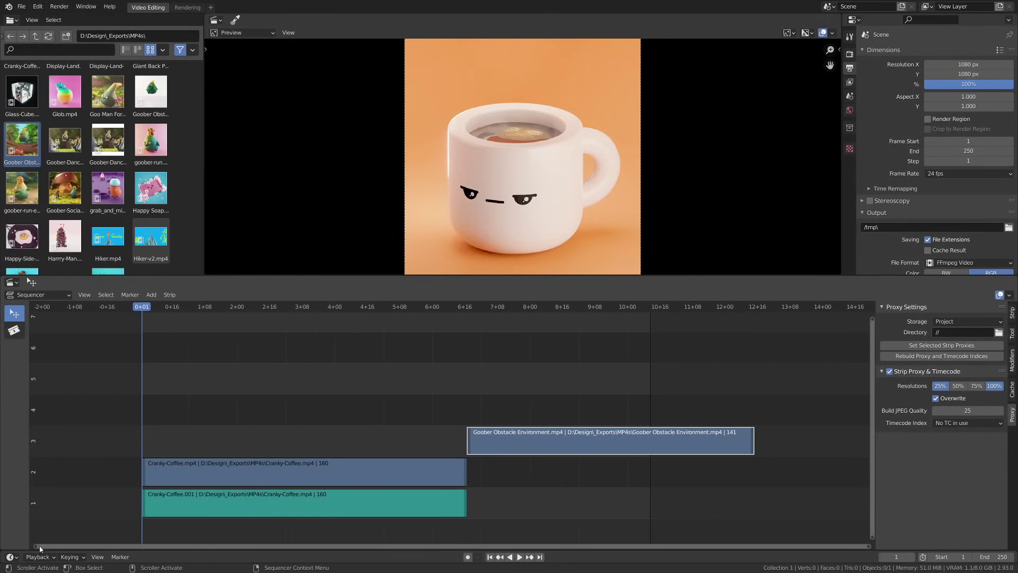
{"action": "left_click_drag", "start_coordinate": [40, 549], "coordinate": [90, 553]}
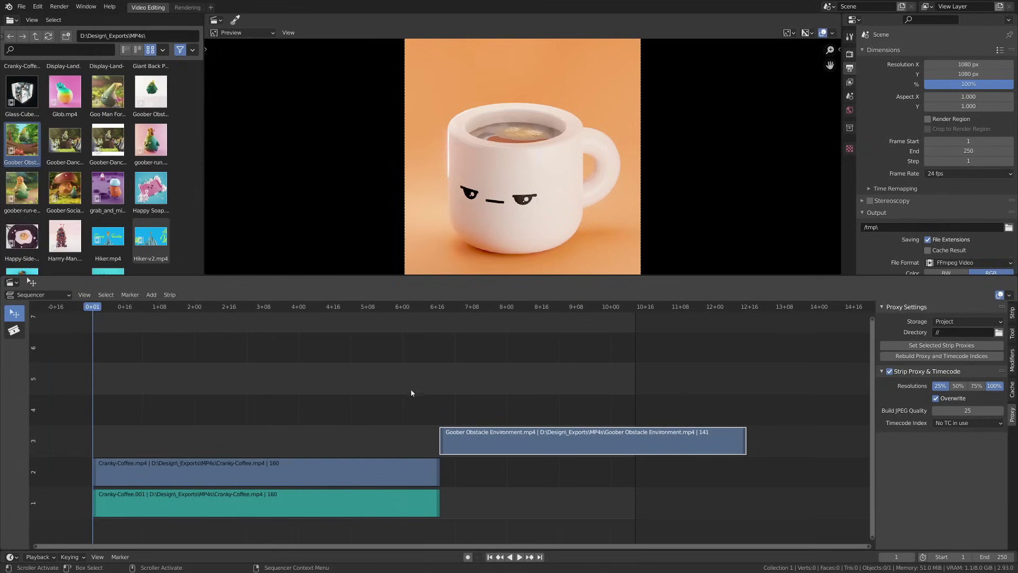
{"action": "middle_click_drag", "start_coordinate": [410, 389], "coordinate": [438, 386]}
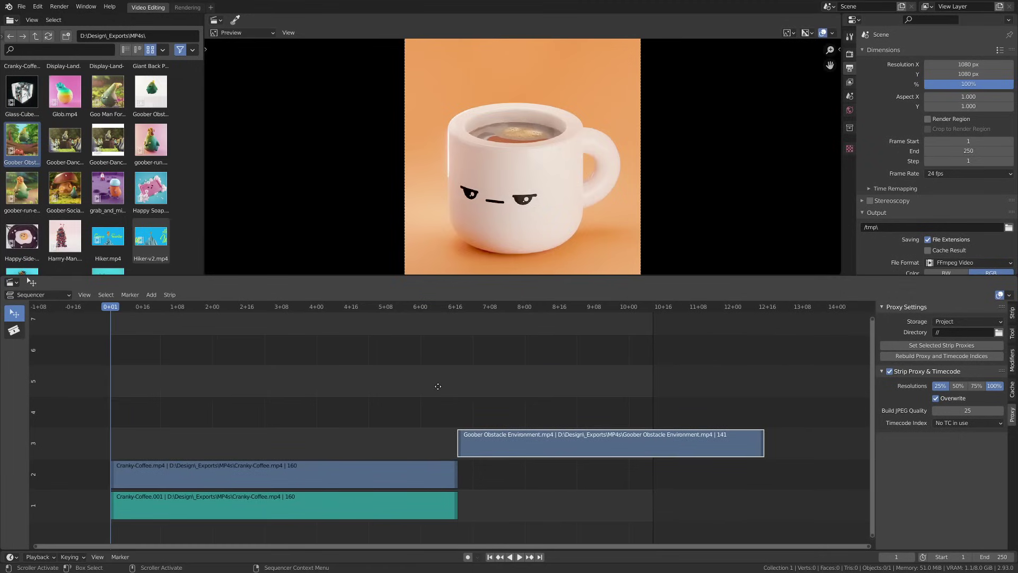
{"action": "left_click", "coordinate": [521, 557]}
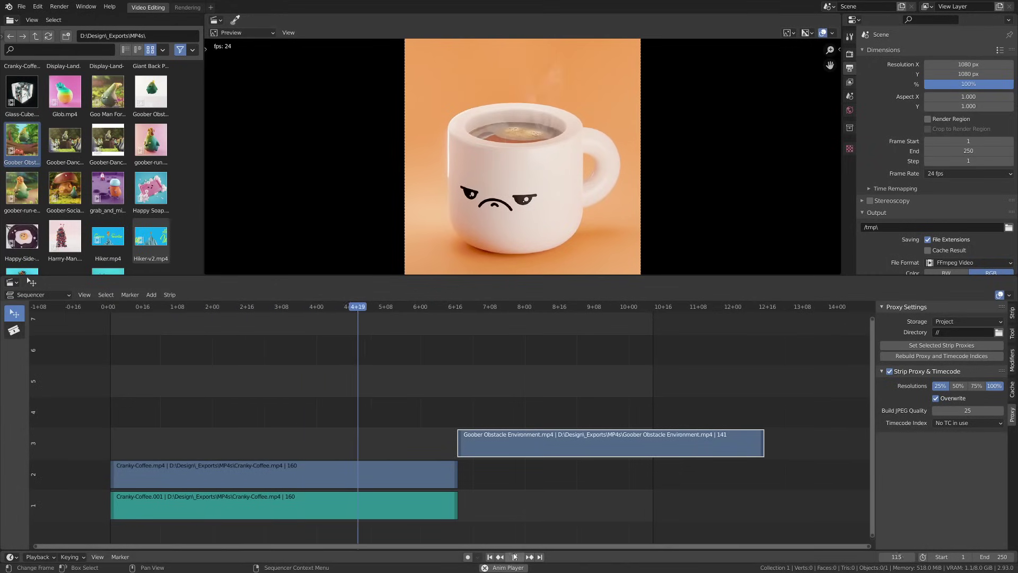
{"action": "key", "text": "space"}
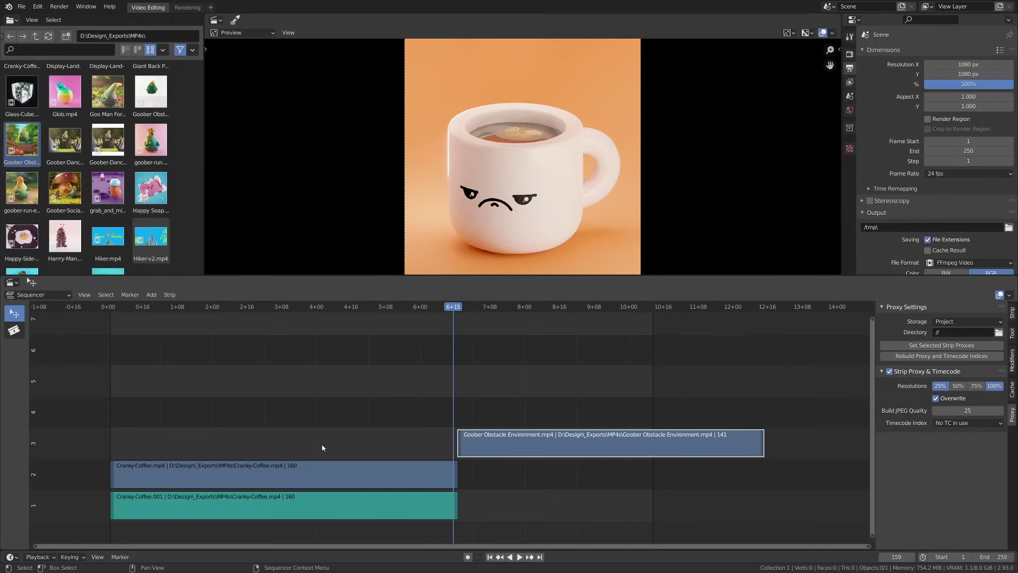
- Try sliding the selected video strips forward on the timeline, undo the move and clear the selection
{"action": "left_click_drag", "start_coordinate": [247, 359], "coordinate": [441, 475]}
{"action": "left_click_drag", "start_coordinate": [375, 474], "coordinate": [505, 473]}
{"action": "key", "text": "ctrl+z"}
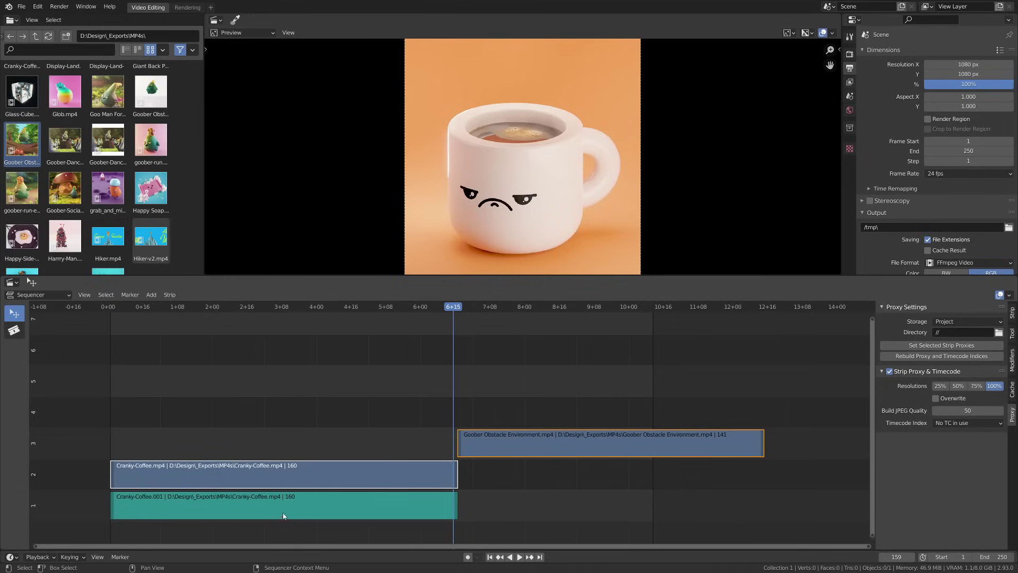
{"action": "left_click", "coordinate": [376, 451]}
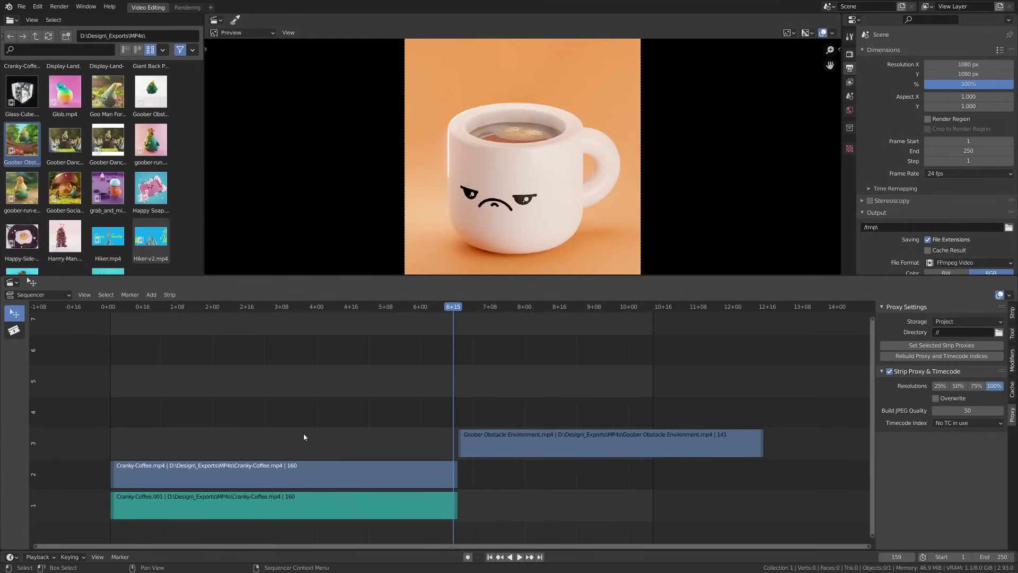
- Try grouping the Cranky-Coffee video and sound strips into a meta strip, and undo the grouping
{"action": "left_click_drag", "start_coordinate": [304, 437], "coordinate": [430, 491]}
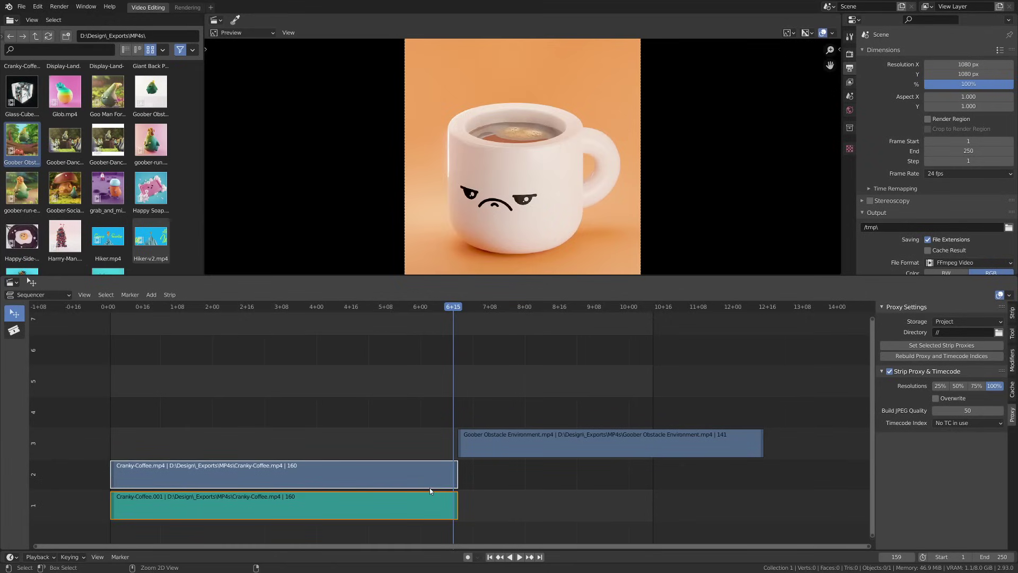
{"action": "key", "text": "ctrl+g"}
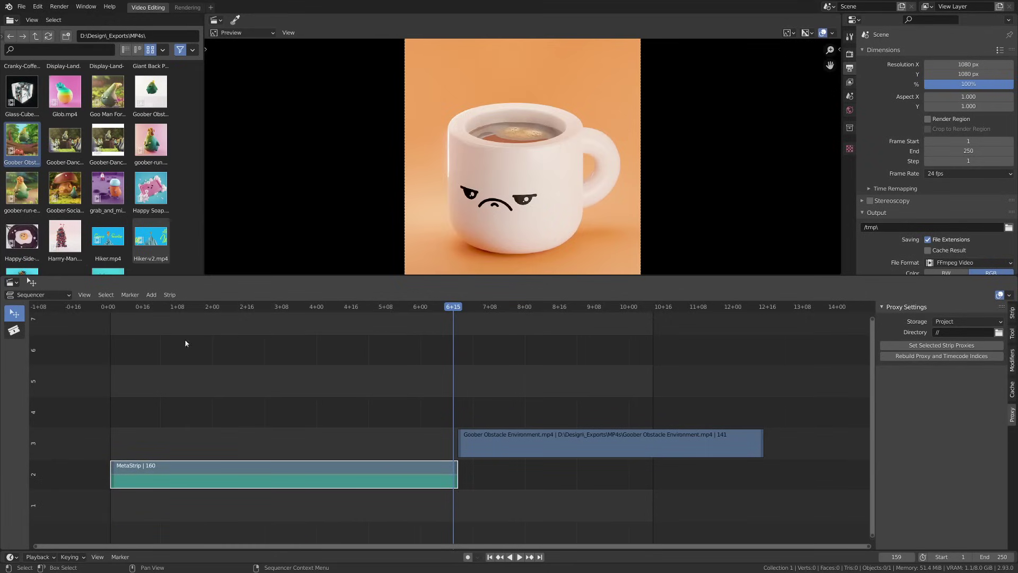
{"action": "left_click_drag", "start_coordinate": [177, 312], "coordinate": [137, 346]}
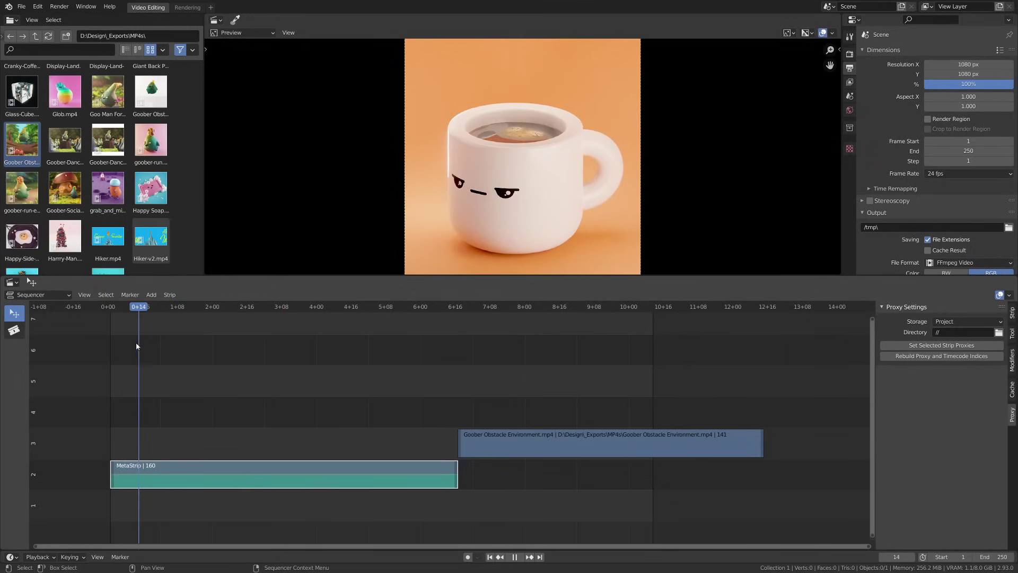
{"action": "key", "text": "Escape"}
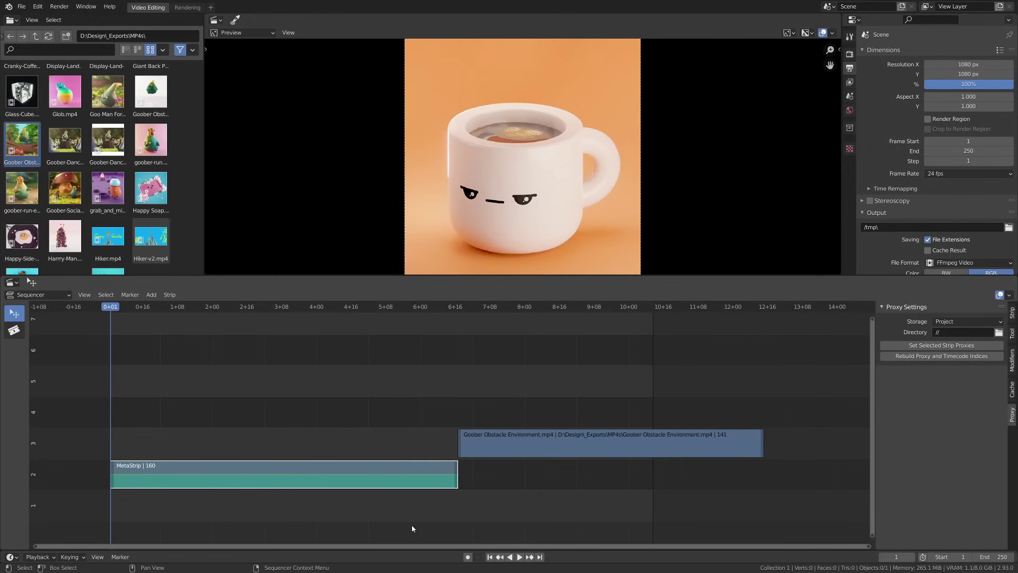
{"action": "key", "text": "Page_Up"}
{"action": "key", "text": "ctrl+alt+g"}
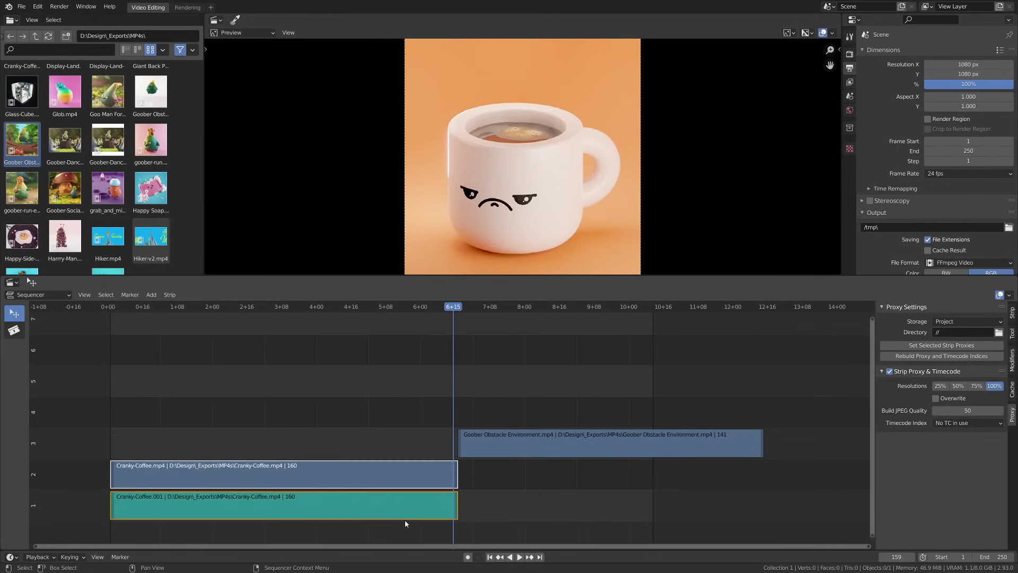
- Return the playhead to the first frame of the sequence
{"action": "left_click_drag", "start_coordinate": [280, 308], "coordinate": [115, 309]}
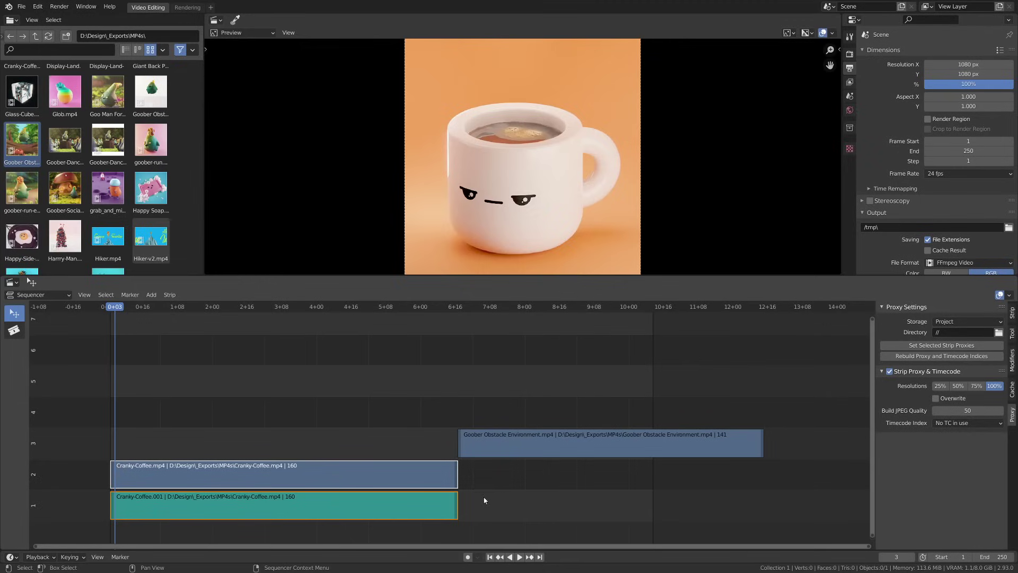
{"action": "key", "text": "Left"}
{"action": "key", "text": "Left"}
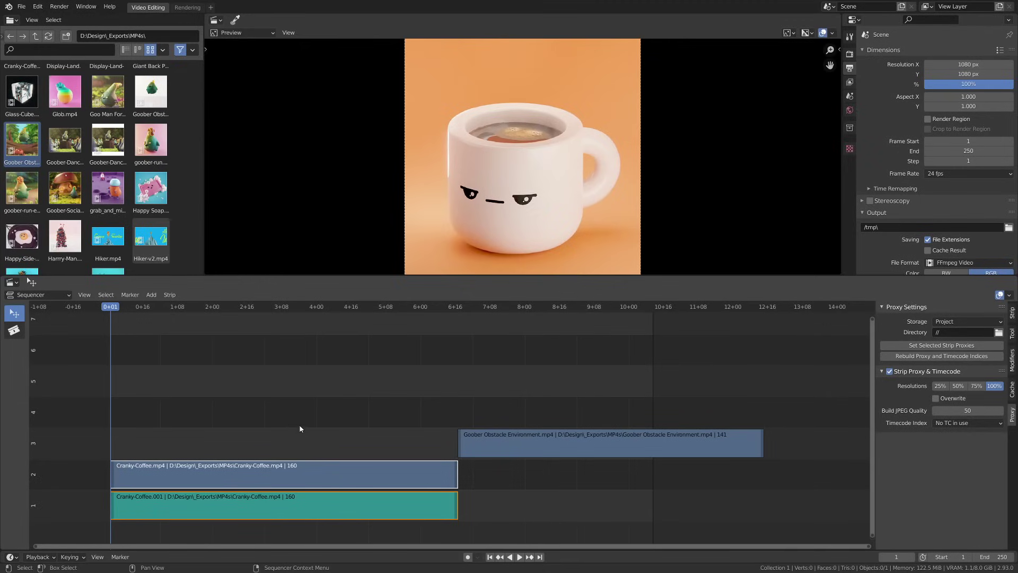
- Try sliding the Cranky-Coffee video and sound strips together along the timeline, and revert the move
{"action": "left_click", "coordinate": [307, 450]}
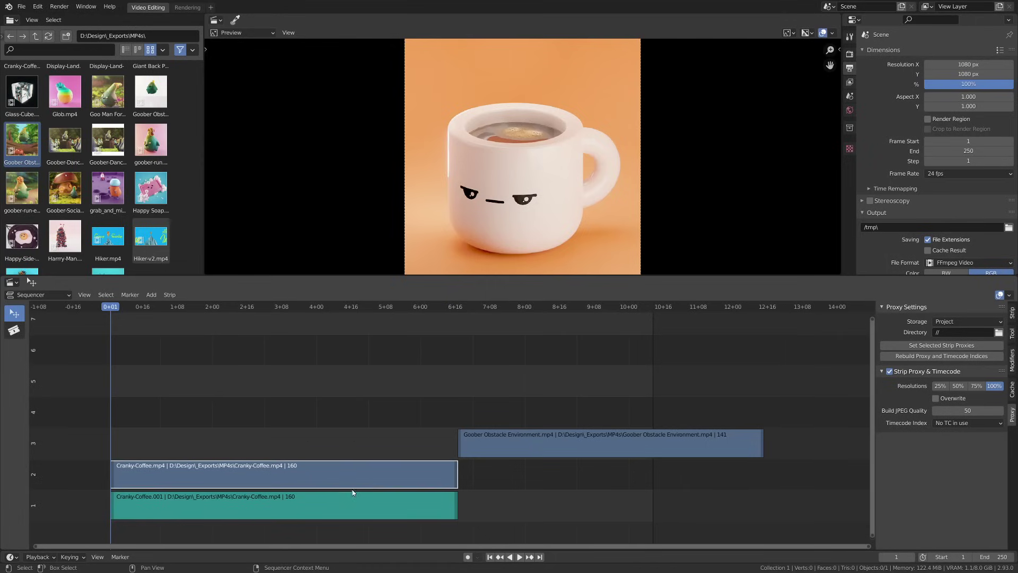
{"action": "left_click_drag", "start_coordinate": [338, 437], "coordinate": [349, 511]}
{"action": "key", "text": "g"}
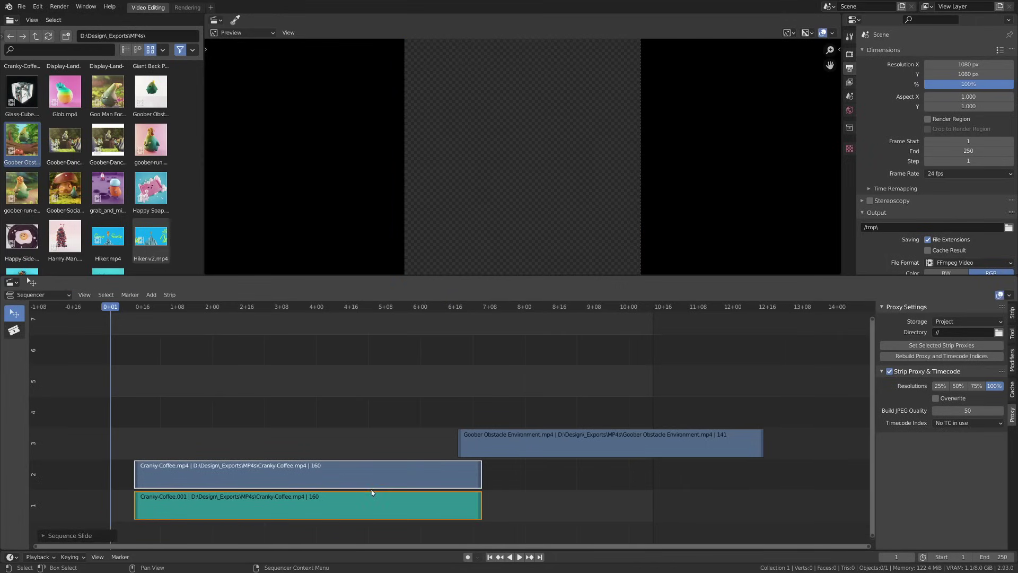
{"action": "key", "text": "Escape"}
{"action": "left_click", "coordinate": [336, 439]}
- Try sliding only the Cranky-Coffee video strip along channel 2, away from its sound, and undo the move
{"action": "left_click", "coordinate": [283, 477]}
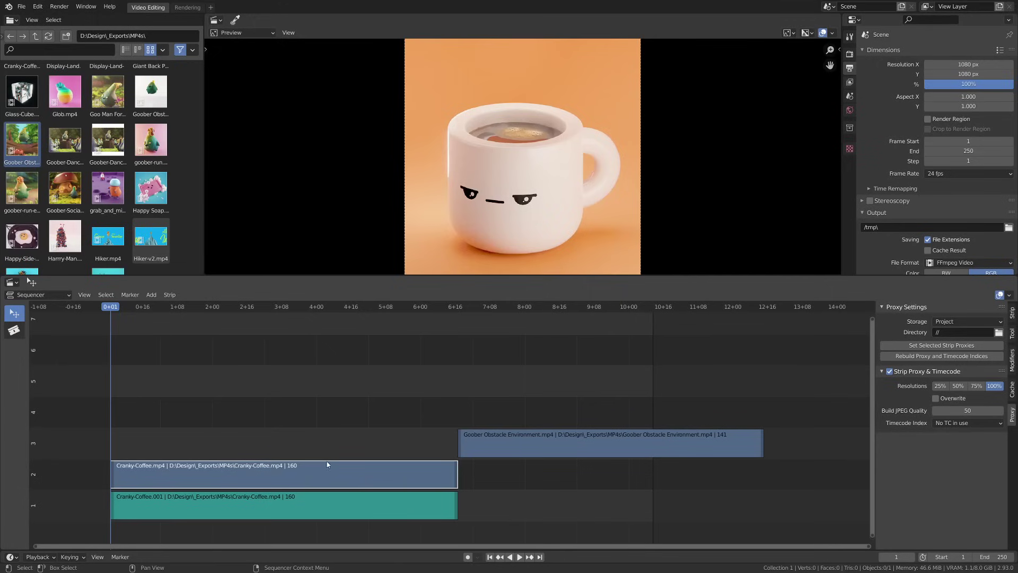
{"action": "key", "text": "g"}
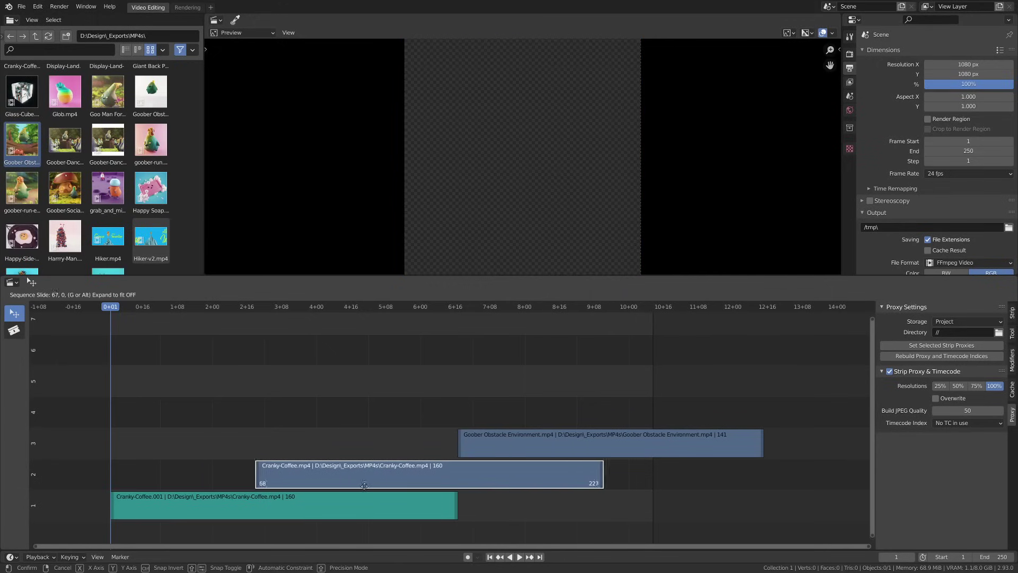
{"action": "left_click", "coordinate": [314, 486]}
{"action": "key", "text": "ctrl+z"}
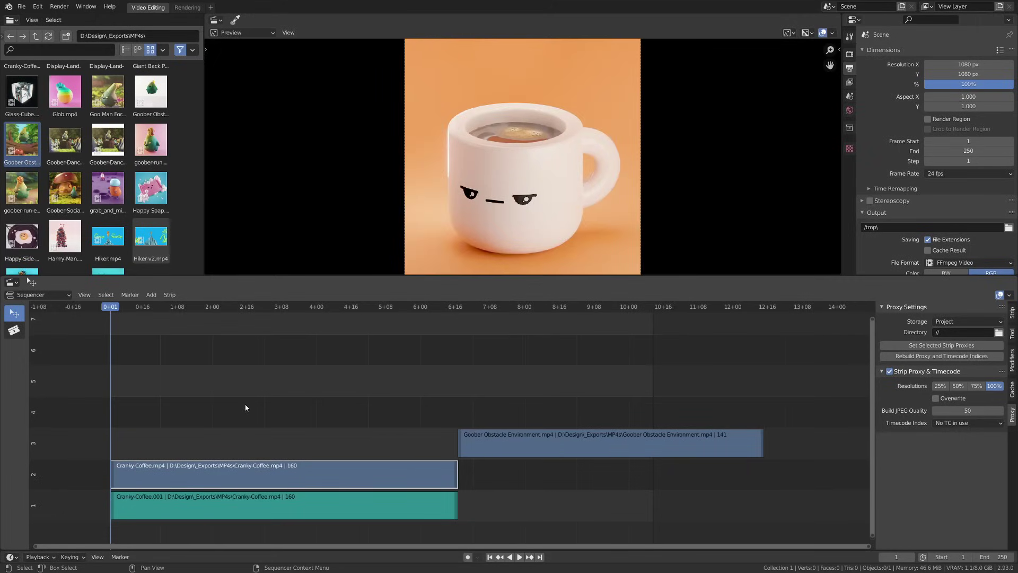
- Deselect all strips in the sequencer and switch to the Blade tool
{"action": "key", "text": "a"}
{"action": "key", "text": "alt+a"}
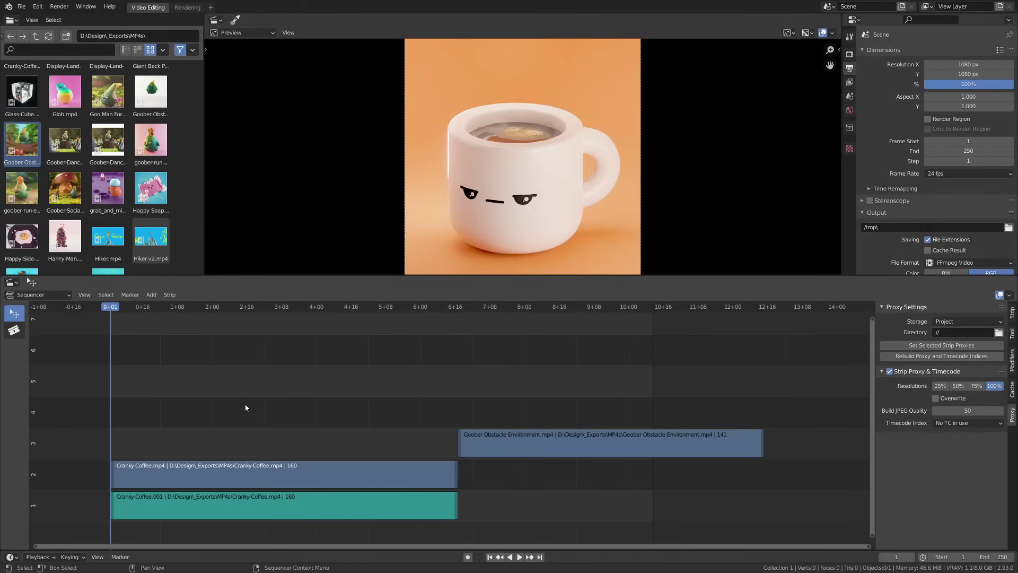
{"action": "left_click", "coordinate": [20, 332]}
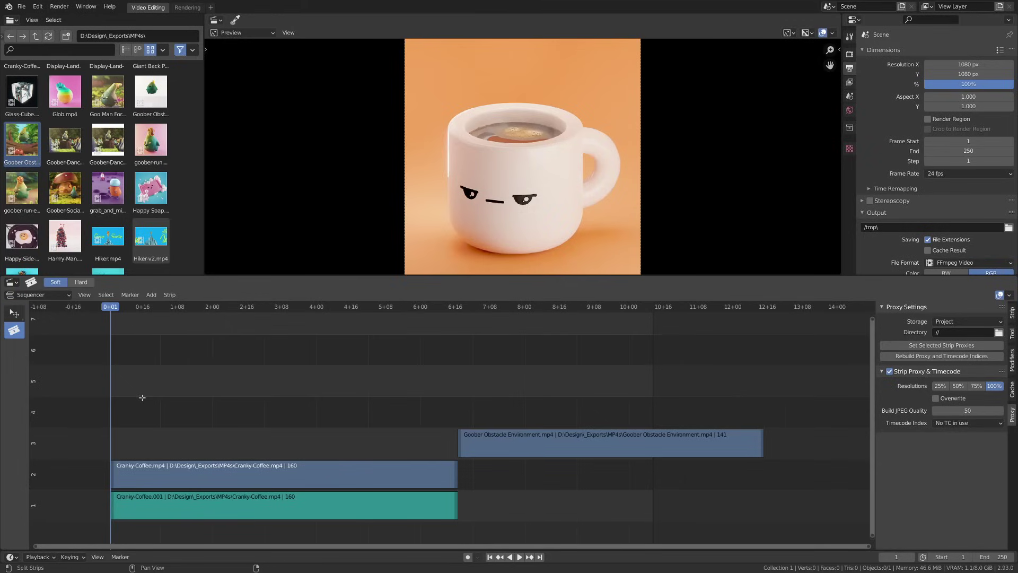
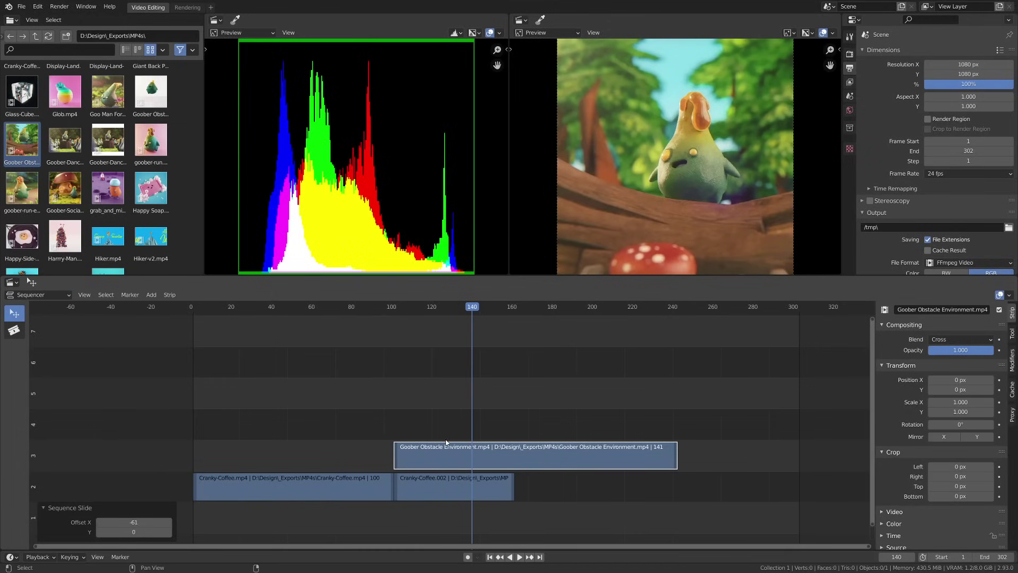
- Try placing the Goober Obstacle Environment strip on channel 2 behind the cut Cranky-Coffee pieces, and move it back up to channel 3 at frame 121
{"action": "key", "text": "g"}
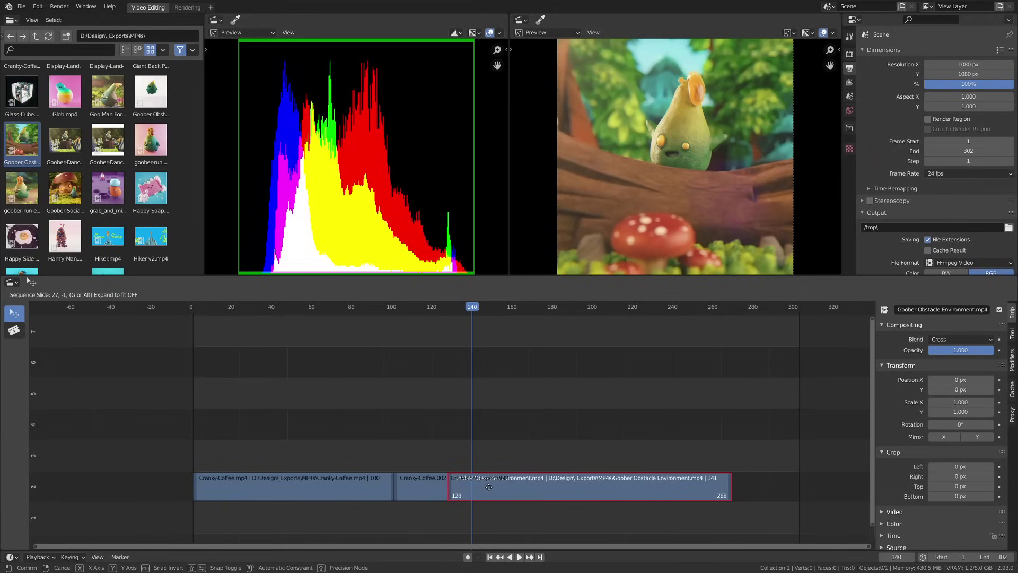
{"action": "left_click", "coordinate": [489, 487]}
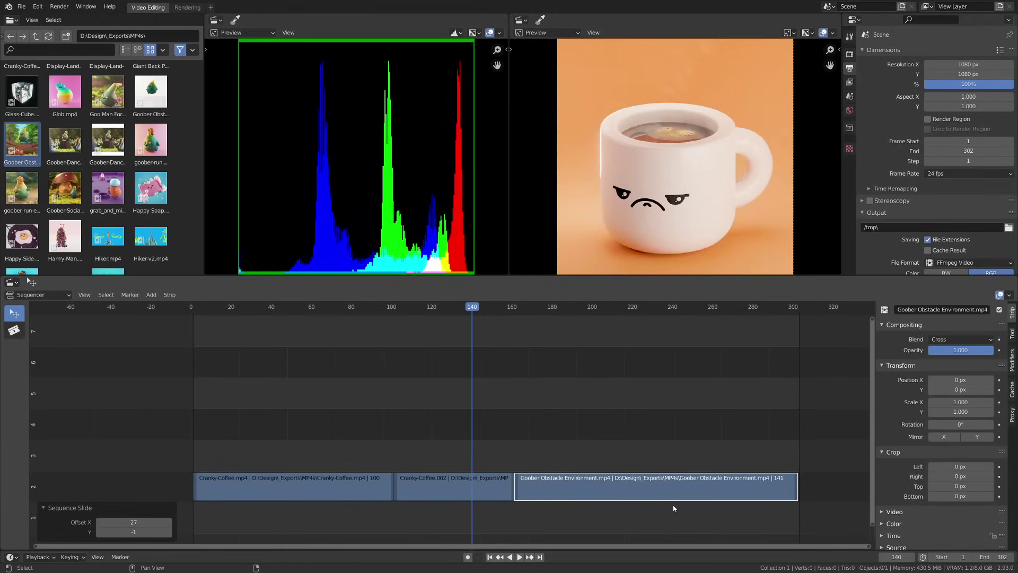
{"action": "key", "text": "g"}
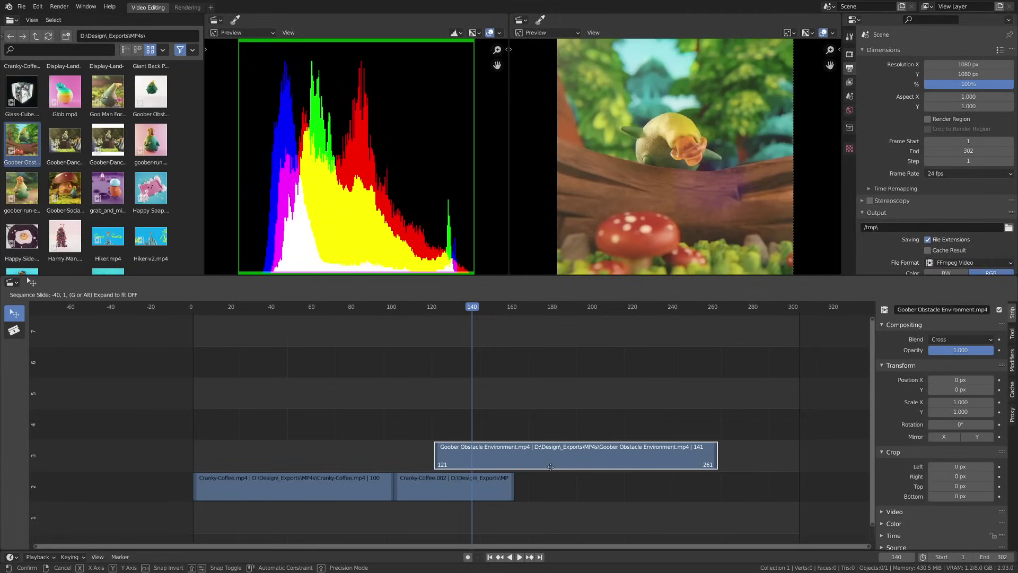
{"action": "left_click", "coordinate": [550, 466]}
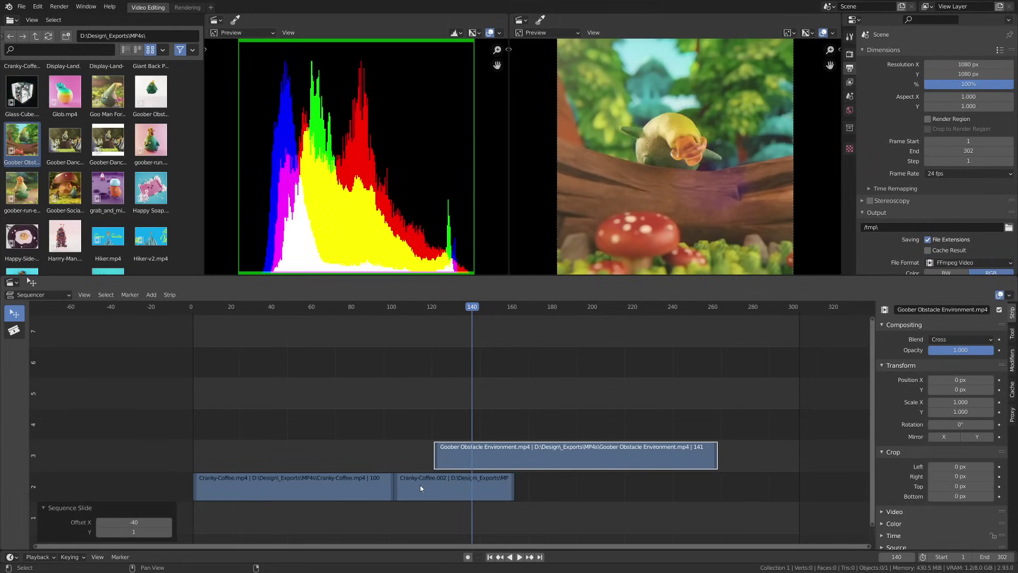
- Try deleting the second Cranky-Coffee piece and moving the Goober Obstacle Environment strip down into the freed space
{"action": "left_click", "coordinate": [422, 484]}
{"action": "key", "text": "Delete"}
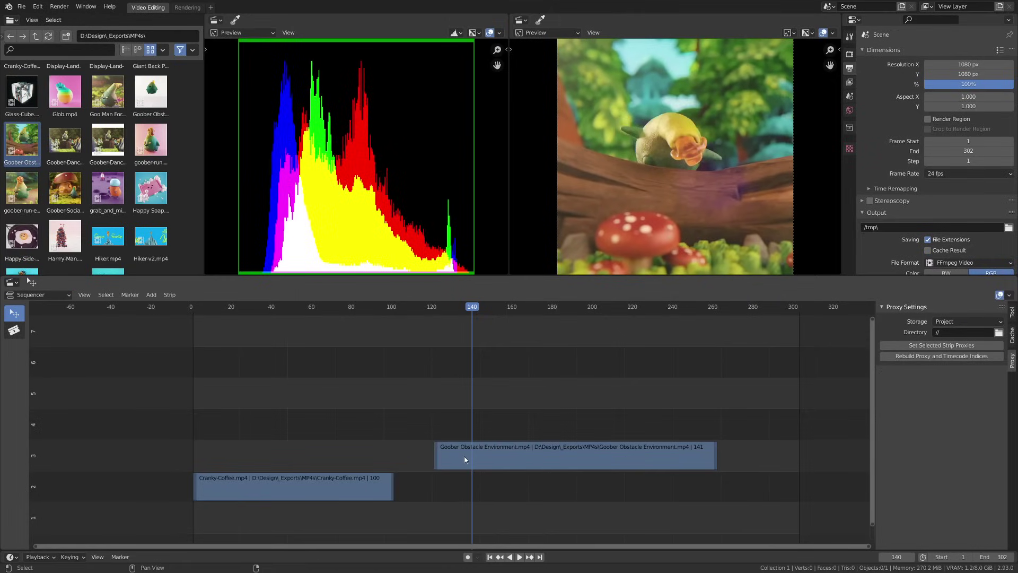
{"action": "left_click_drag", "start_coordinate": [464, 456], "coordinate": [450, 482]}
- Undo the strip moves, deletions and cut, back to the full-length Cranky-Coffee video and sound strips
{"action": "key", "text": "ctrl+z"}
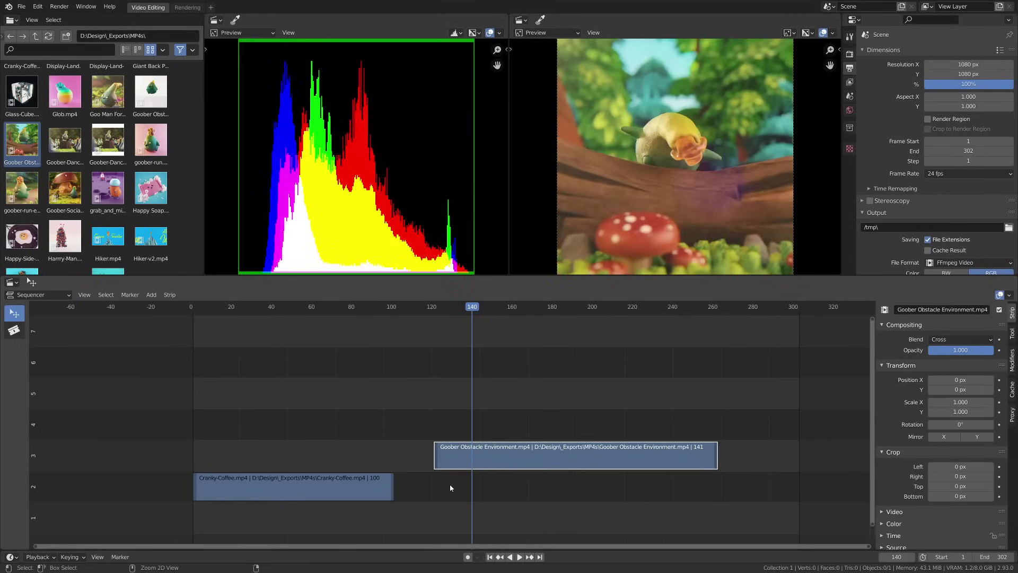
{"action": "key", "text": "ctrl+z"}
{"action": "key", "text": "ctrl+z"}
{"action": "key", "text": "ctrl+z"}
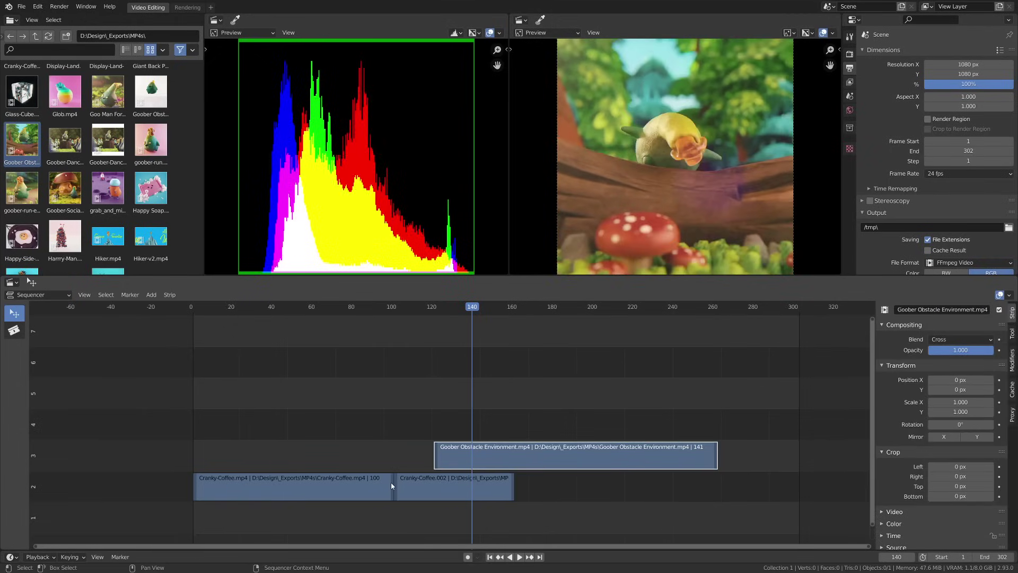
{"action": "key", "text": "ctrl+shift+z"}
{"action": "key", "text": "ctrl+z"}
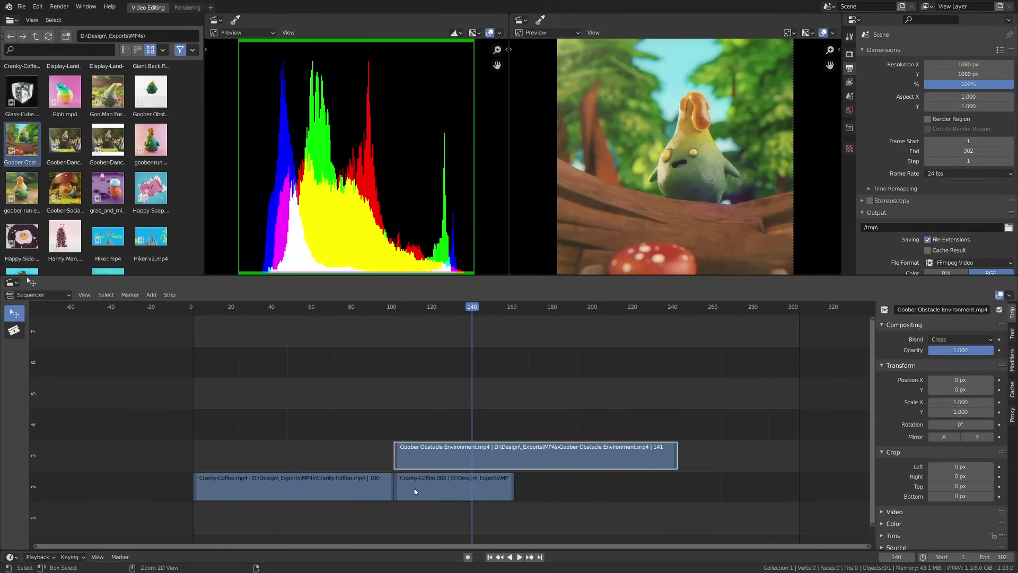
{"action": "key", "text": "ctrl+z"}
{"action": "key", "text": "ctrl+z"}
{"action": "key", "text": "ctrl+z"}
{"action": "key", "text": "ctrl+z"}
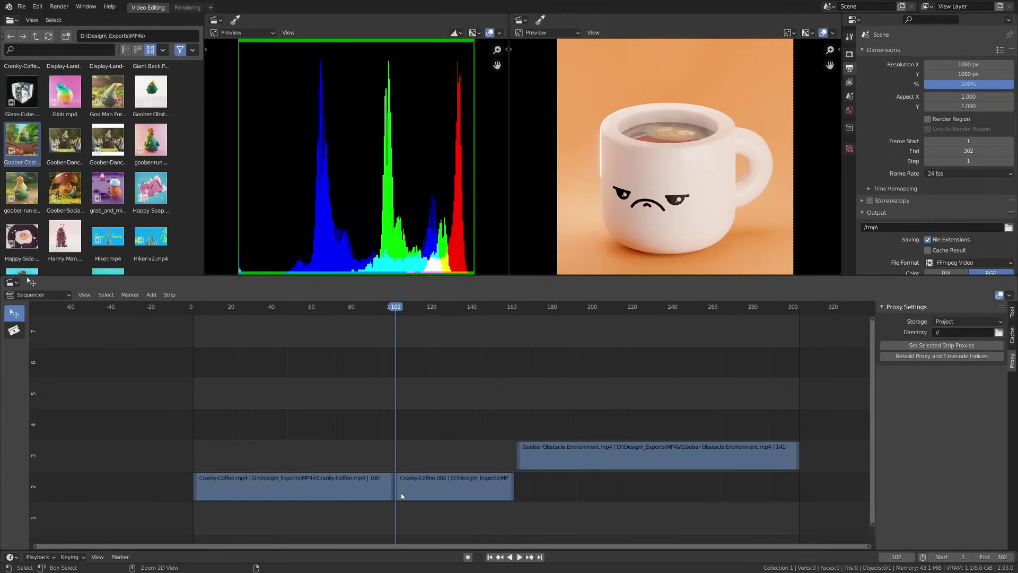
{"action": "key", "text": "ctrl+z"}
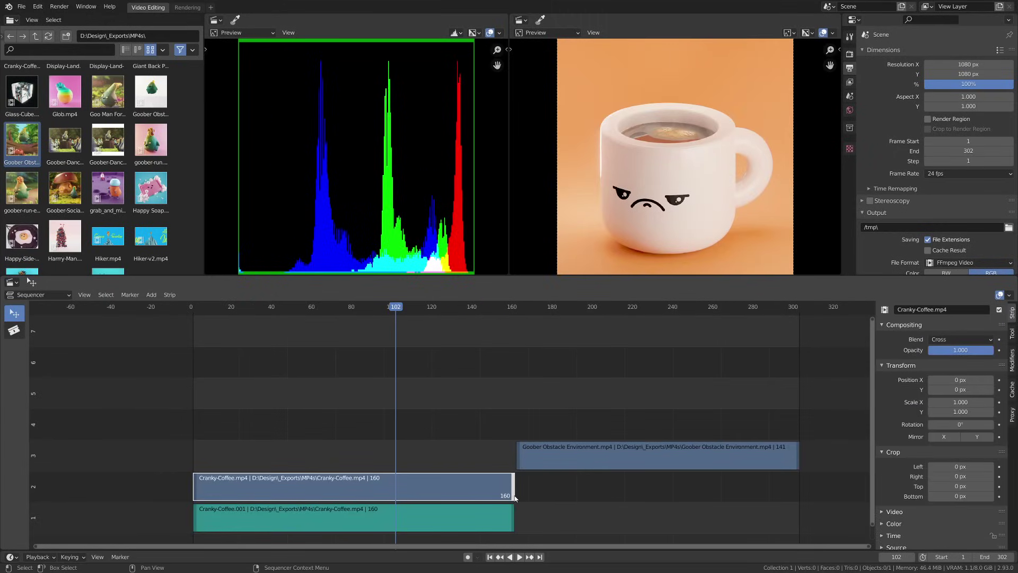
- Trim 30 frames off the ends of the Cranky-Coffee video and sound strips, and check the sound strip's time settings
{"action": "left_click_drag", "start_coordinate": [515, 492], "coordinate": [454, 492]}
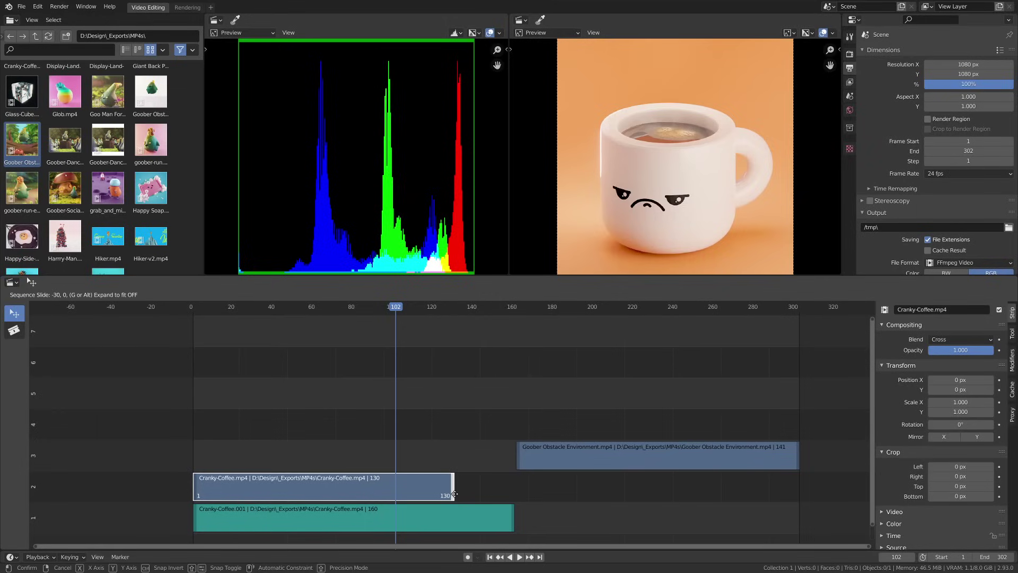
{"action": "left_click", "coordinate": [464, 517]}
{"action": "left_click_drag", "start_coordinate": [514, 521], "coordinate": [454, 521]}
{"action": "left_click", "coordinate": [893, 401]}
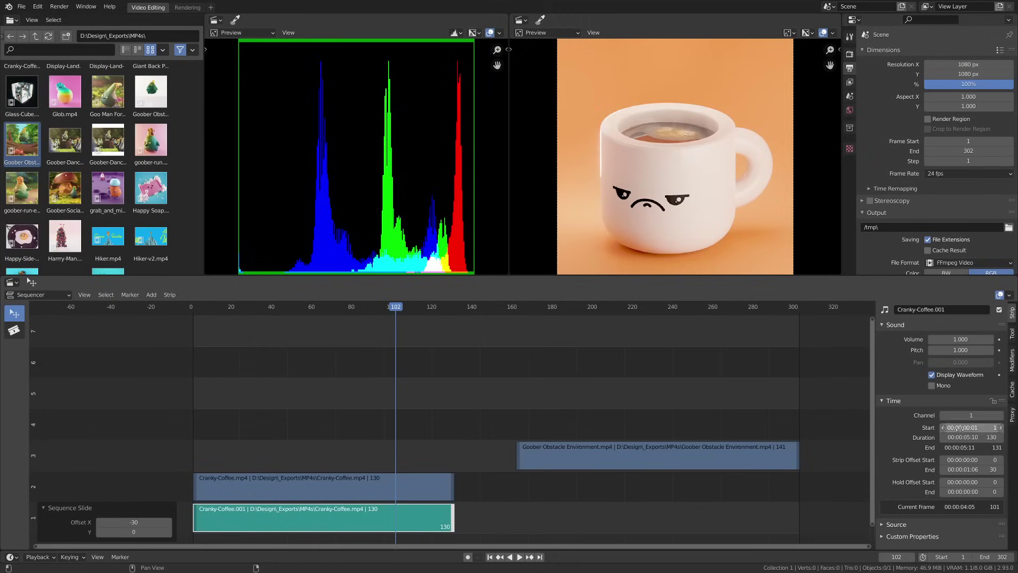
{"action": "left_click", "coordinate": [884, 402]}
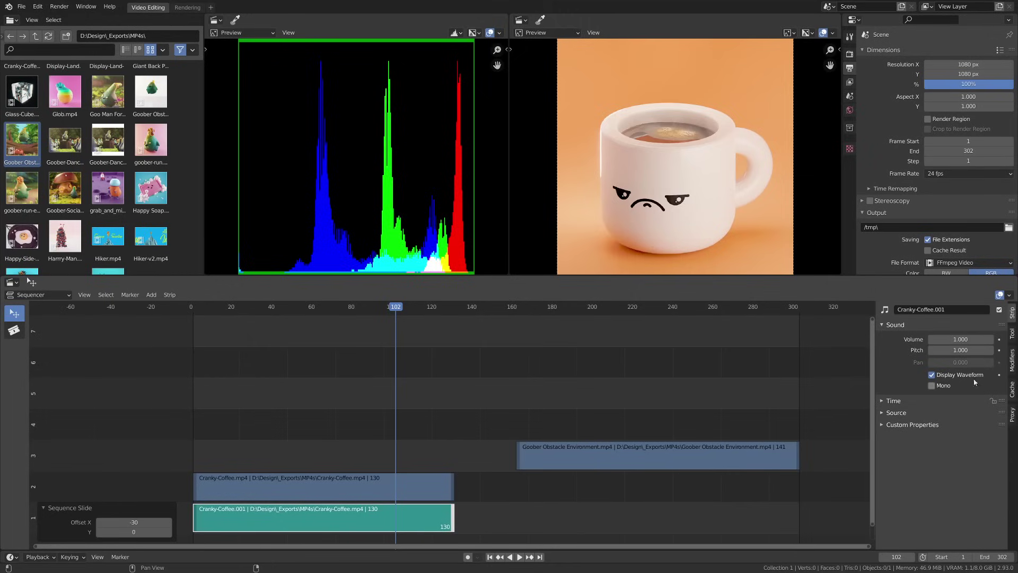
- Play back the end of the trimmed Cranky-Coffee clip, and slide the Goober Obstacle Environment strip earlier along channel 3
{"action": "mouse_move", "coordinate": [405, 307]}
{"action": "left_mouse_down"}
{"action": "mouse_move", "coordinate": [441, 307]}
{"action": "mouse_move", "coordinate": [406, 307]}
{"action": "left_mouse_up"}
{"action": "key", "text": "space"}
{"action": "left_click", "coordinate": [578, 463]}
{"action": "key", "text": "space"}
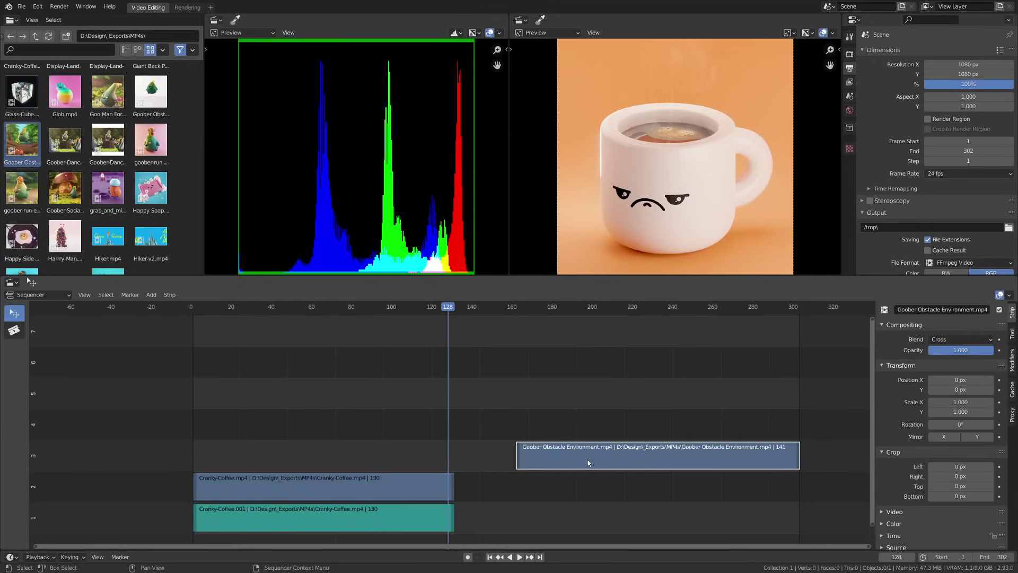
{"action": "left_click_drag", "start_coordinate": [588, 463], "coordinate": [438, 460]}
{"action": "left_click_drag", "start_coordinate": [453, 309], "coordinate": [386, 313]}
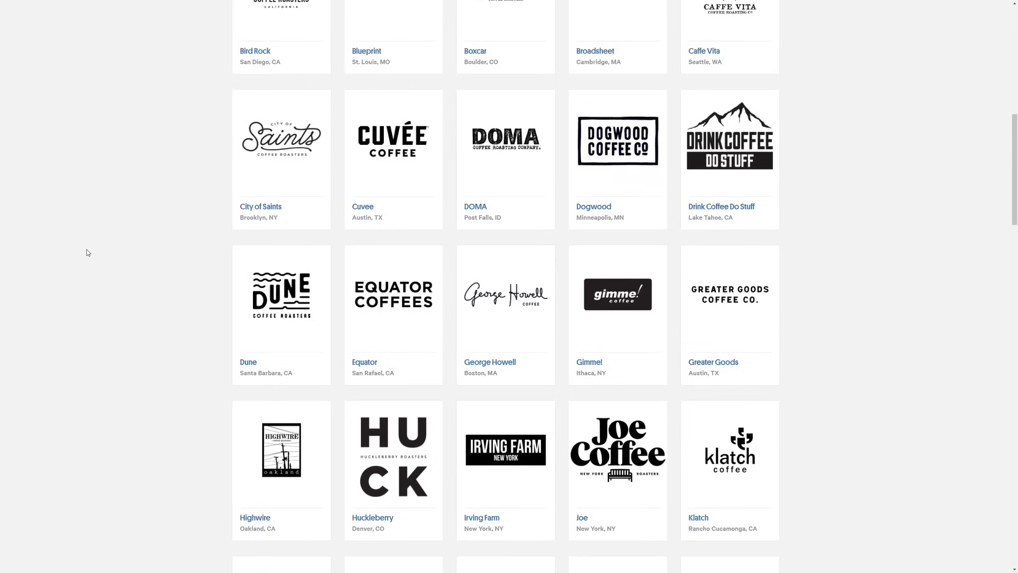
- Switch to the coffee website and answer its quiz with the intermediate stage, Pour Over and "Nope, I take it black"
{"action": "scroll", "coordinate": [87, 249], "scroll_direction": "down", "scroll_amount": 4}
{"action": "scroll", "coordinate": [87, 250], "scroll_direction": "down", "scroll_amount": 4}
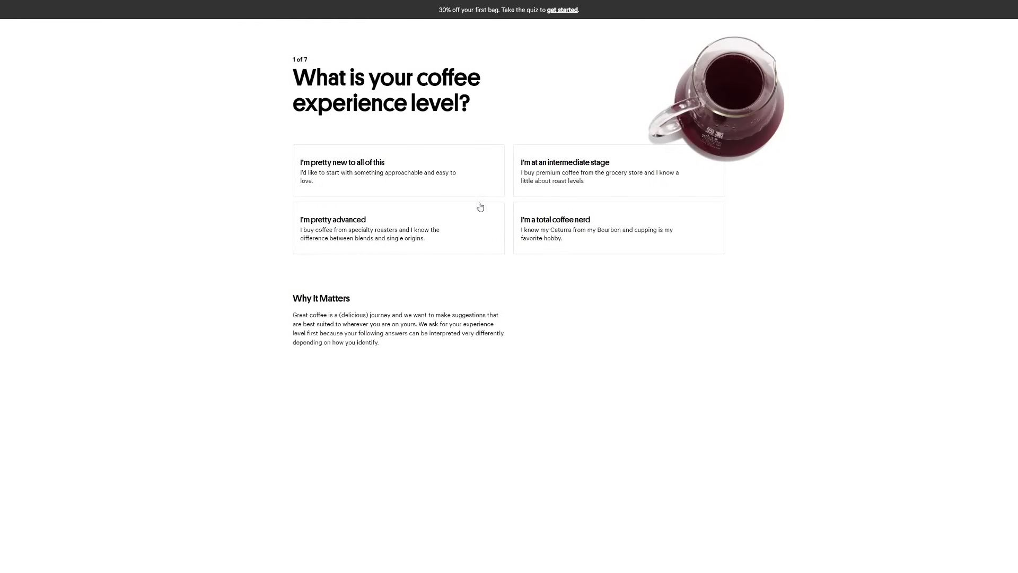
{"action": "left_click", "coordinate": [567, 164]}
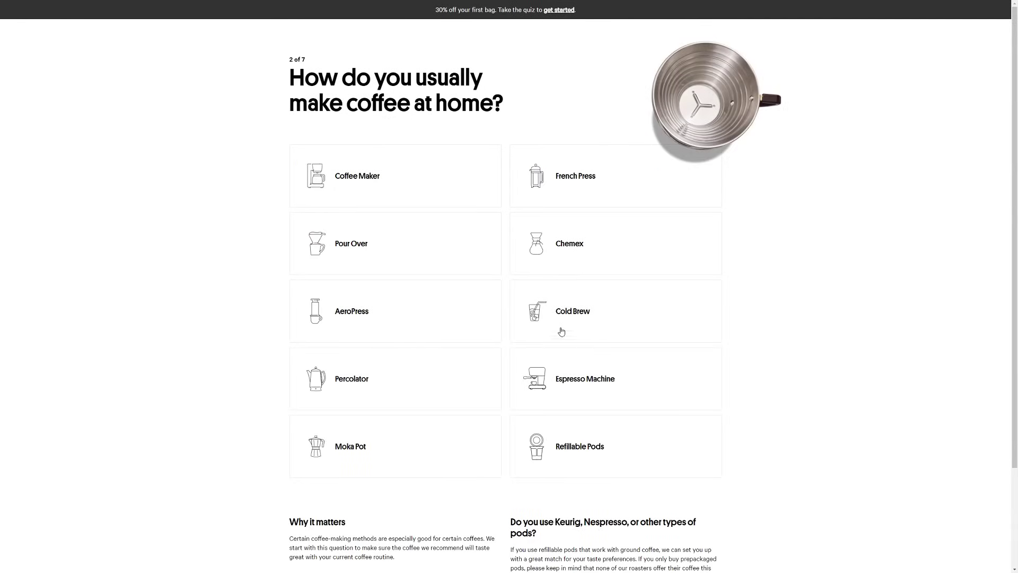
{"action": "left_click", "coordinate": [574, 317]}
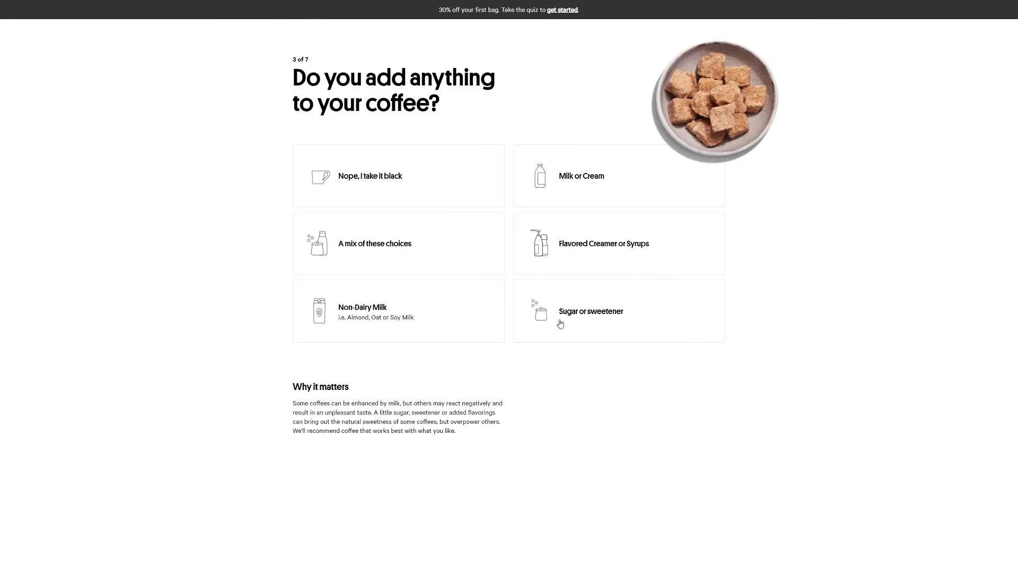
{"action": "left_click", "coordinate": [419, 188]}
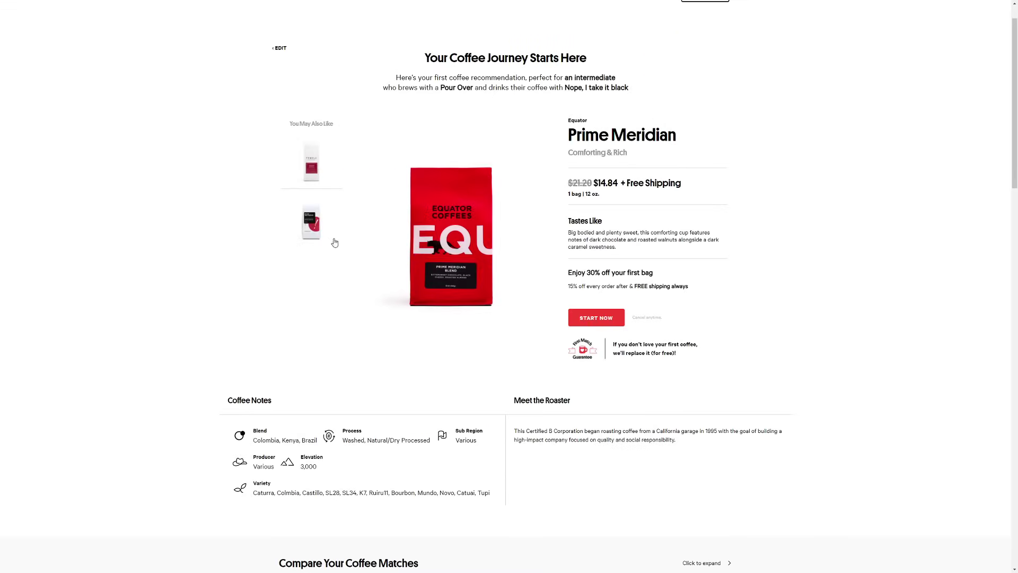
{"action": "left_click", "coordinate": [315, 173]}
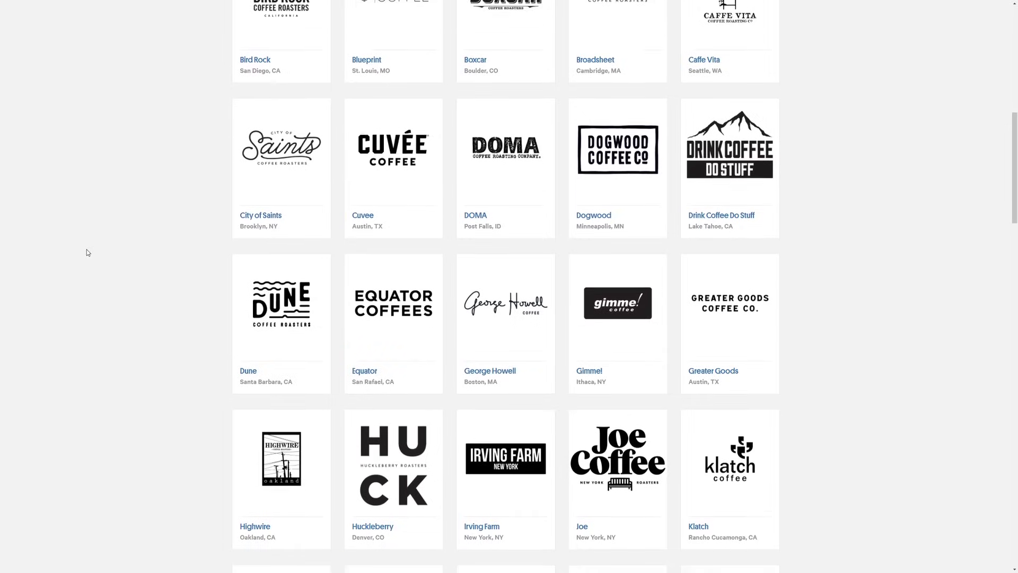
- Browse further through the list of coffee roasters
{"action": "scroll", "coordinate": [87, 249], "scroll_direction": "down", "scroll_amount": 5}
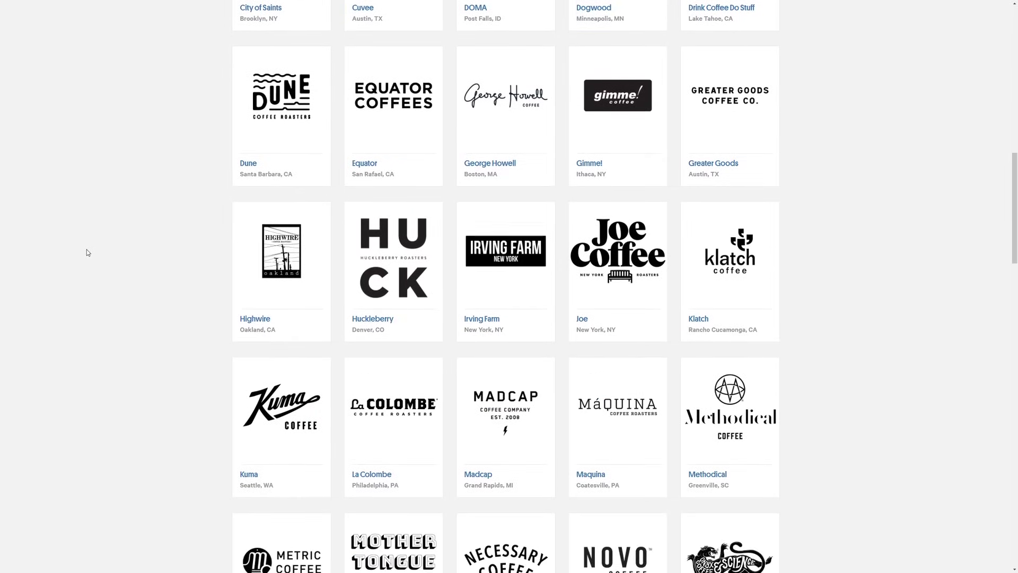
{"action": "scroll", "coordinate": [87, 249], "scroll_direction": "down", "scroll_amount": 5}
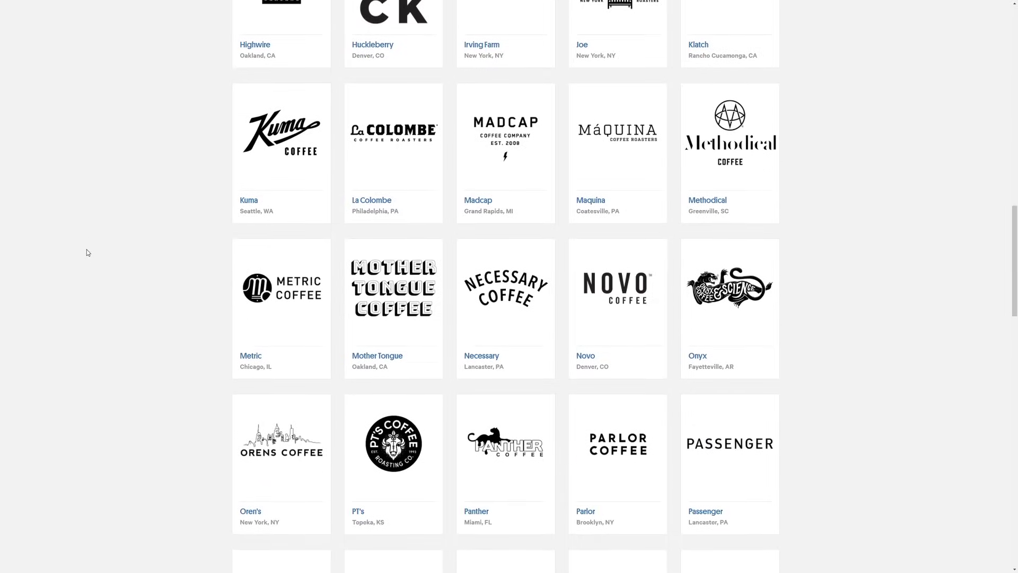
{"action": "scroll", "coordinate": [87, 250], "scroll_direction": "down", "scroll_amount": 5}
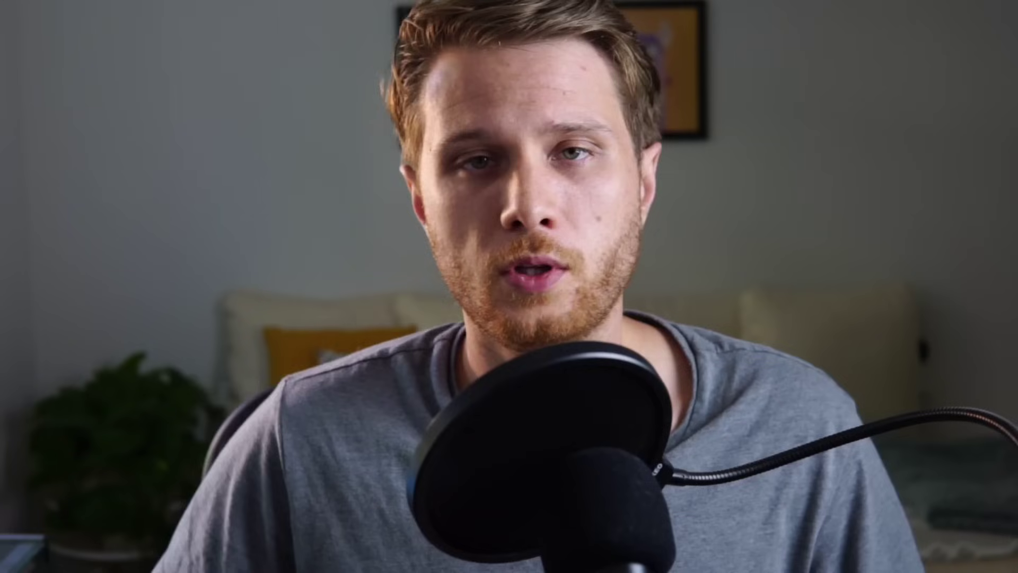
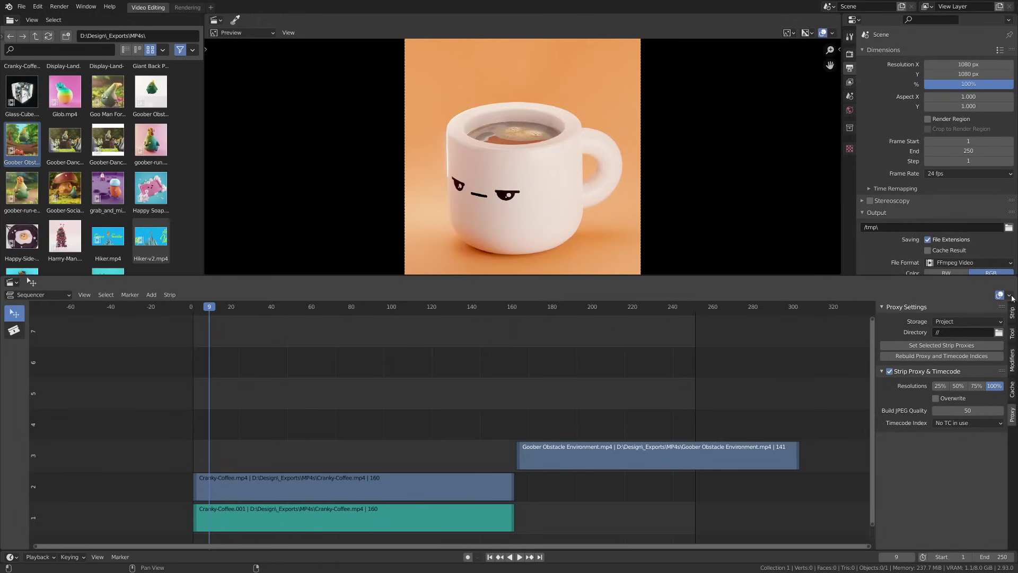
- Try hiding the strip names and all sequencer overlays in Blender, and turn both back on
{"action": "left_click", "coordinate": [1009, 295]}
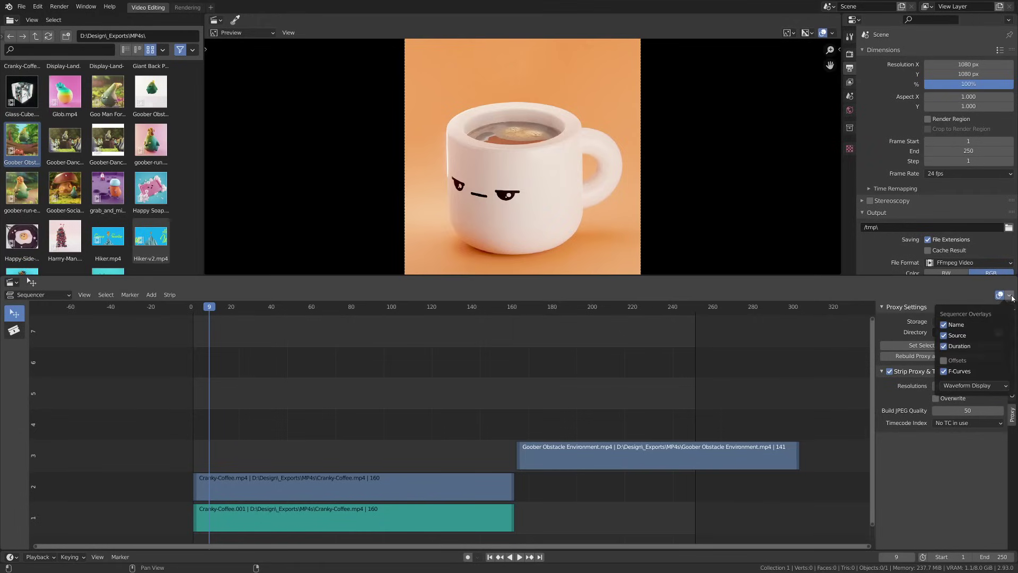
{"action": "left_click", "coordinate": [957, 324]}
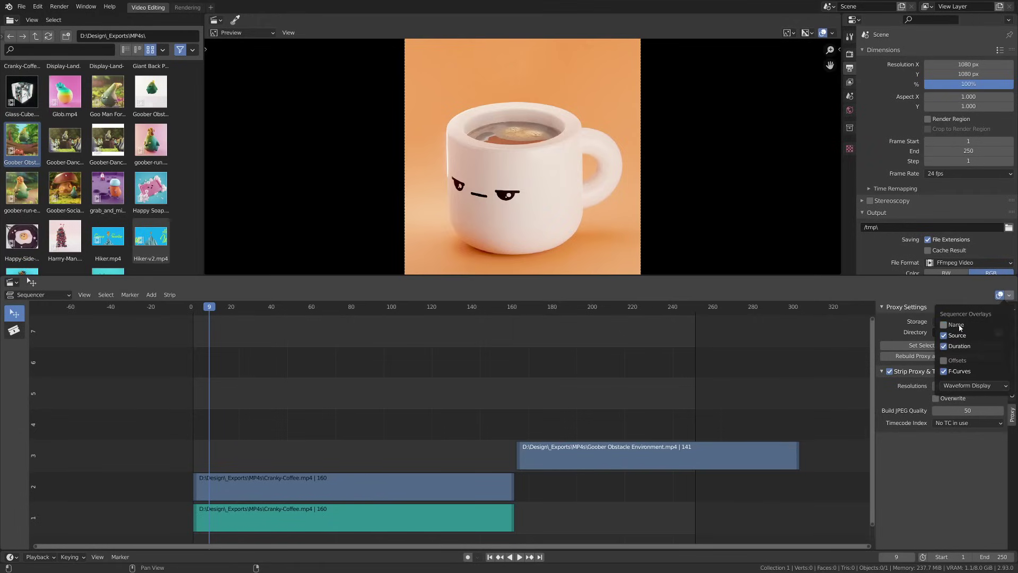
{"action": "left_click", "coordinate": [959, 326]}
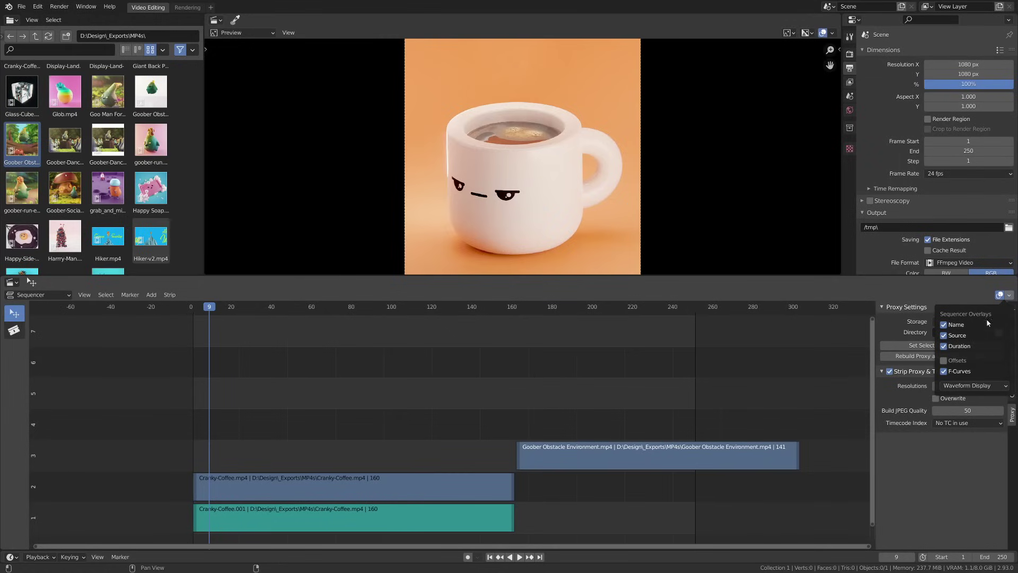
{"action": "left_click", "coordinate": [1000, 295]}
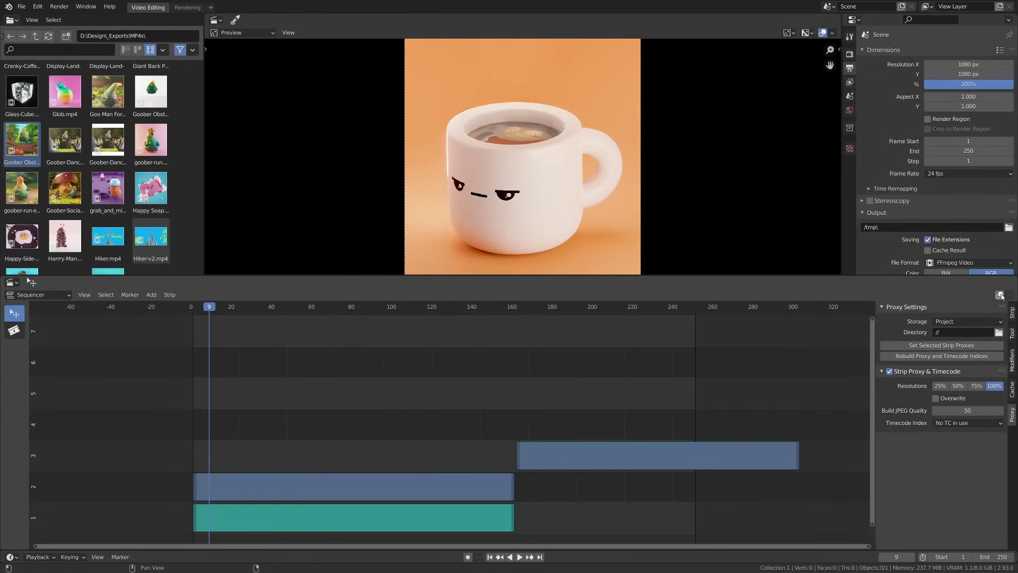
{"action": "left_click", "coordinate": [1000, 296]}
- Add timeline markers at frames 26 and 81 of the sequence
{"action": "key", "text": "space"}
{"action": "left_click", "coordinate": [298, 329]}
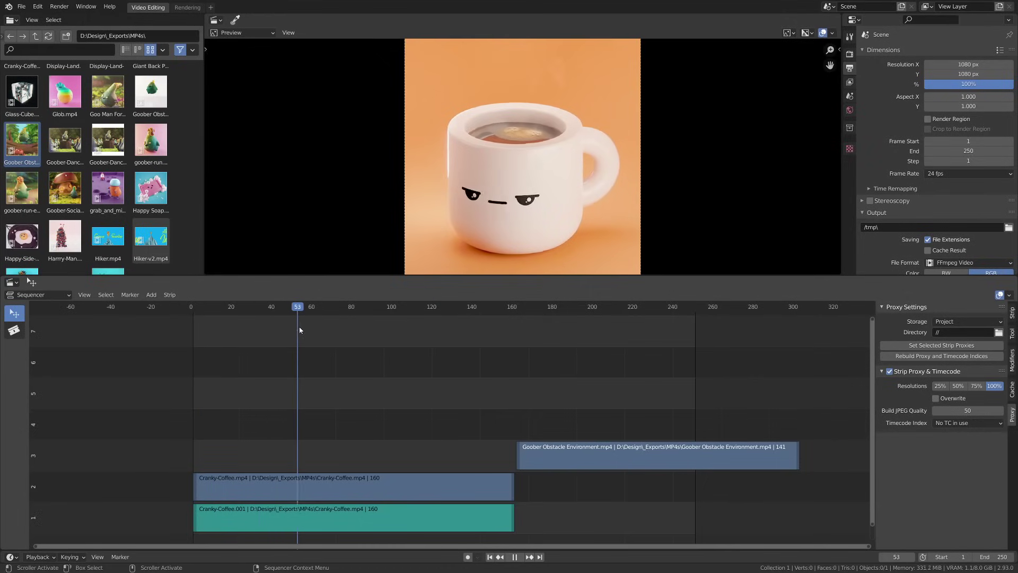
{"action": "mouse_move", "coordinate": [300, 330]}
{"action": "left_mouse_down"}
{"action": "mouse_move", "coordinate": [341, 341]}
{"action": "mouse_move", "coordinate": [245, 357]}
{"action": "left_mouse_up"}
{"action": "key", "text": "space"}
{"action": "key", "text": "m"}
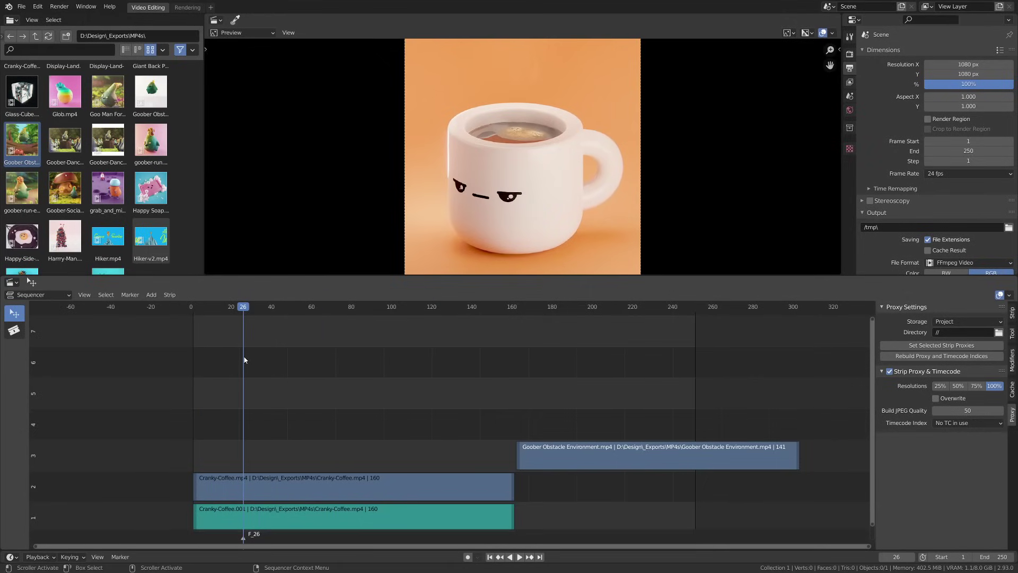
{"action": "left_click_drag", "start_coordinate": [303, 320], "coordinate": [353, 314]}
{"action": "key", "text": "m"}
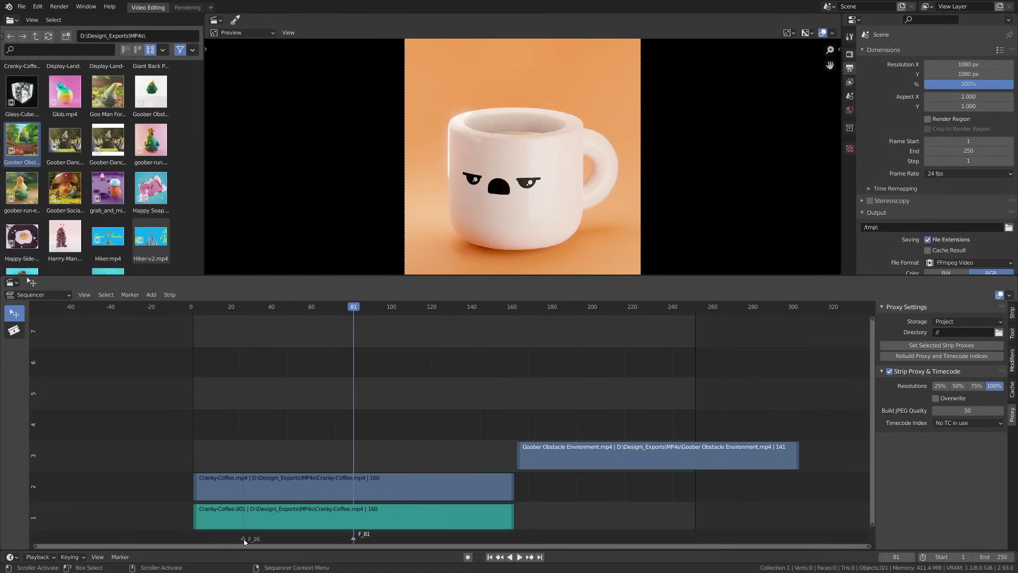
- Delete the markers at frames 26 and 81 together and return the playhead to frame 1
{"action": "left_click_drag", "start_coordinate": [217, 544], "coordinate": [372, 549]}
{"action": "key", "text": "x"}
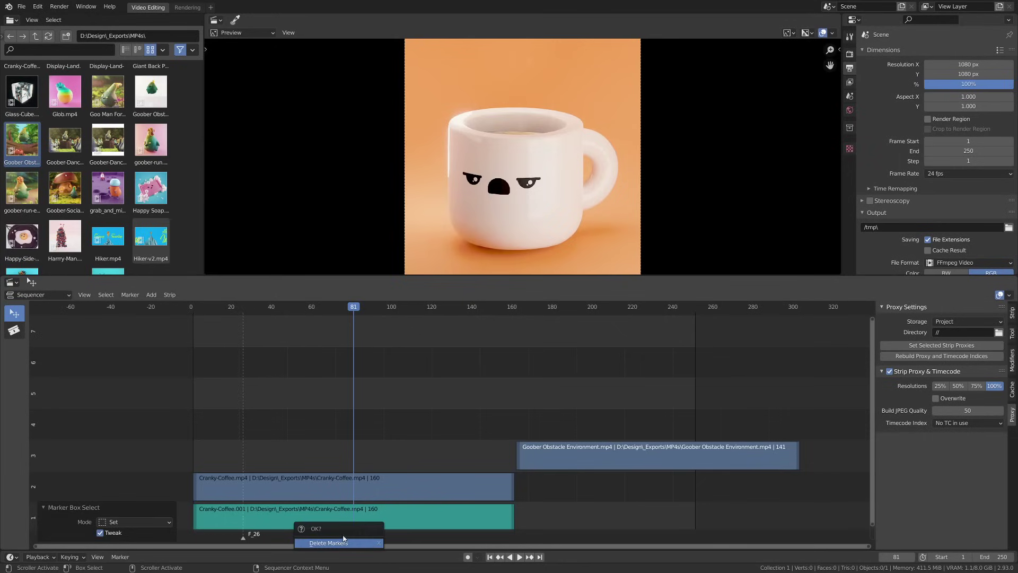
{"action": "left_click", "coordinate": [343, 541]}
{"action": "left_click_drag", "start_coordinate": [296, 311], "coordinate": [193, 312]}
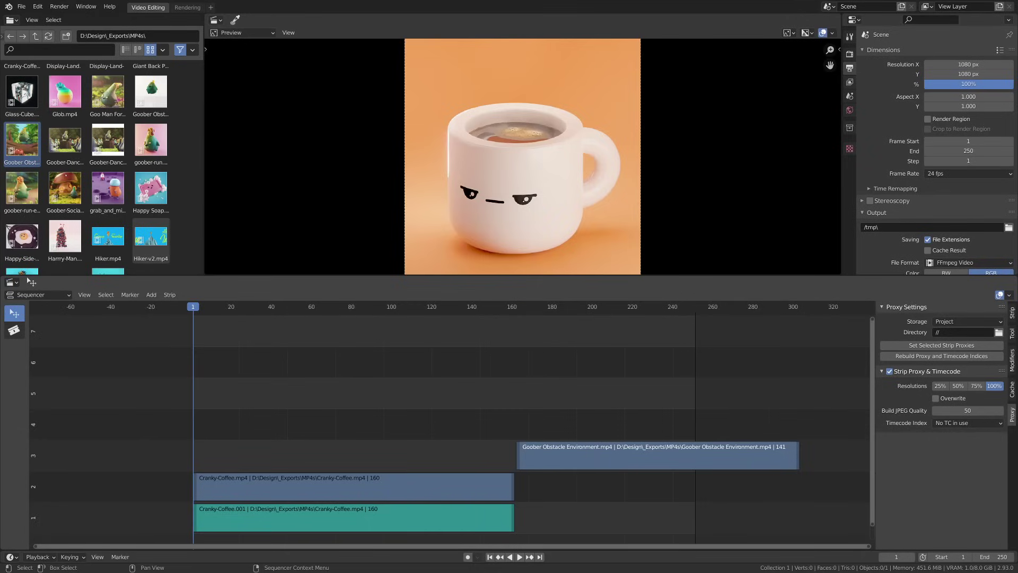
- Try limiting playback to a preview range of frames 25 to 108, play it, and clear the range
{"action": "left_click", "coordinate": [478, 424]}
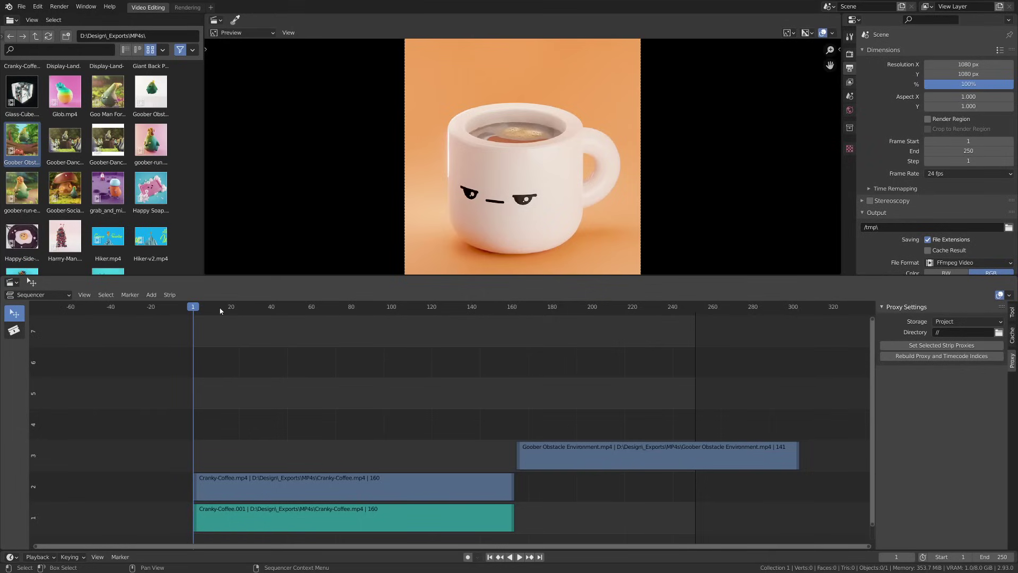
{"action": "key", "text": "space"}
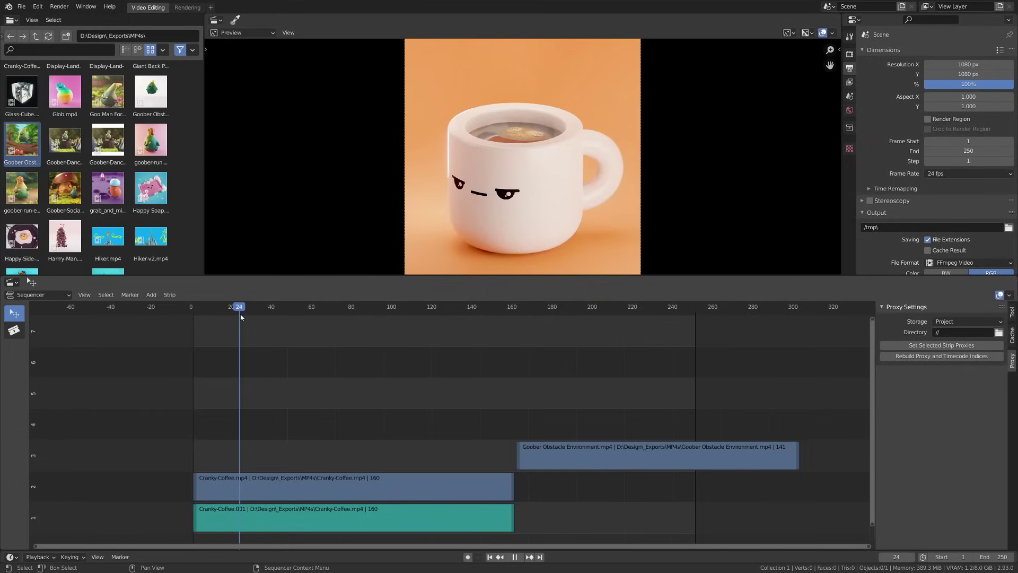
{"action": "key", "text": "space"}
{"action": "key", "text": "b"}
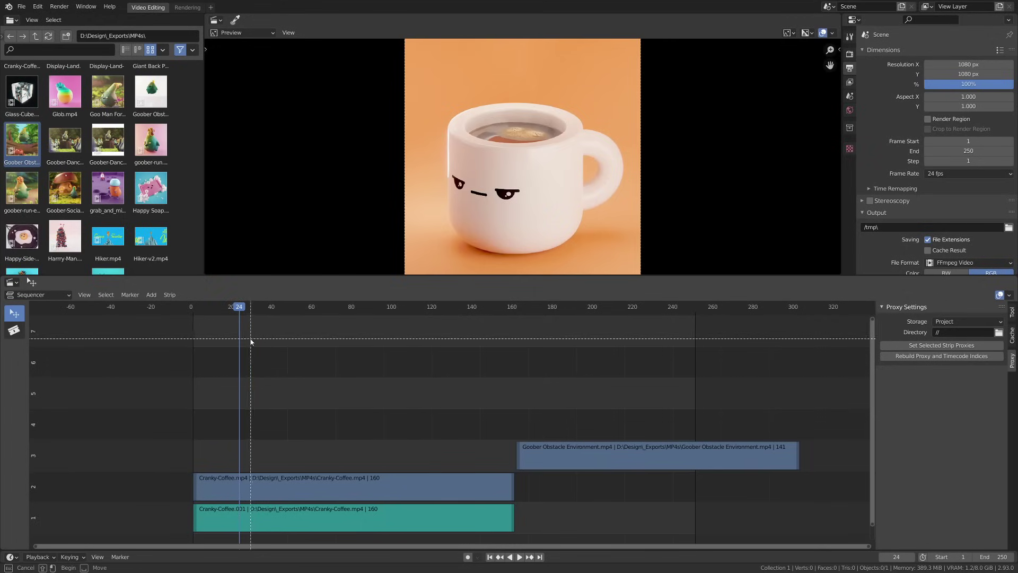
{"action": "left_click_drag", "start_coordinate": [242, 339], "coordinate": [409, 480]}
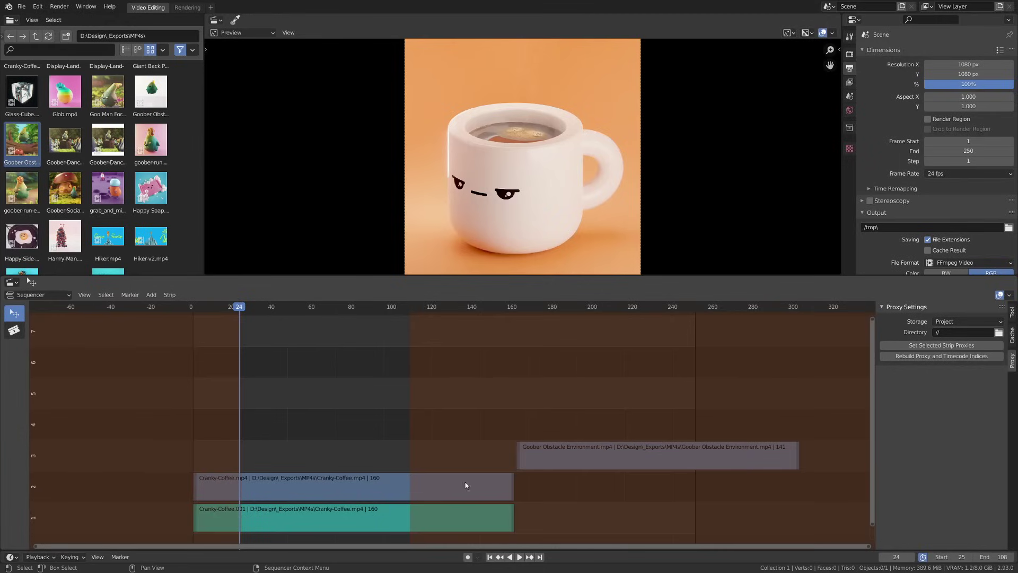
{"action": "key", "text": "space"}
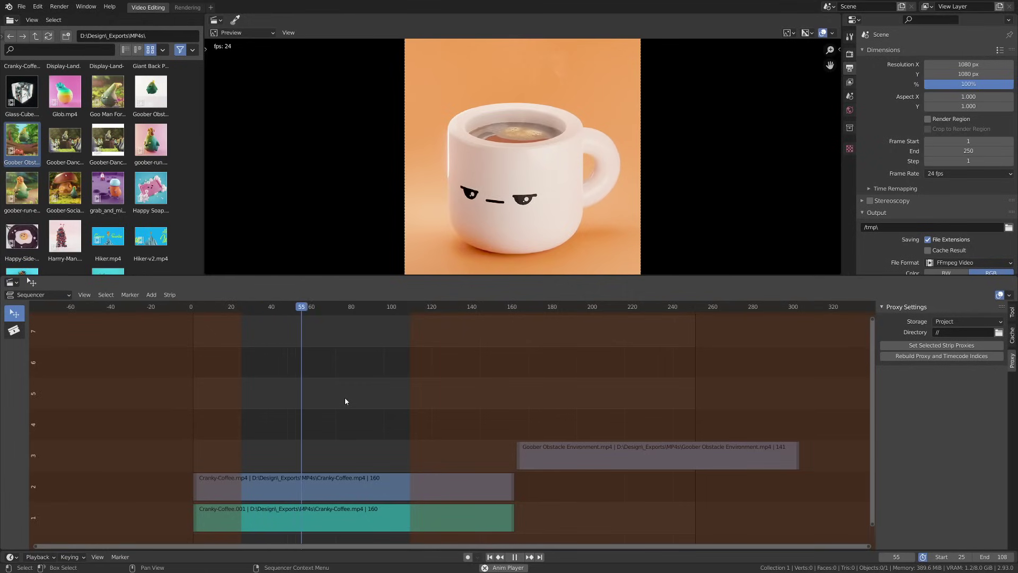
{"action": "key", "text": "alt+p"}
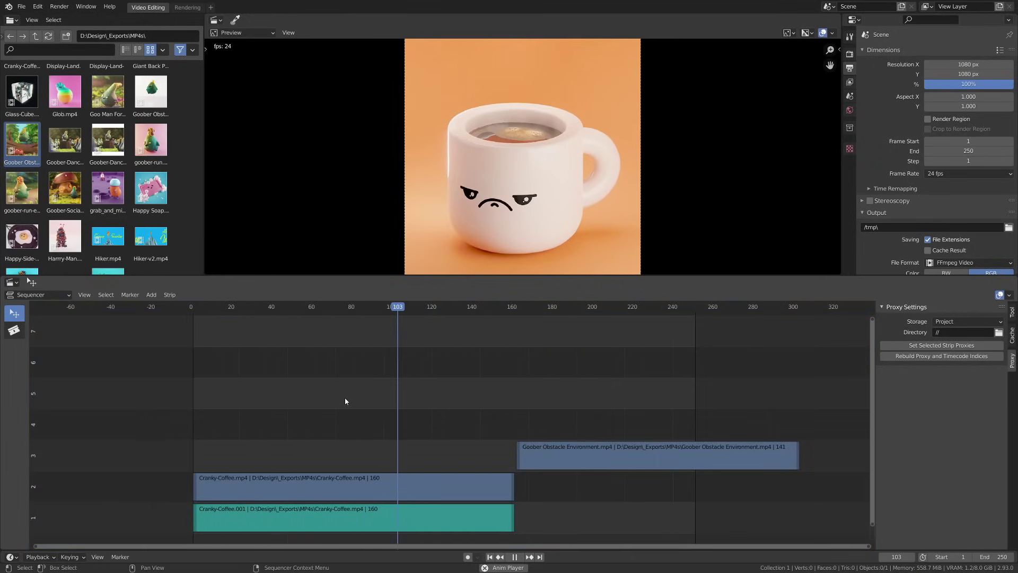
- Play the sequence around the scene's end frame to examine how playback behaves there
{"action": "left_click", "coordinate": [673, 308]}
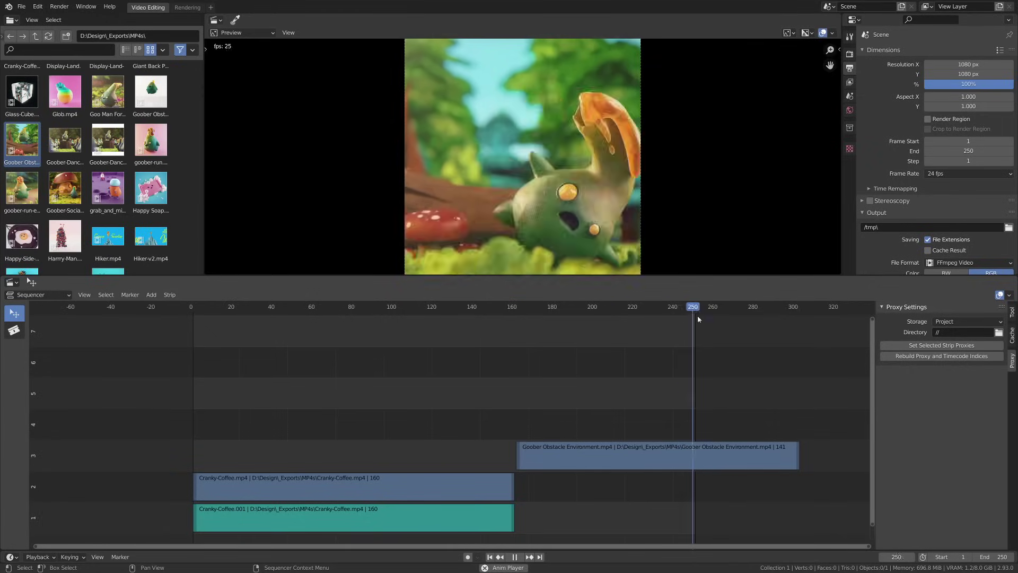
{"action": "left_click_drag", "start_coordinate": [691, 308], "coordinate": [699, 316]}
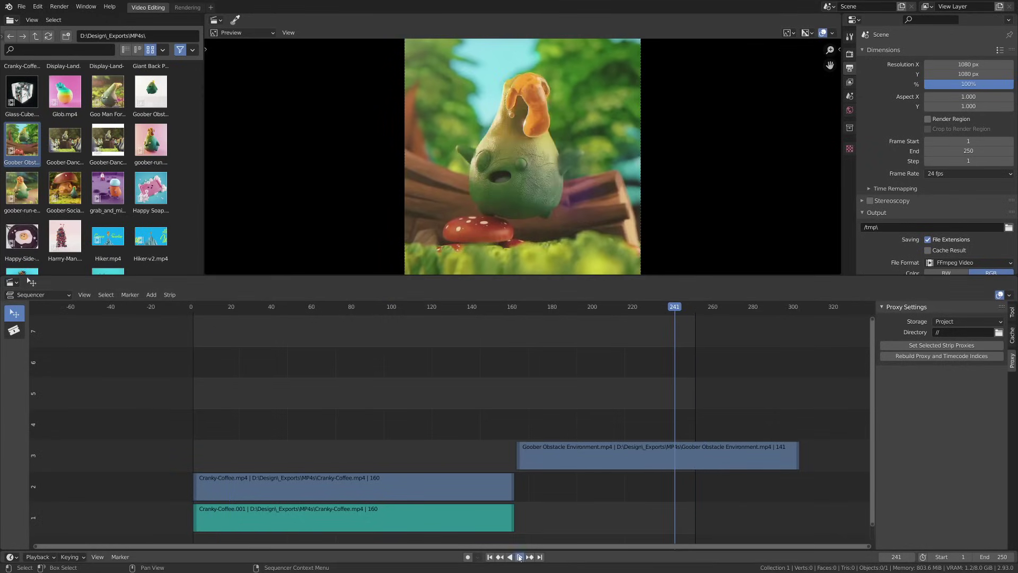
{"action": "left_click", "coordinate": [517, 557]}
{"action": "left_click", "coordinate": [519, 557]}
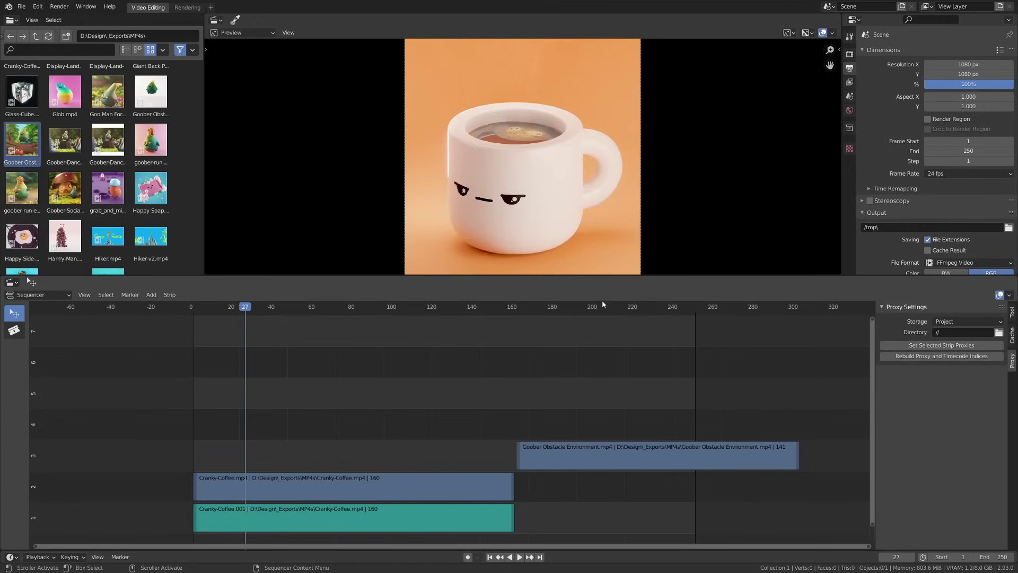
- Try setting the scene's start frame to 20 and end frame to 303 from the playhead, and undo both
{"action": "left_click_drag", "start_coordinate": [603, 301], "coordinate": [233, 325]}
{"action": "key", "text": "ctrl+Home"}
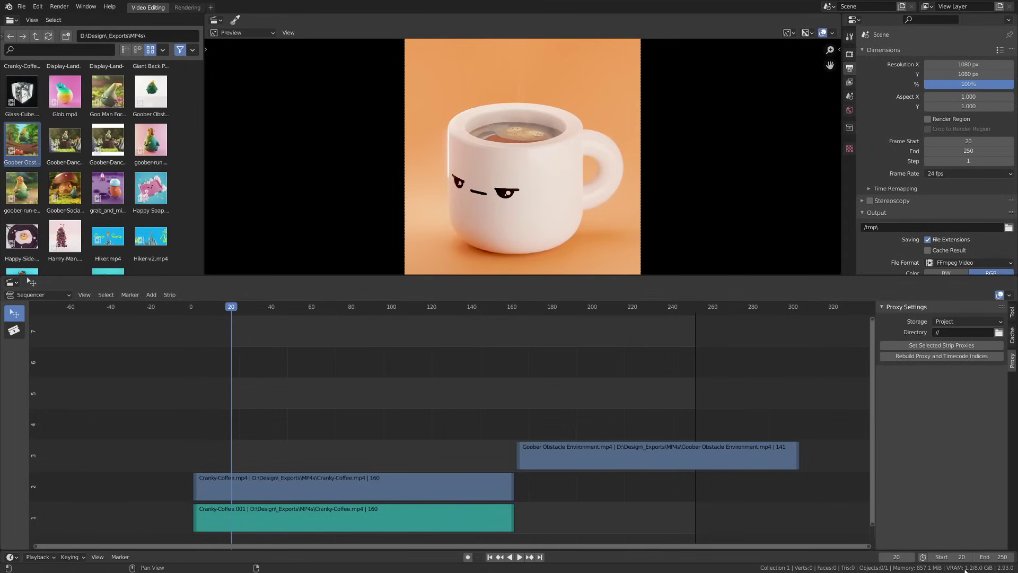
{"action": "left_click_drag", "start_coordinate": [780, 310], "coordinate": [801, 317]}
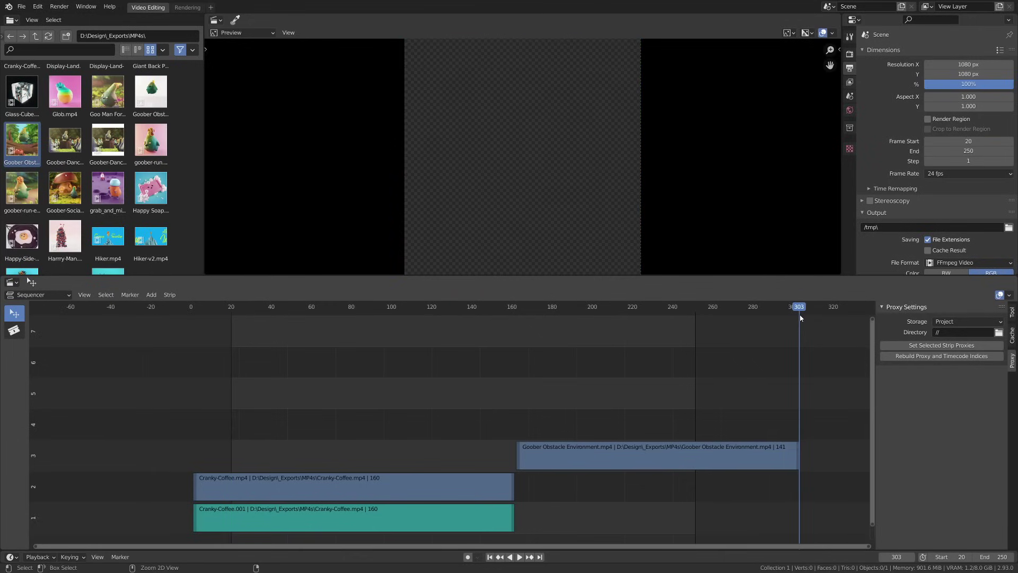
{"action": "key", "text": "ctrl+End"}
{"action": "mouse_move", "coordinate": [791, 307]}
{"action": "left_mouse_down"}
{"action": "mouse_move", "coordinate": [784, 313]}
{"action": "mouse_move", "coordinate": [795, 313]}
{"action": "left_mouse_up"}
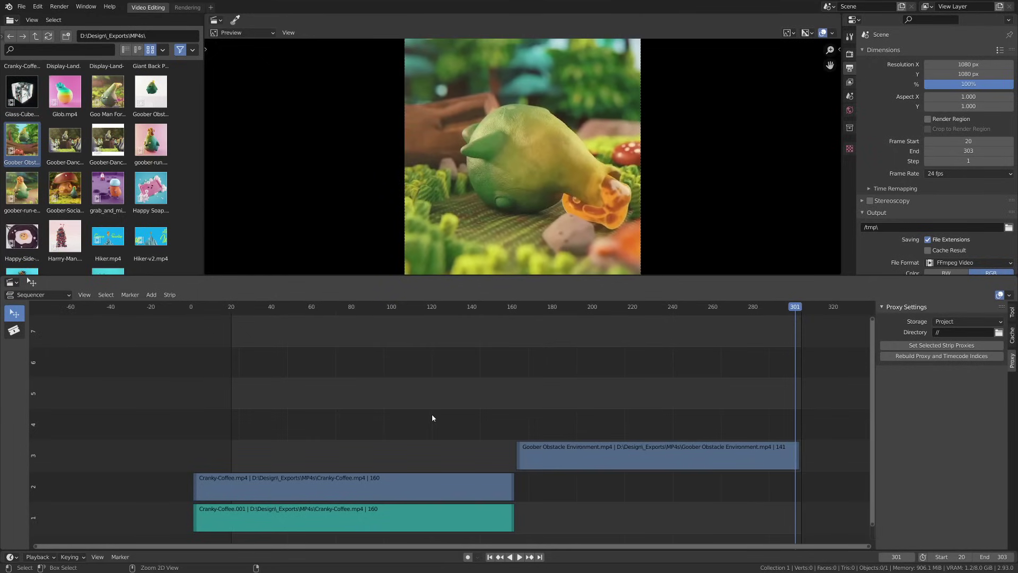
{"action": "key", "text": "ctrl+z"}
{"action": "key", "text": "shift+Left"}
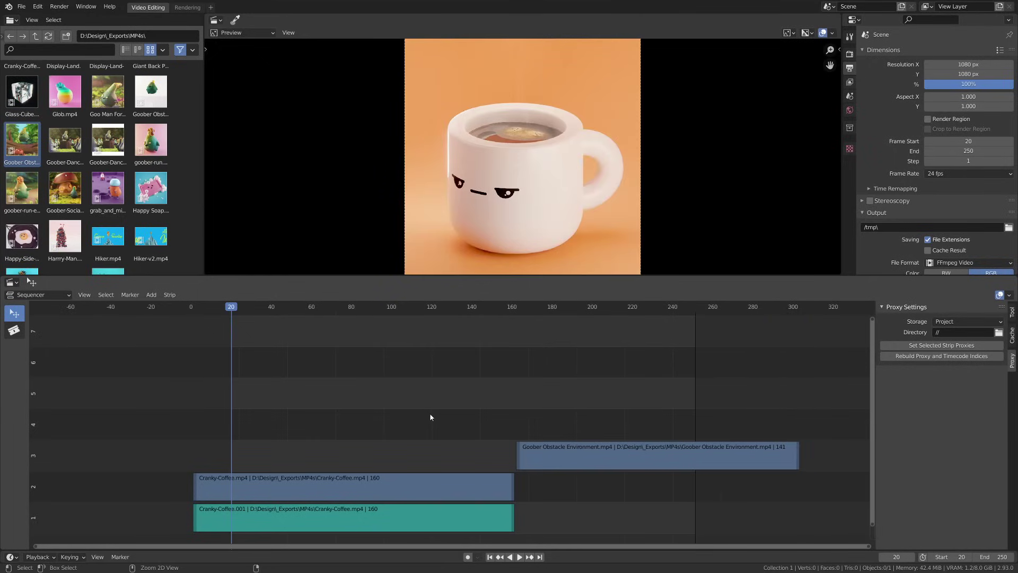
{"action": "key", "text": "ctrl+z"}
- Set the scene's frame range to span all three strips, 1 to 302, and play the sequence from its first frame
{"action": "key", "text": "a"}
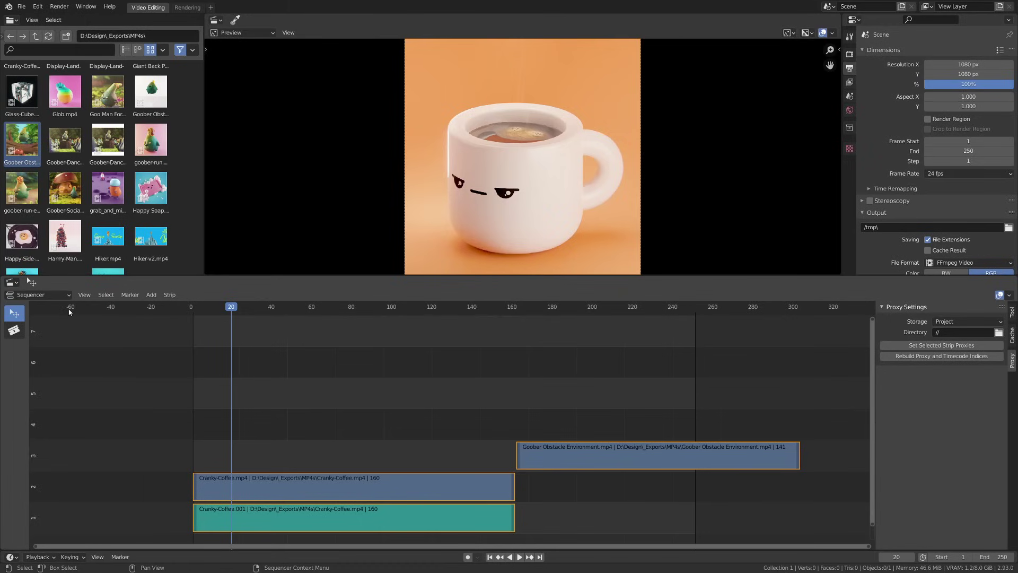
{"action": "left_click", "coordinate": [83, 295]}
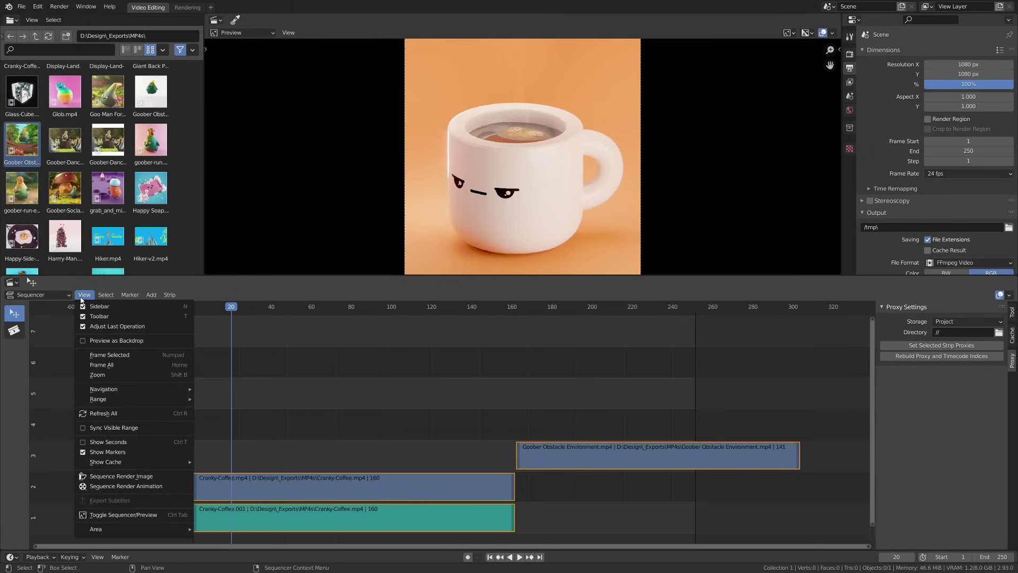
{"action": "left_click", "coordinate": [84, 295]}
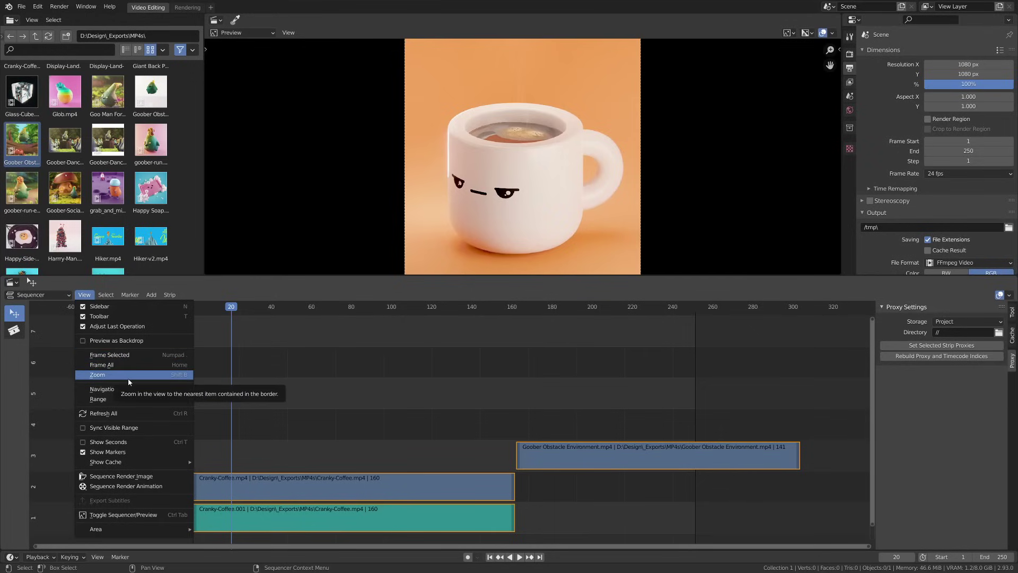
{"action": "mouse_move", "coordinate": [133, 401]}
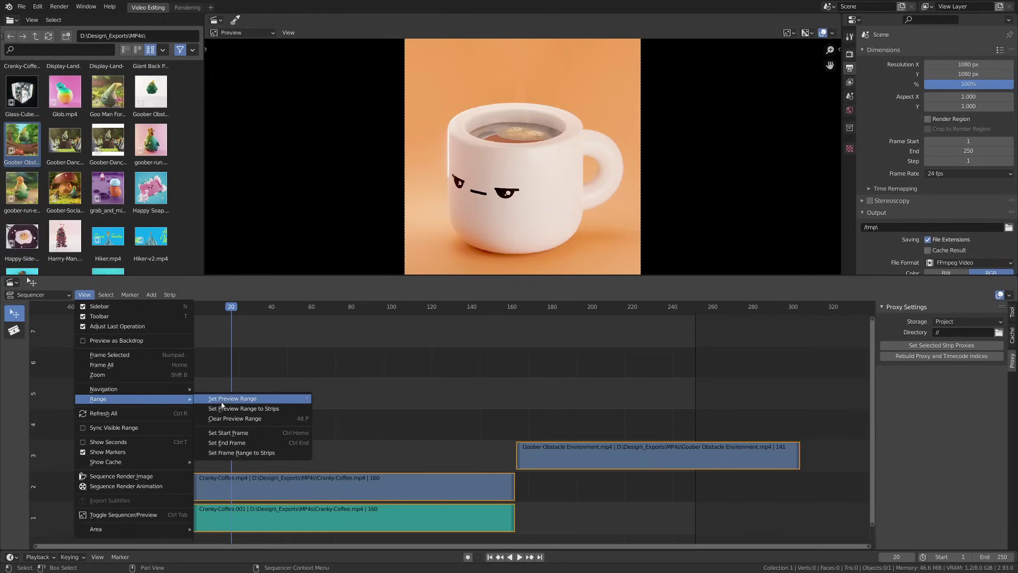
{"action": "left_click", "coordinate": [269, 454]}
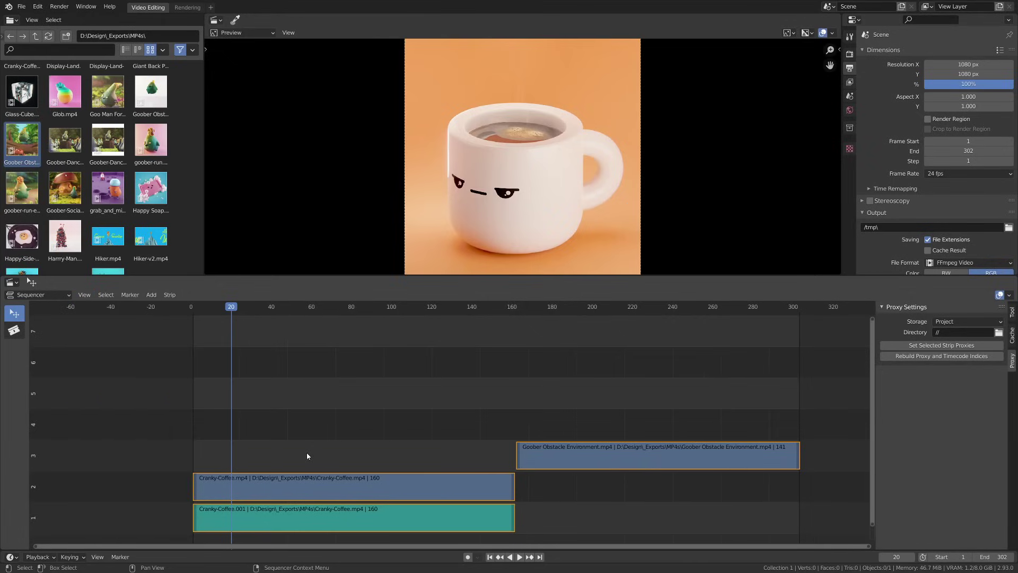
{"action": "left_click", "coordinate": [454, 415]}
{"action": "key", "text": "shift+Left"}
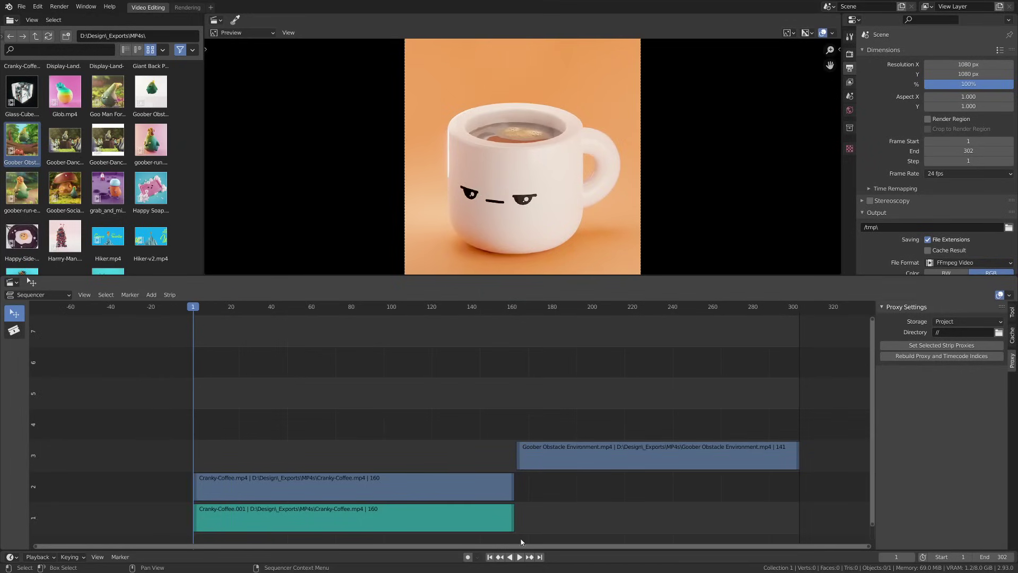
{"action": "left_click", "coordinate": [520, 557]}
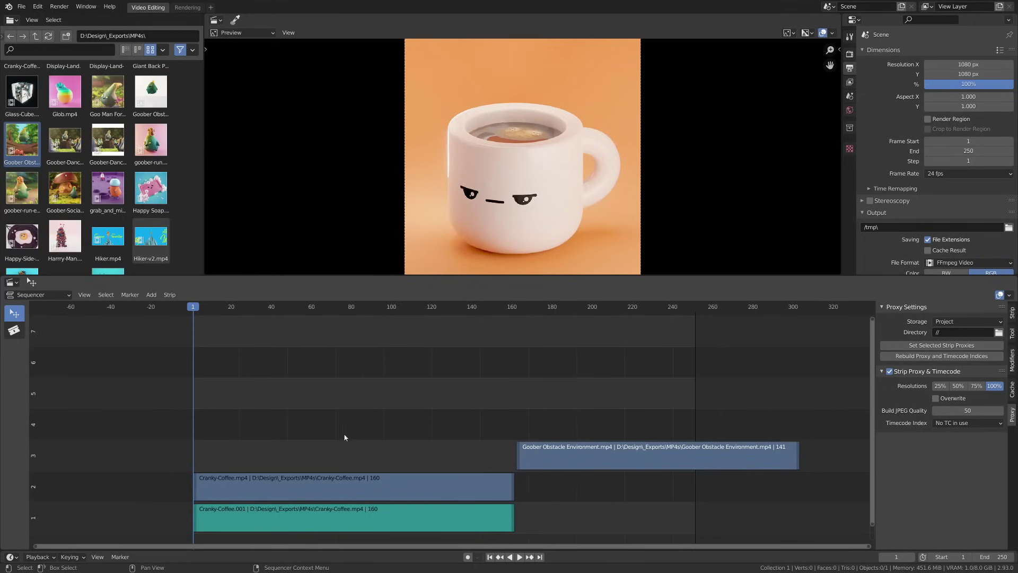
{"action": "left_click", "coordinate": [154, 296]}
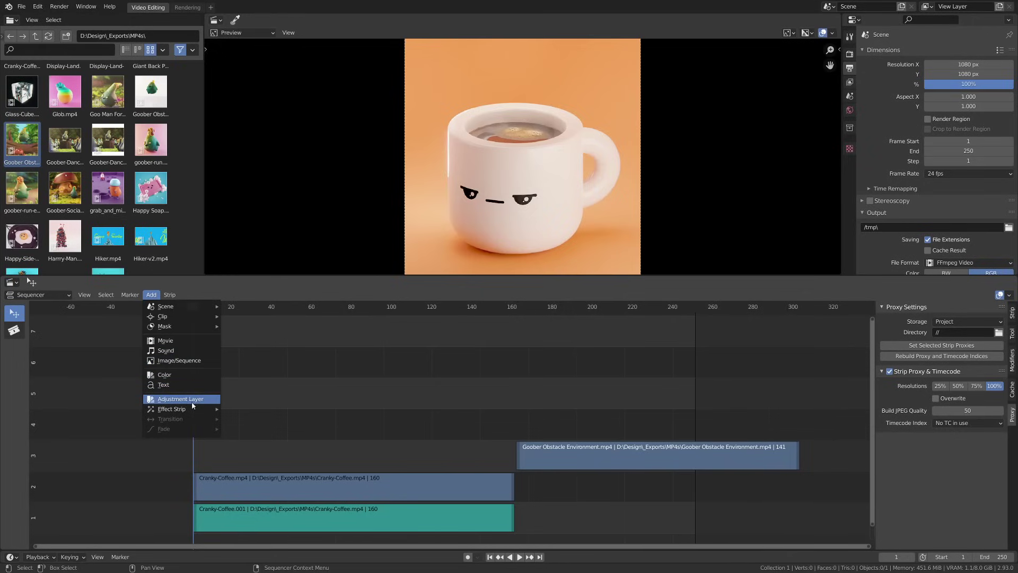
{"action": "mouse_move", "coordinate": [192, 411]}
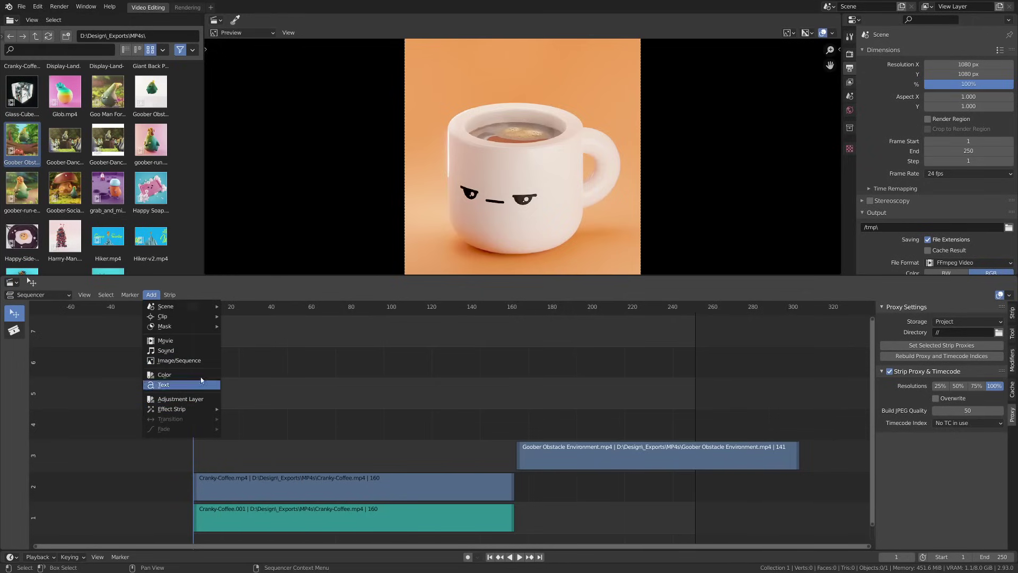
- Examine the Cranky-Coffee.mp4 strip's blend, transform and crop settings
{"action": "left_click", "coordinate": [278, 482]}
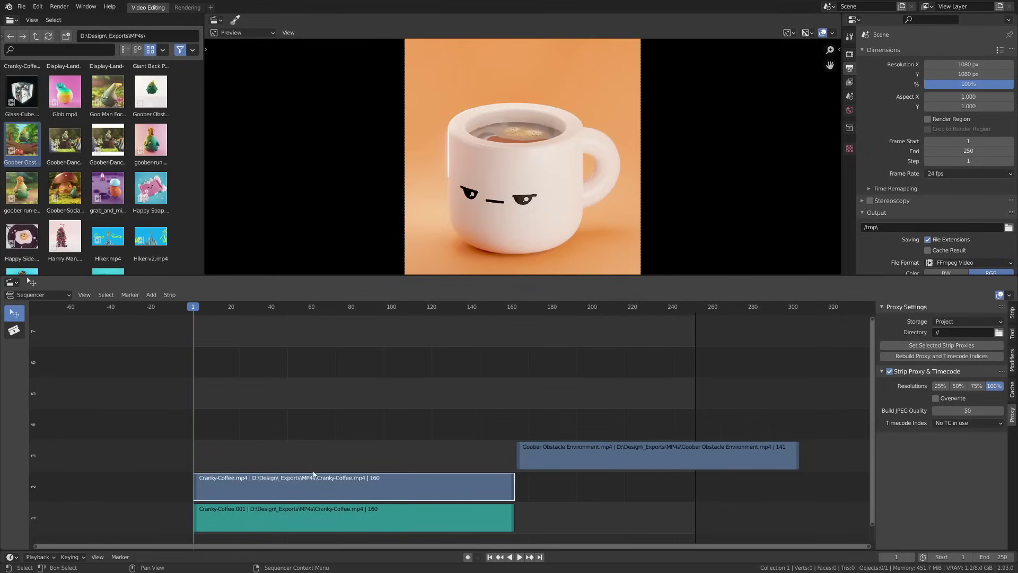
{"action": "left_click", "coordinate": [1012, 315]}
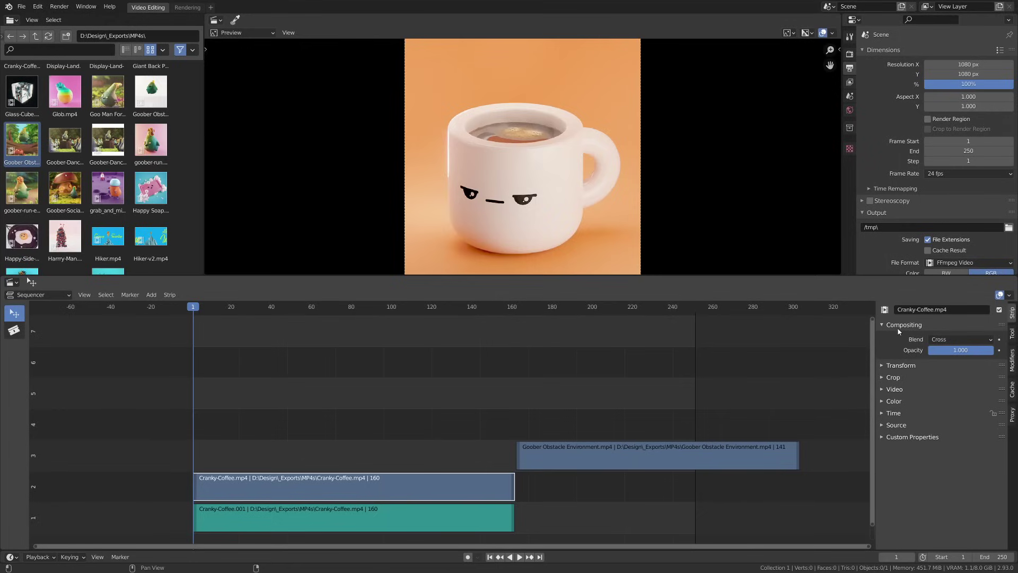
{"action": "left_click", "coordinate": [883, 366]}
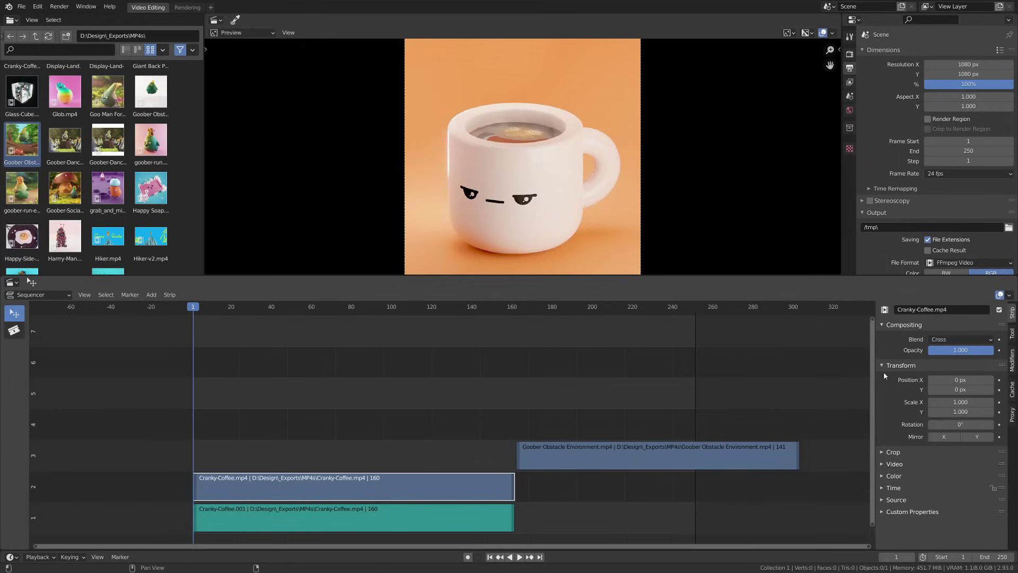
{"action": "left_click", "coordinate": [882, 452]}
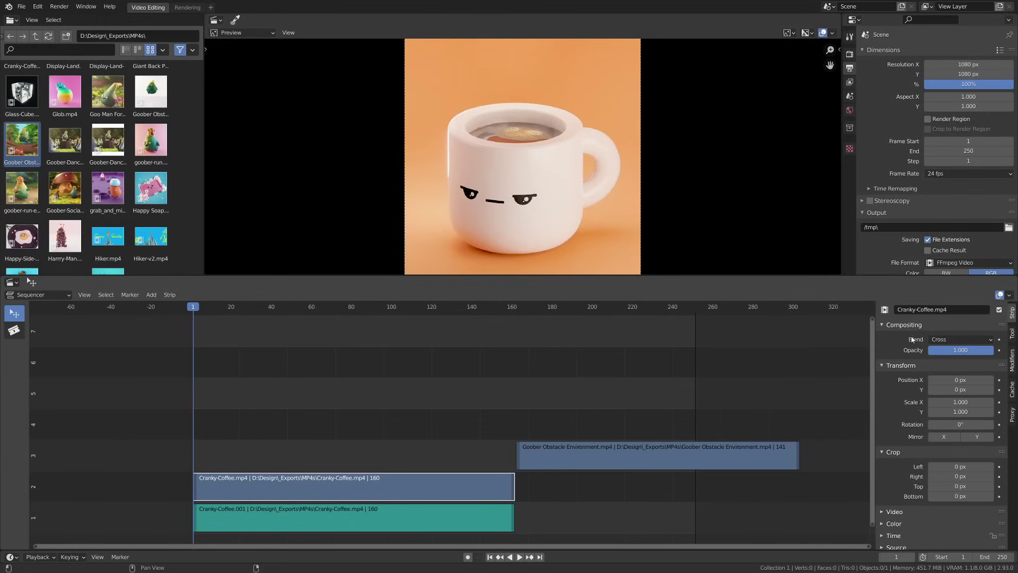
{"action": "left_click", "coordinate": [948, 342]}
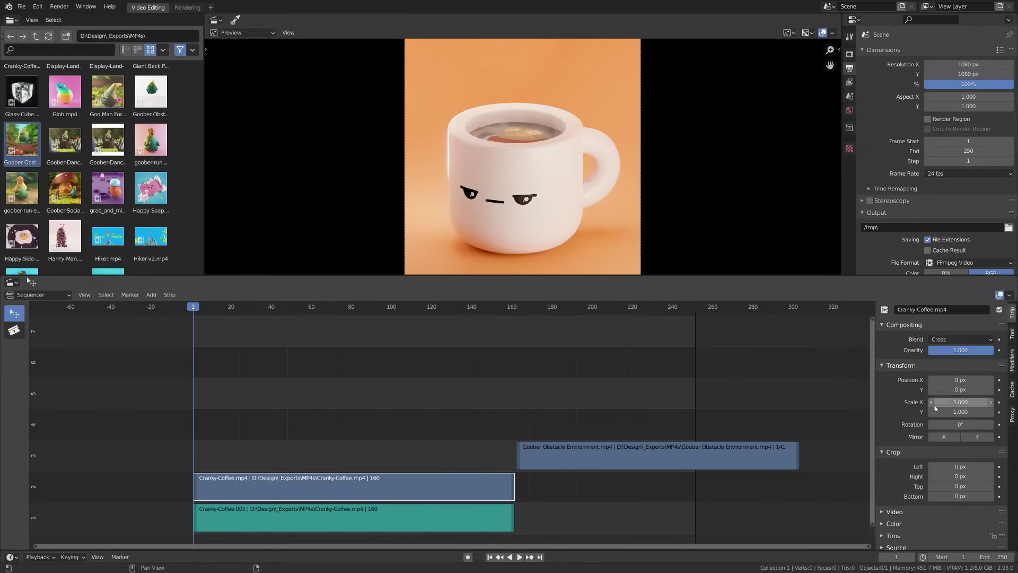
- Try shifting the Cranky-Coffee.mp4 strip horizontally to about -283 px and cropping its left side, and revert both changes
{"action": "left_click_drag", "start_coordinate": [957, 380], "coordinate": [891, 380]}
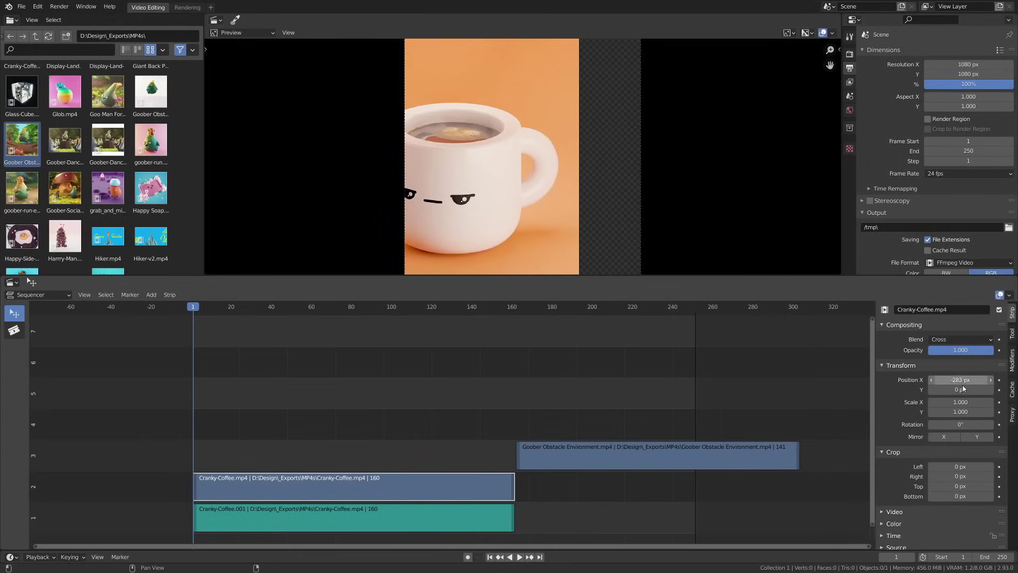
{"action": "key", "text": "BackSpace"}
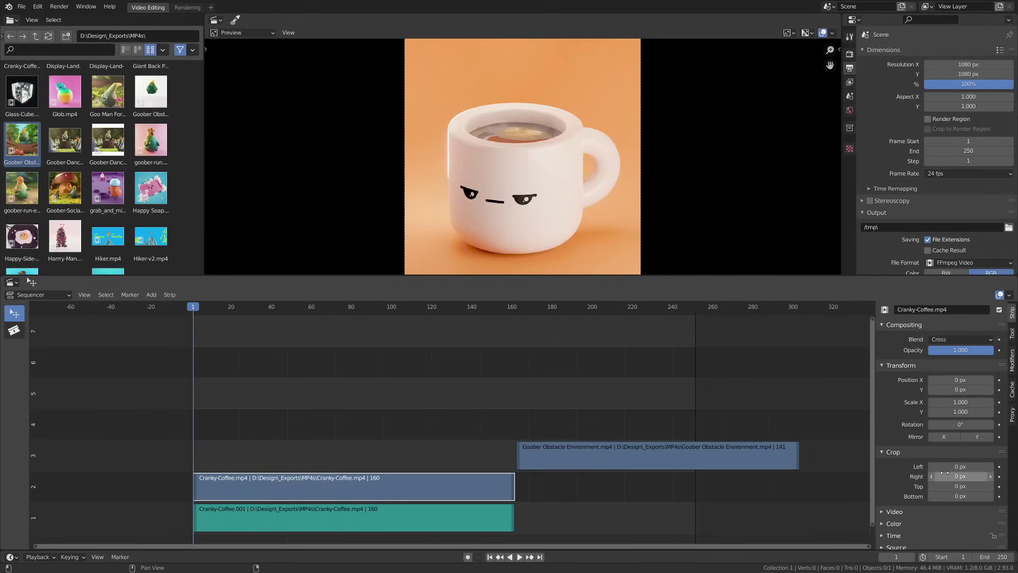
{"action": "left_click_drag", "start_coordinate": [954, 466], "coordinate": [879, 435]}
{"action": "key", "text": "ctrl+z"}
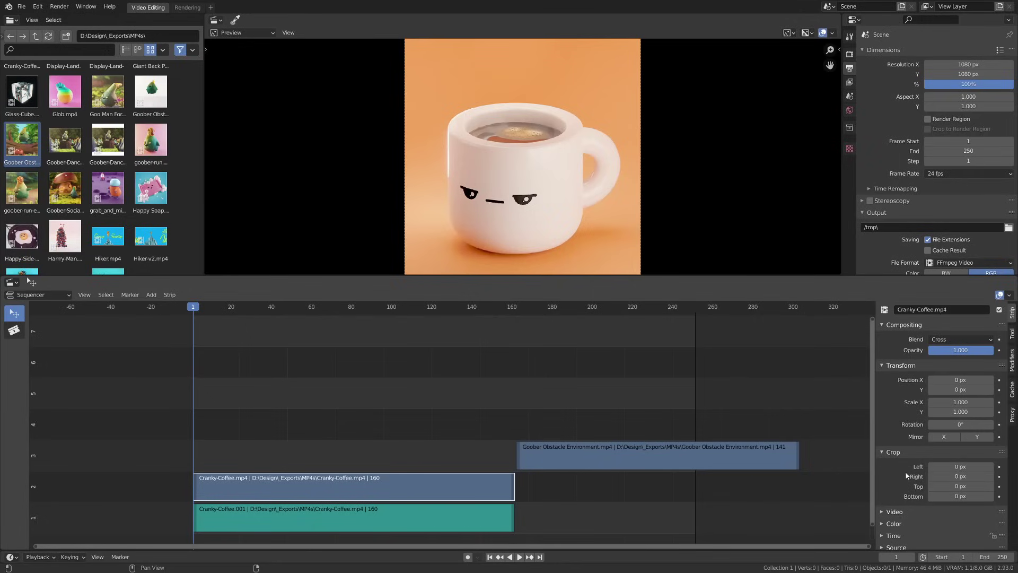
- Try keyframing the Cranky-Coffee.mp4 strip's horizontal position at frame 1, and undo it
{"action": "left_click", "coordinate": [1000, 381]}
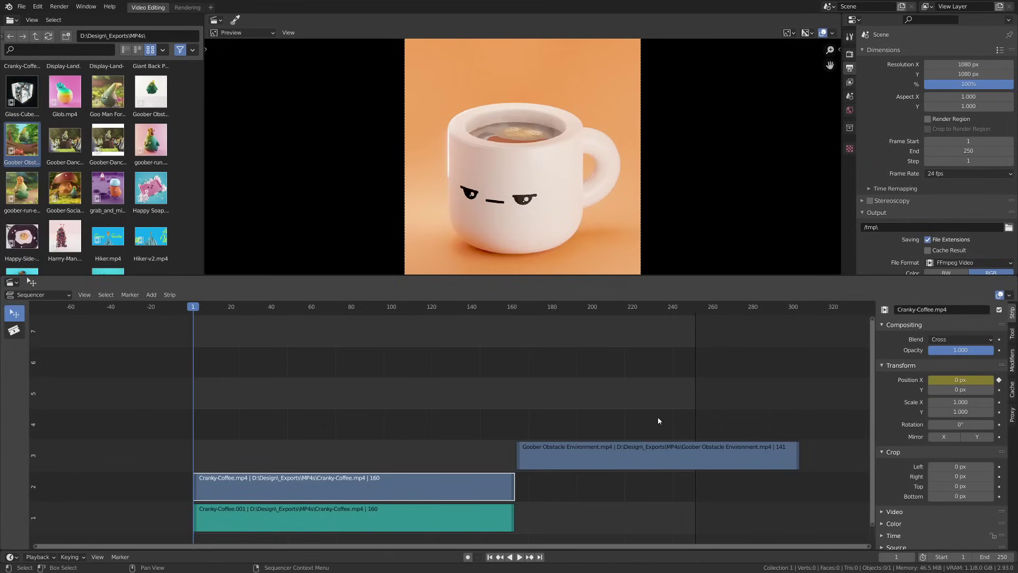
{"action": "key", "text": "ctrl+z"}
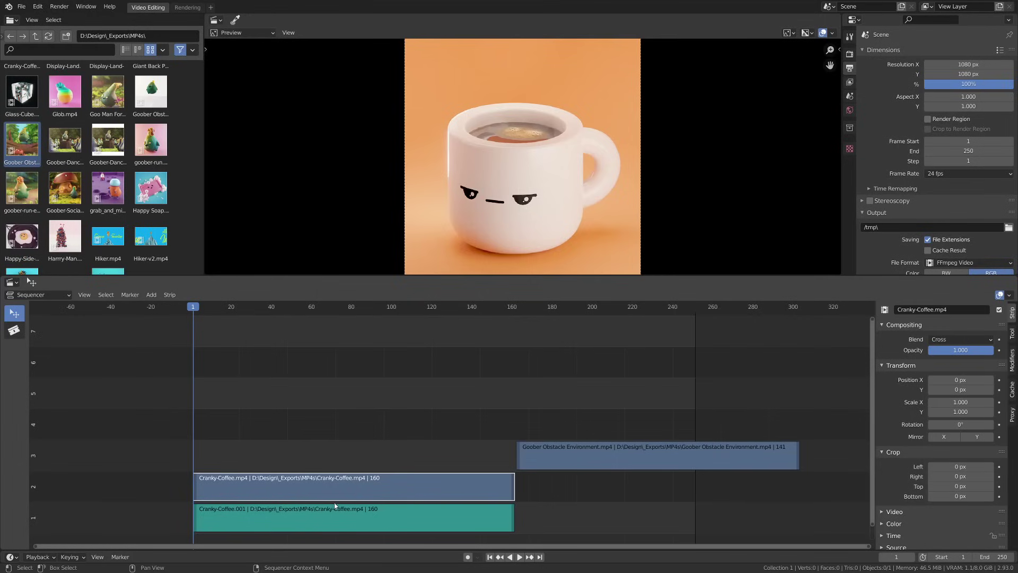
- Show the sound settings of the Cranky-Coffee.001 audio strip
{"action": "left_click", "coordinate": [288, 514]}
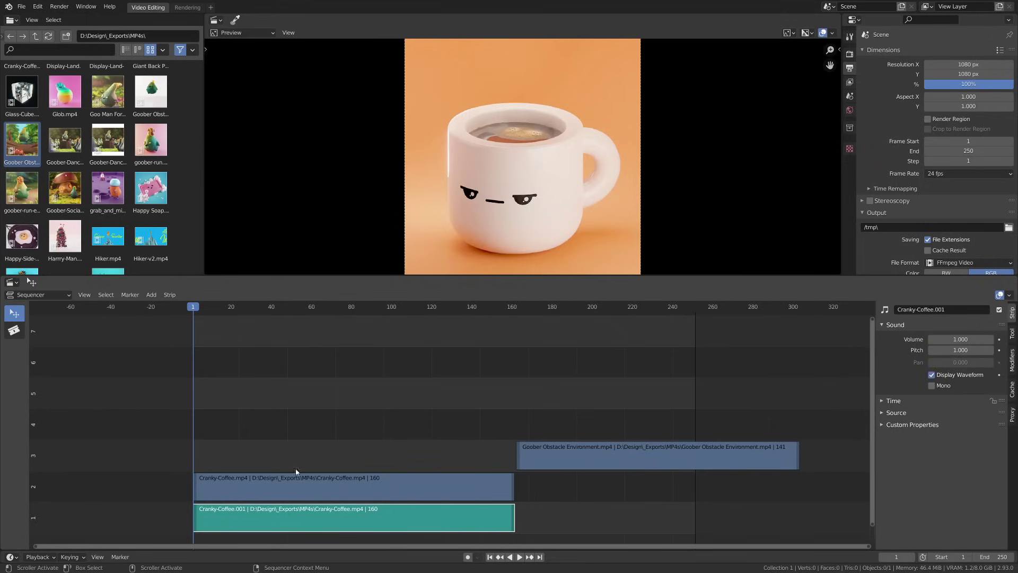
- Play the sequence from frame 1 to check the coffee clip with its audio, and return to the start frame
{"action": "key", "text": "space"}
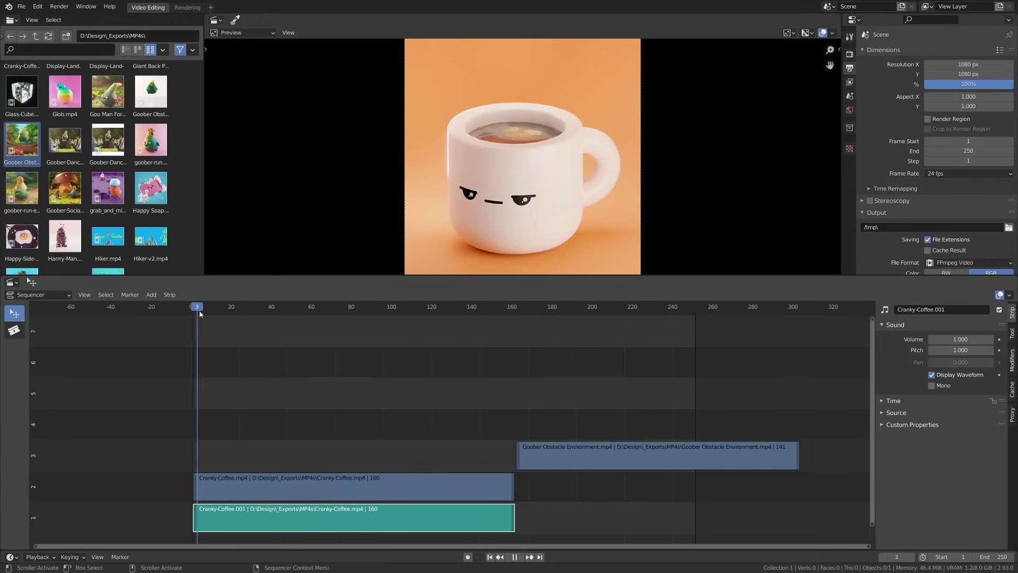
{"action": "key", "text": "space"}
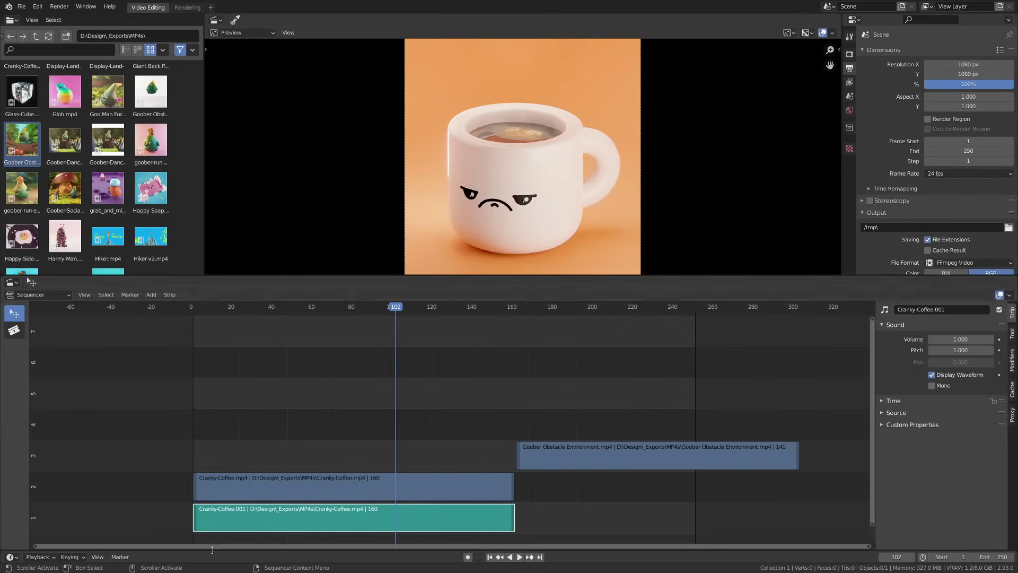
{"action": "key", "text": "shift+Left"}
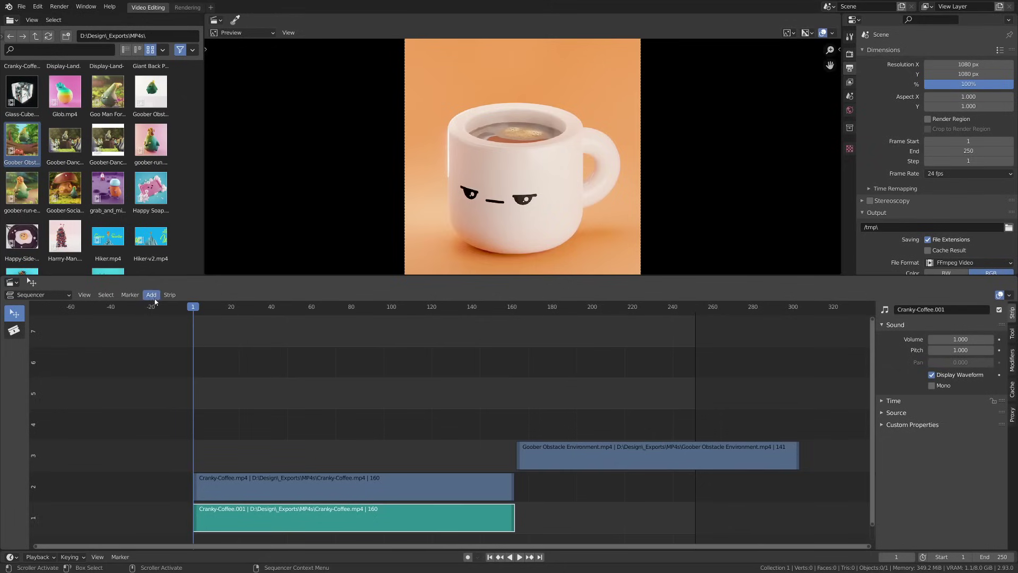
- Try adding a color strip at frame 1 in channel 3 with its black lightened to grey, and delete the strip
{"action": "left_click", "coordinate": [170, 295]}
{"action": "mouse_move", "coordinate": [151, 295]}
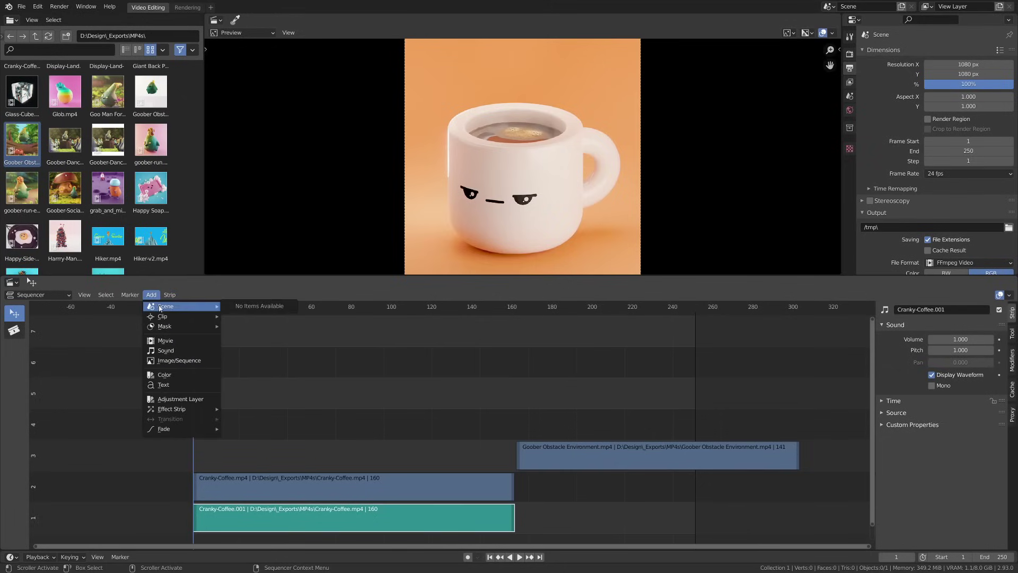
{"action": "left_click", "coordinate": [180, 375]}
{"action": "left_click", "coordinate": [217, 455]}
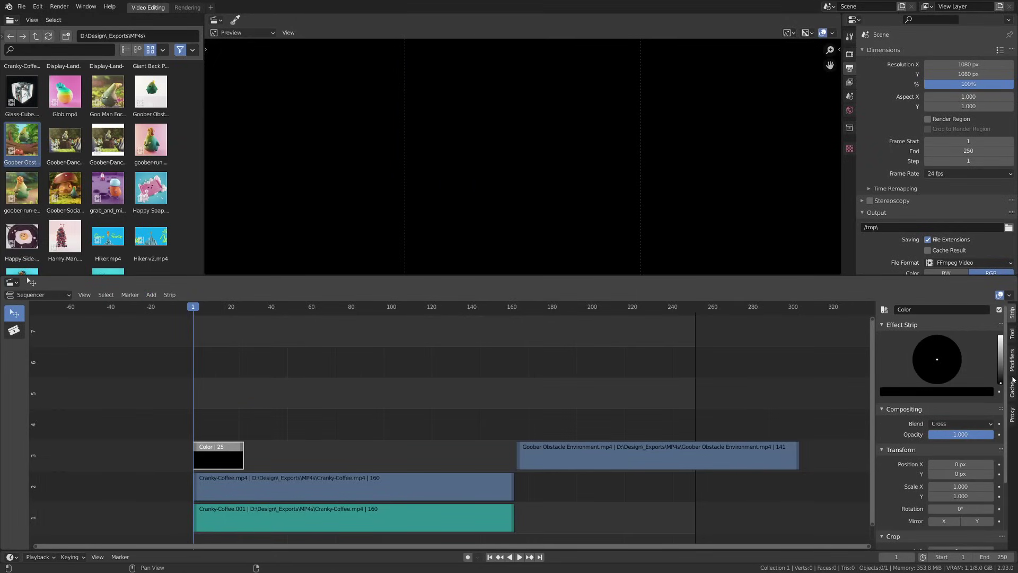
{"action": "left_click_drag", "start_coordinate": [1003, 365], "coordinate": [1001, 350]}
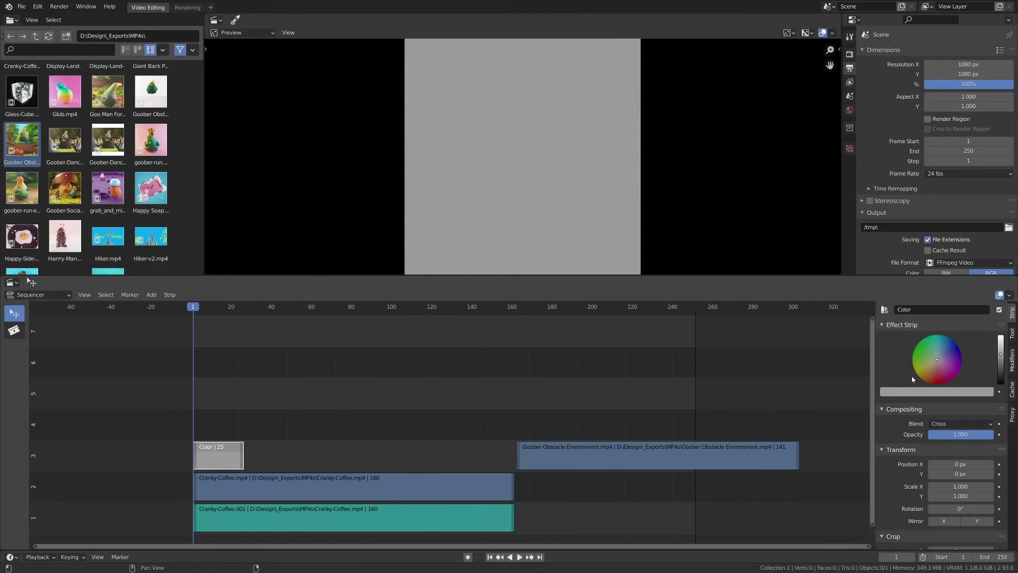
{"action": "left_click", "coordinate": [944, 354]}
{"action": "key", "text": "Delete"}
- Try adding a text strip at frame 1 above the coffee clip, and examine its style, layout and compositing settings
{"action": "left_click", "coordinate": [152, 295]}
{"action": "left_click", "coordinate": [172, 389]}
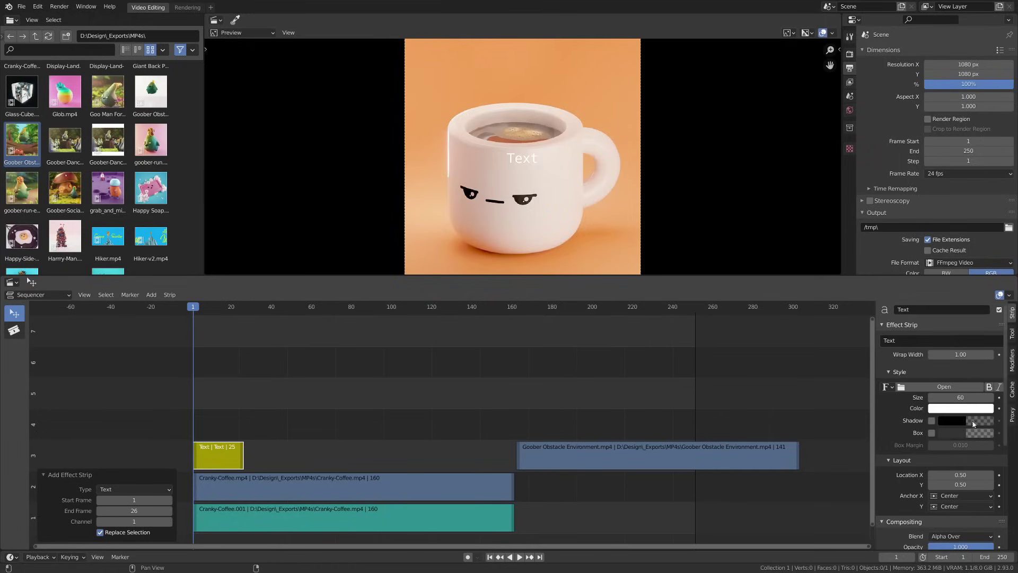
{"action": "scroll", "coordinate": [966, 379], "scroll_direction": "down", "scroll_amount": 3}
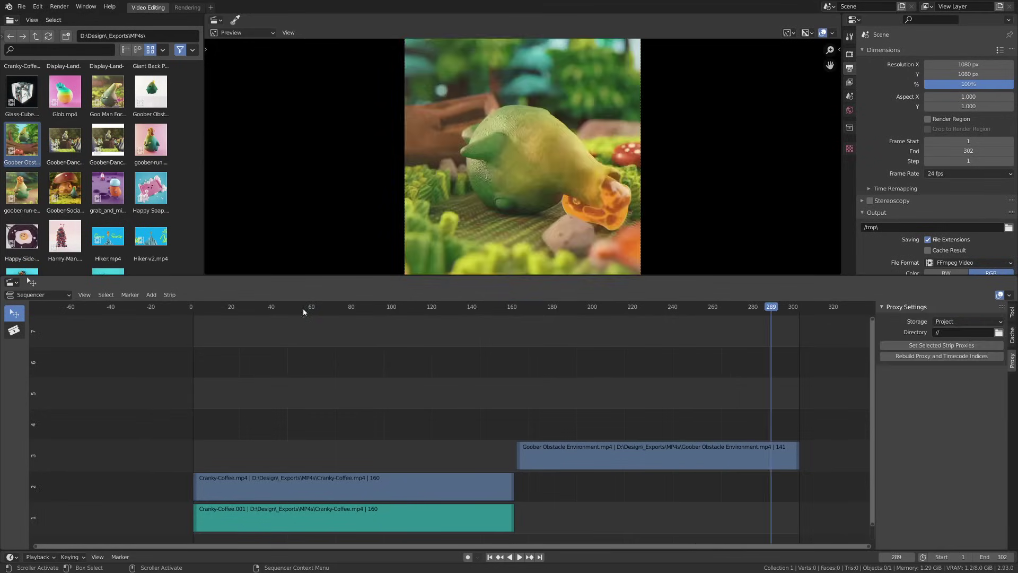
- Try adding a Curves modifier to the Cranky-Coffee.mp4 strip with the playhead at frame 60
{"action": "mouse_move", "coordinate": [303, 308]}
{"action": "left_mouse_down"}
{"action": "mouse_move", "coordinate": [333, 314]}
{"action": "mouse_move", "coordinate": [311, 323]}
{"action": "left_mouse_up"}
{"action": "left_click", "coordinate": [345, 486]}
{"action": "left_click", "coordinate": [1012, 362]}
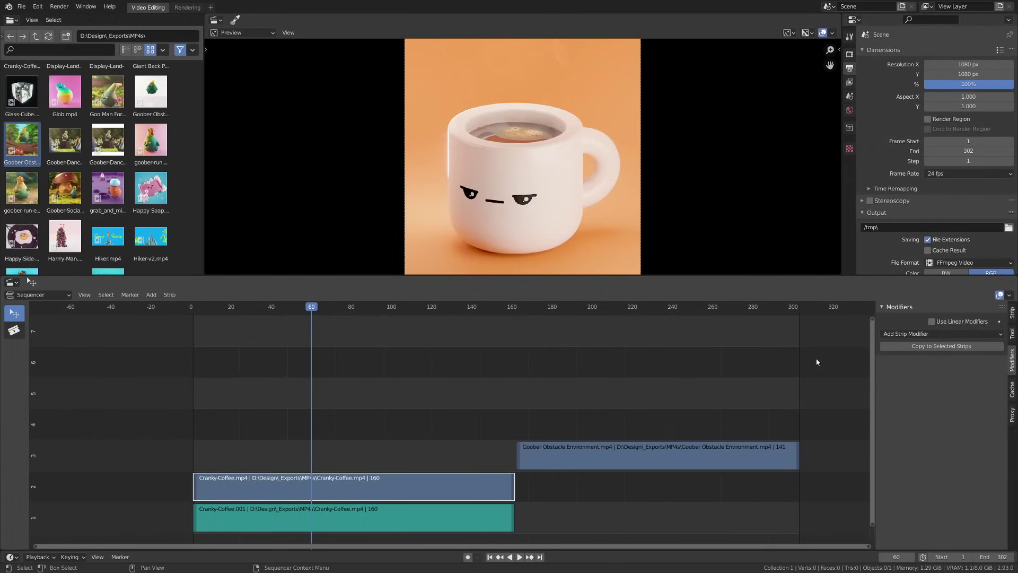
{"action": "left_click", "coordinate": [908, 335]}
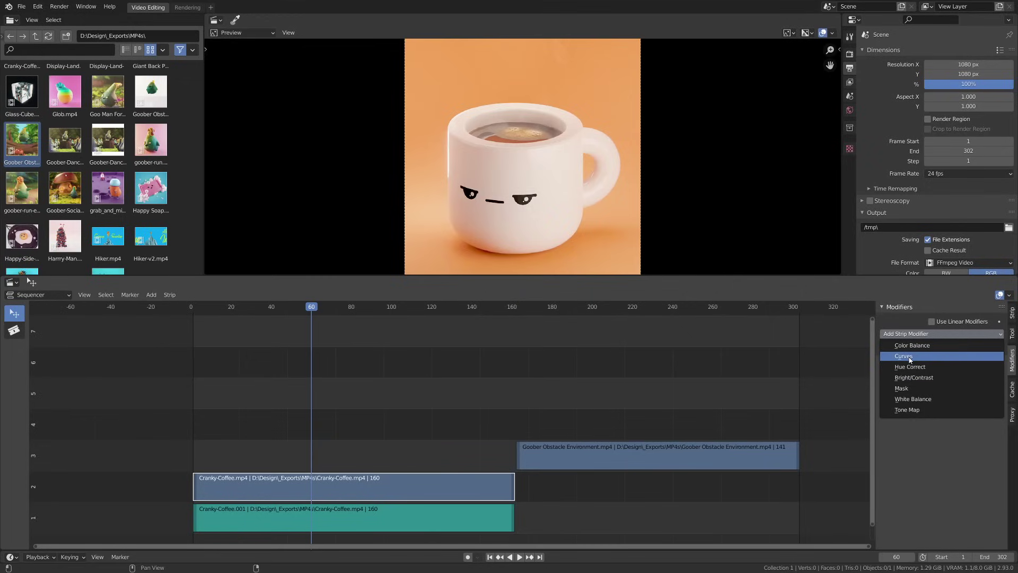
{"action": "left_click", "coordinate": [910, 360]}
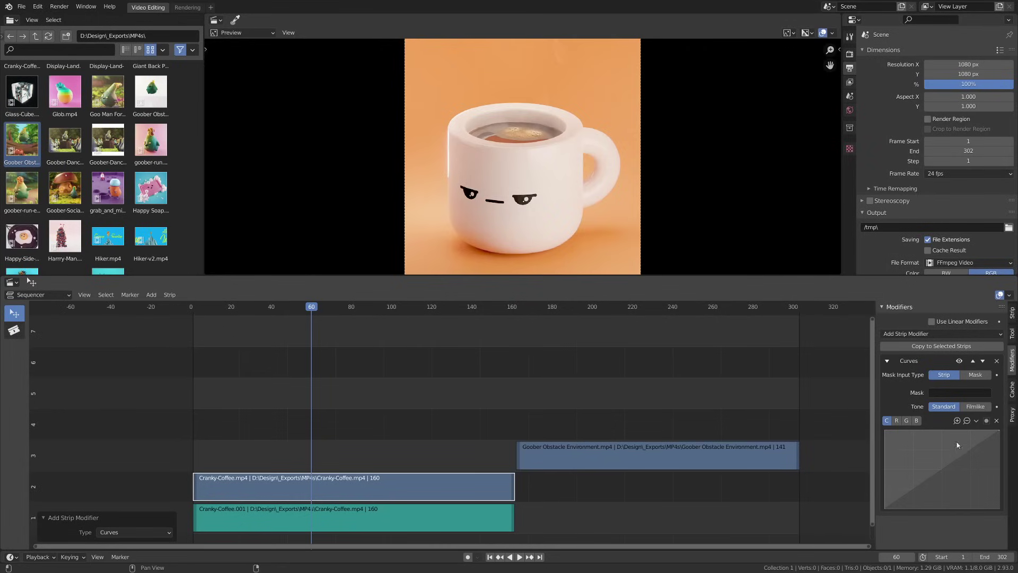
- Try shaping the combined curve into an S with points near 0.29, 0.16 and 0.75, 0.78, and undo both points
{"action": "left_click_drag", "start_coordinate": [914, 489], "coordinate": [917, 496]}
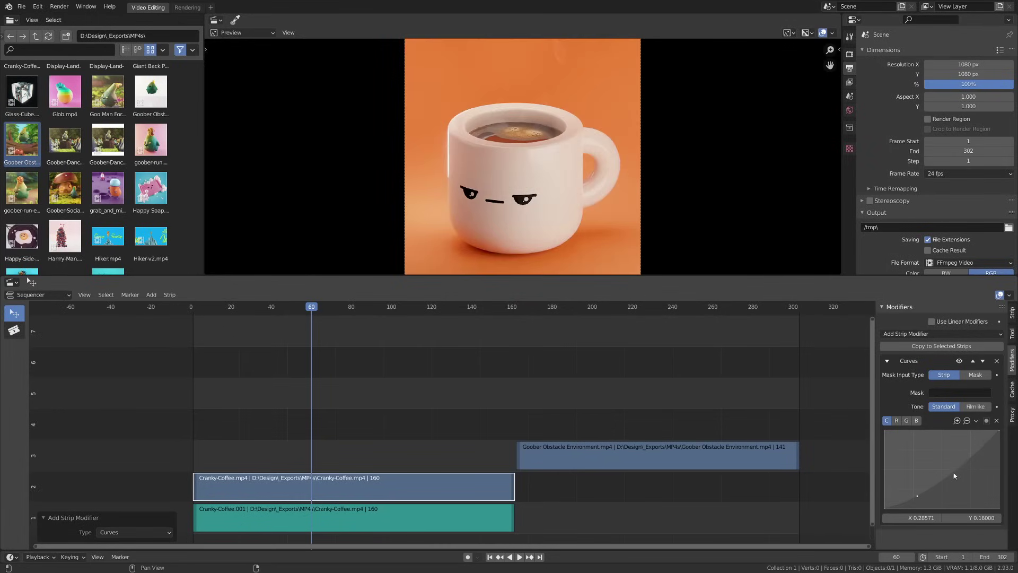
{"action": "left_click_drag", "start_coordinate": [970, 454], "coordinate": [971, 449]}
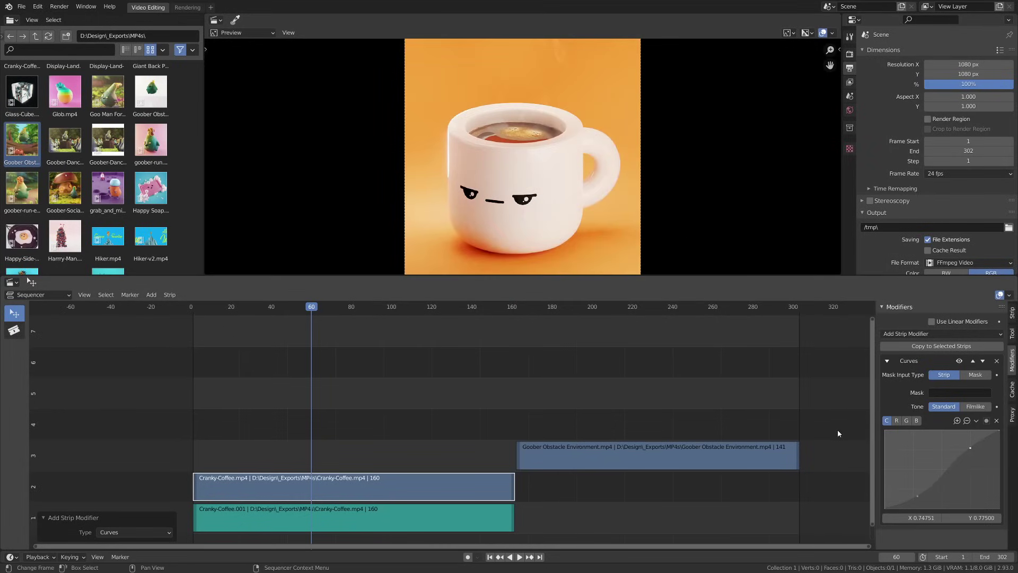
{"action": "key", "text": "ctrl+z"}
{"action": "key", "text": "ctrl+z"}
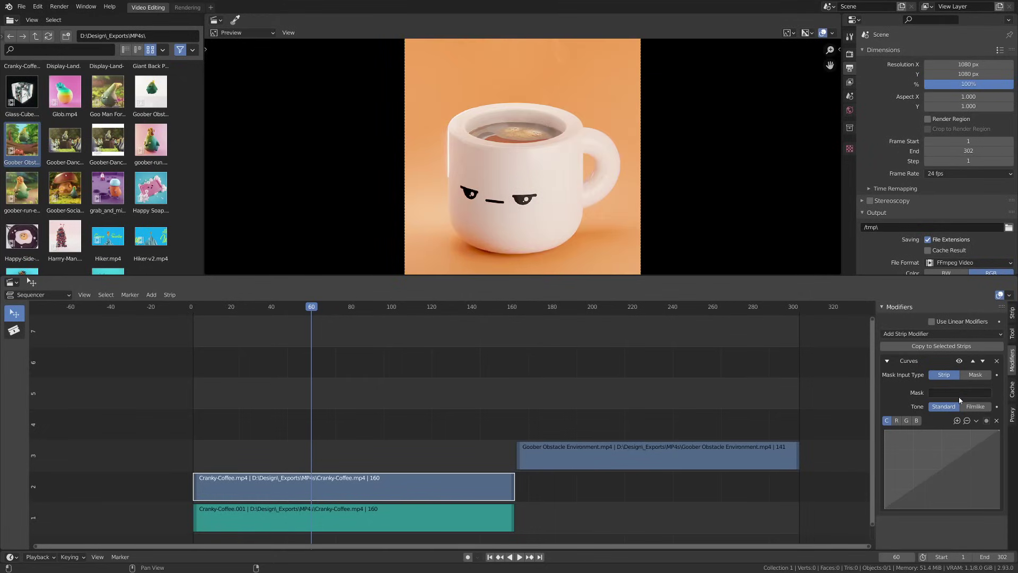
- Try lowering the red channel's shadows to about 0.29, 0.14, undo it, and remove the Curves modifier
{"action": "left_click", "coordinate": [897, 420]}
{"action": "left_click_drag", "start_coordinate": [920, 491], "coordinate": [918, 497]}
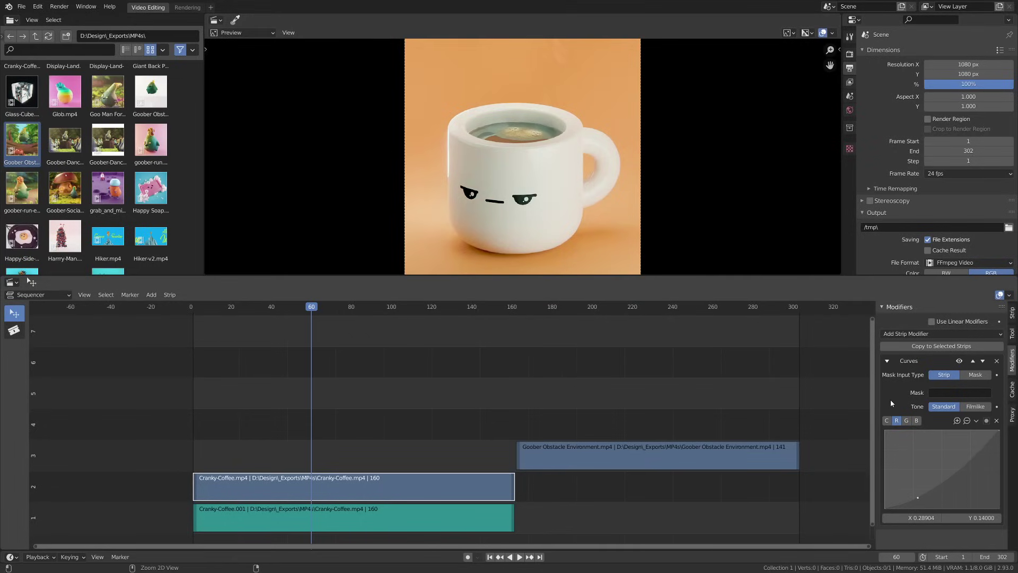
{"action": "key", "text": "ctrl+z"}
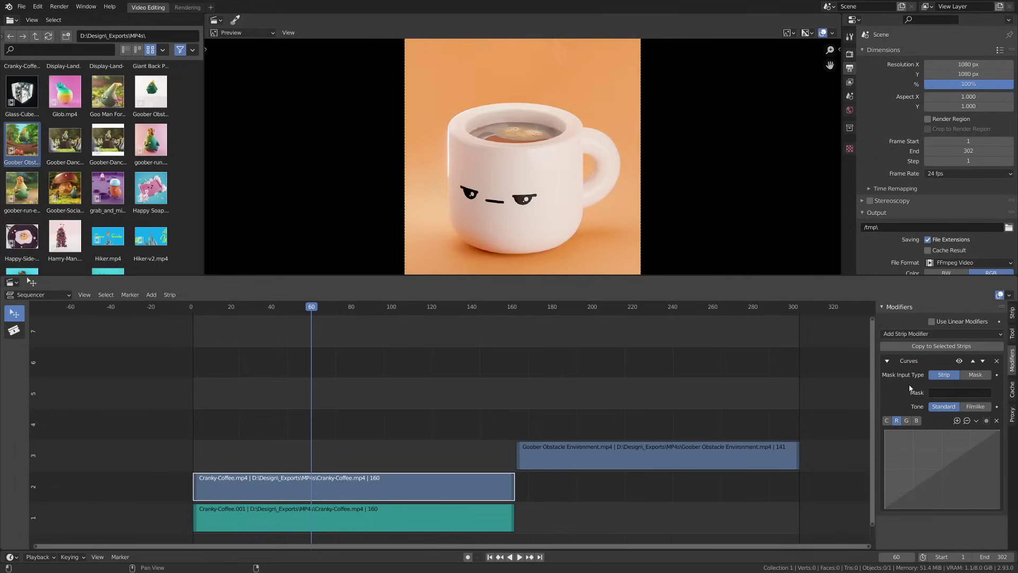
{"action": "left_click", "coordinate": [997, 360]}
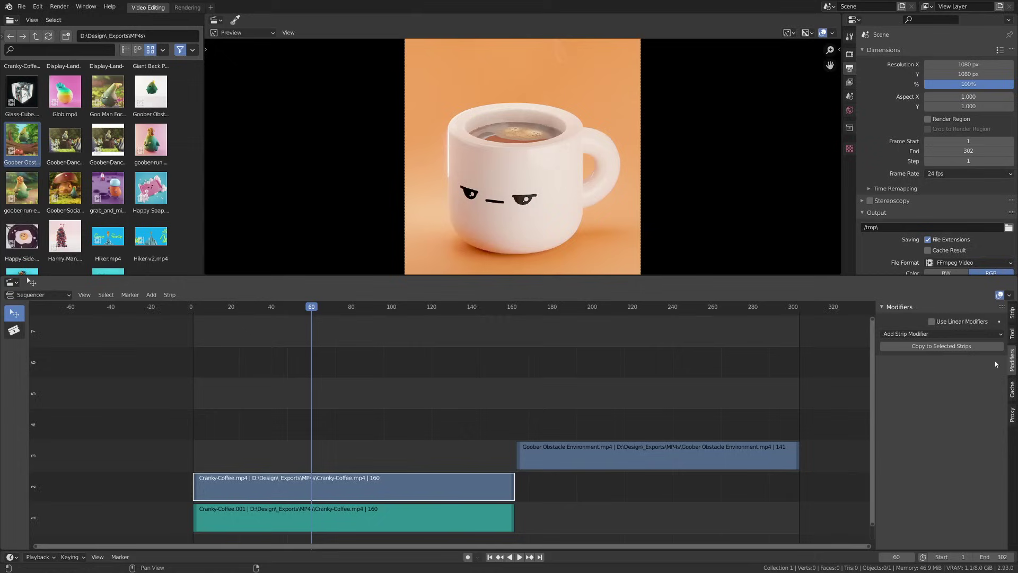
- Try adding a Color Balance modifier to the Cranky-Coffee.mp4 strip, and examine its lift, gamma and gain controls
{"action": "left_click", "coordinate": [973, 335]}
{"action": "left_click", "coordinate": [962, 346]}
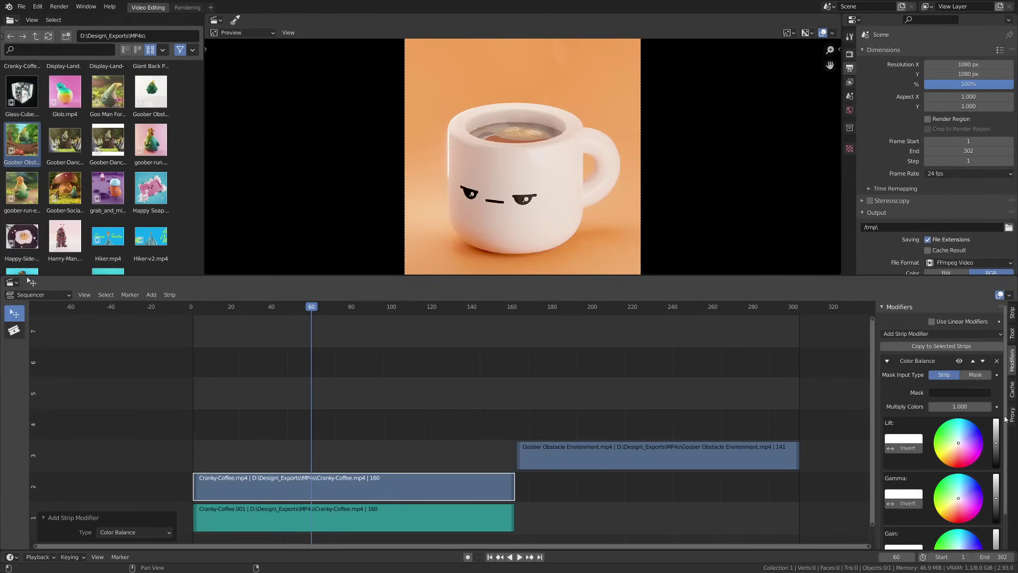
{"action": "scroll", "coordinate": [1006, 420], "scroll_direction": "down", "scroll_amount": 2}
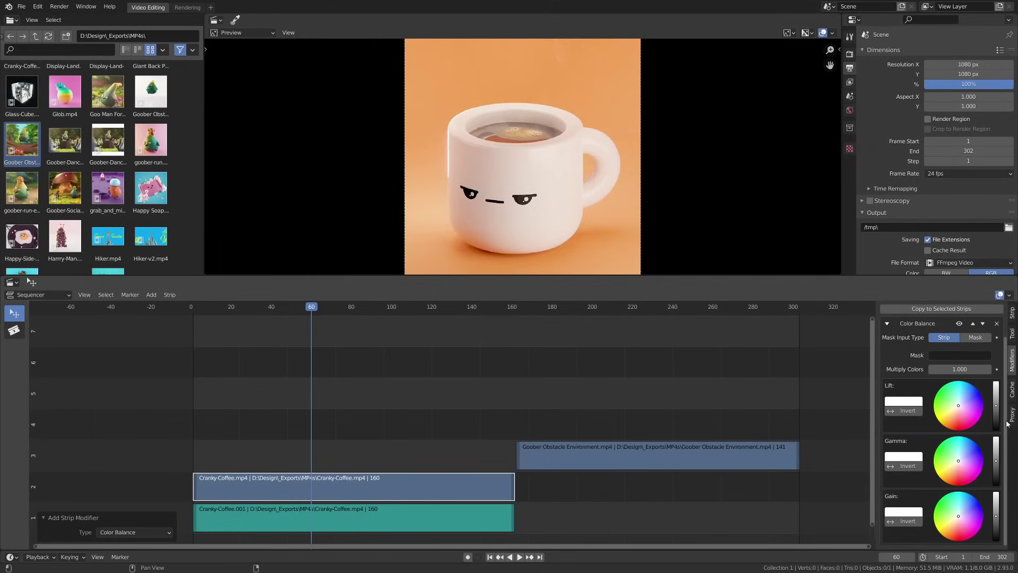
{"action": "scroll", "coordinate": [936, 398], "scroll_direction": "up", "scroll_amount": 3}
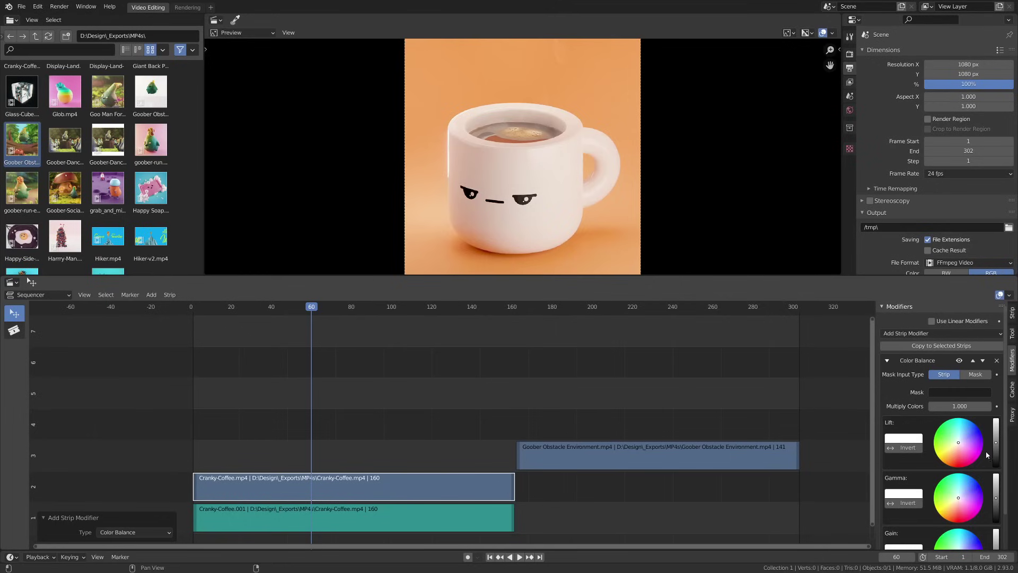
- Split the preview area into two side-by-side previews and show the luma waveform in one of them
{"action": "left_click_drag", "start_coordinate": [840, 274], "coordinate": [509, 275]}
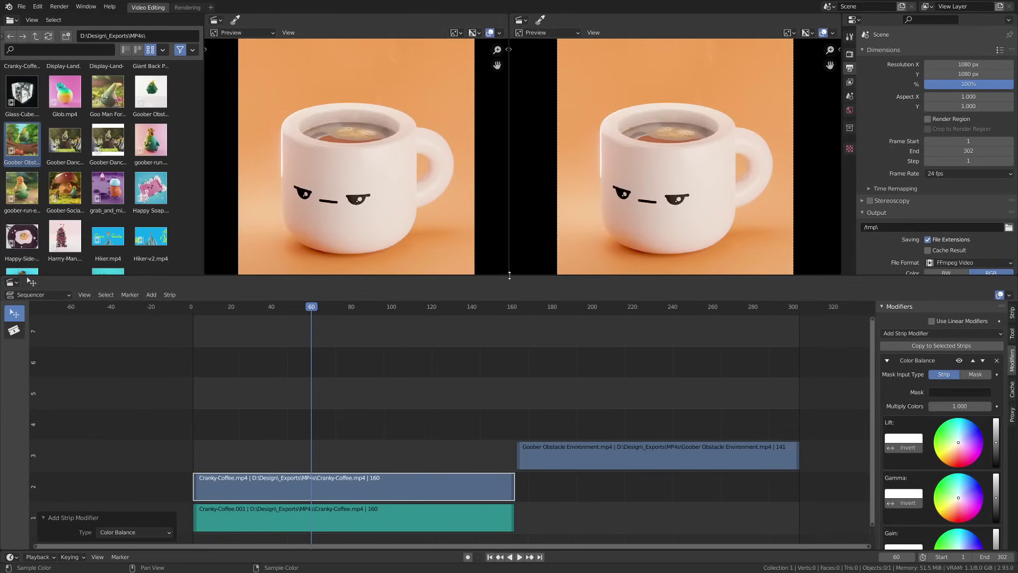
{"action": "left_click", "coordinate": [457, 33]}
{"action": "left_click", "coordinate": [457, 34]}
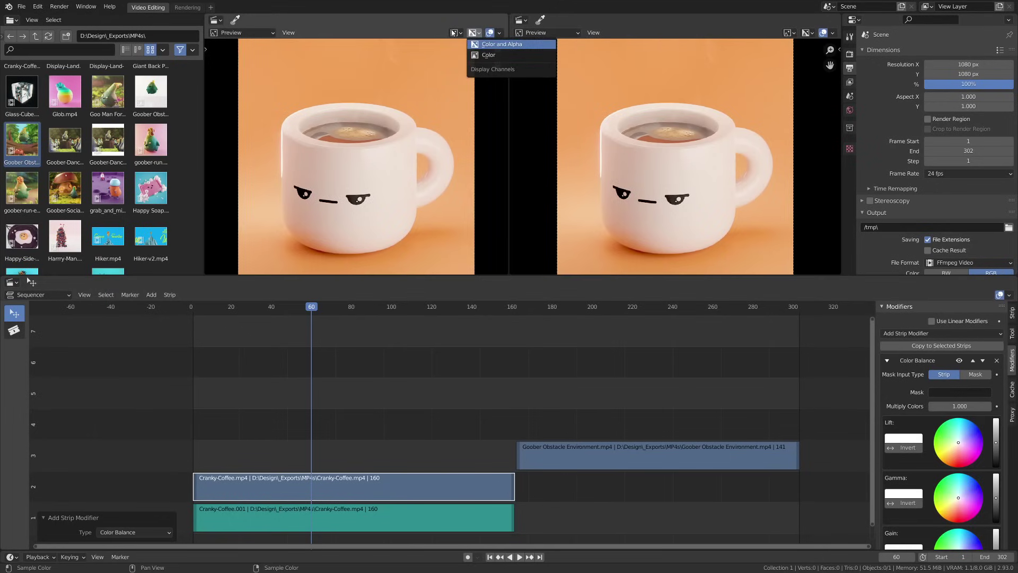
{"action": "left_click", "coordinate": [457, 34]}
{"action": "left_click", "coordinate": [462, 55]}
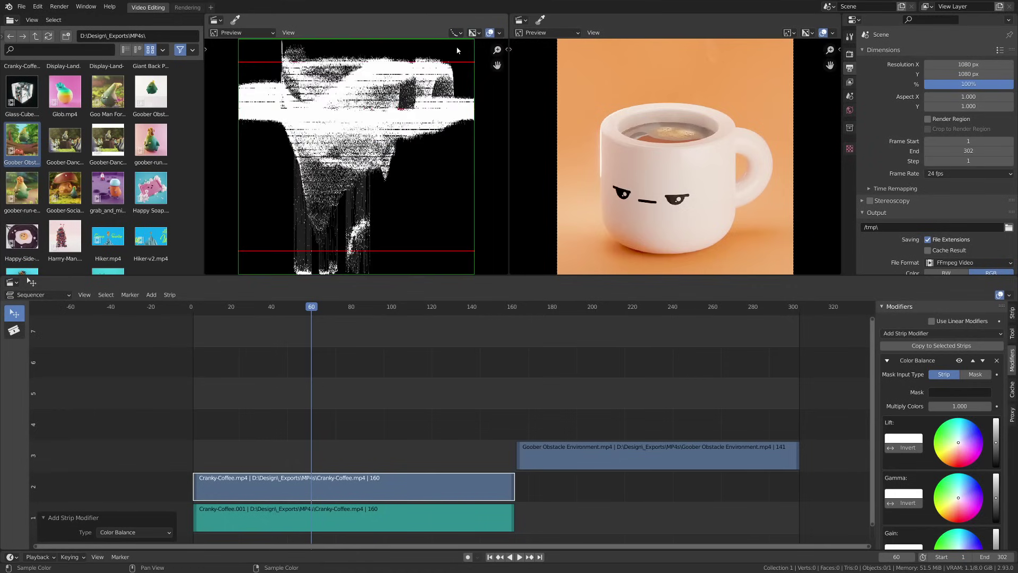
- Switch the scope preview to the chroma vectorscope and on to the histogram, and undo the Color Balance modifier
{"action": "left_click", "coordinate": [458, 33]}
{"action": "left_click", "coordinate": [469, 66]}
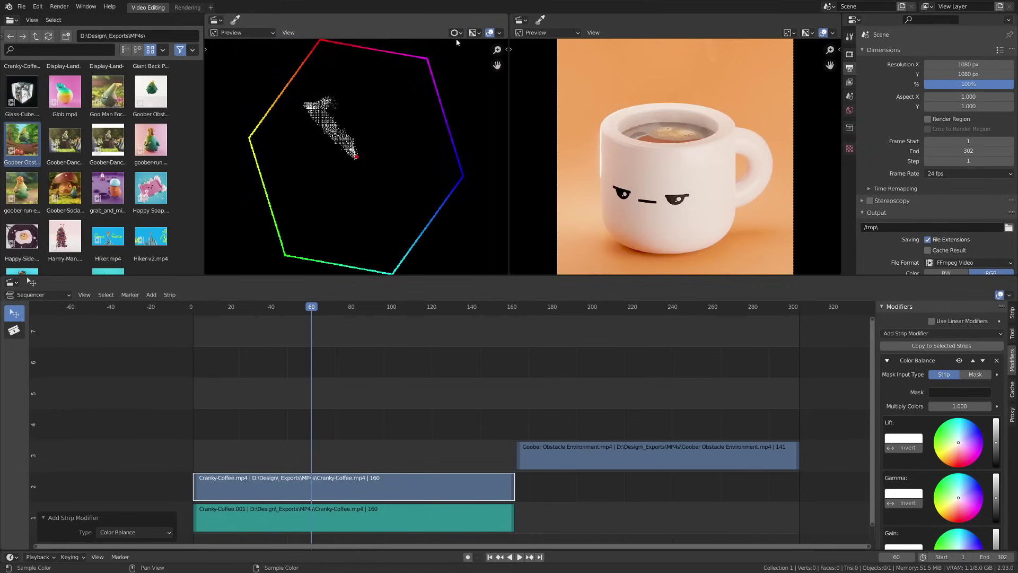
{"action": "left_click", "coordinate": [456, 34]}
{"action": "left_click", "coordinate": [469, 76]}
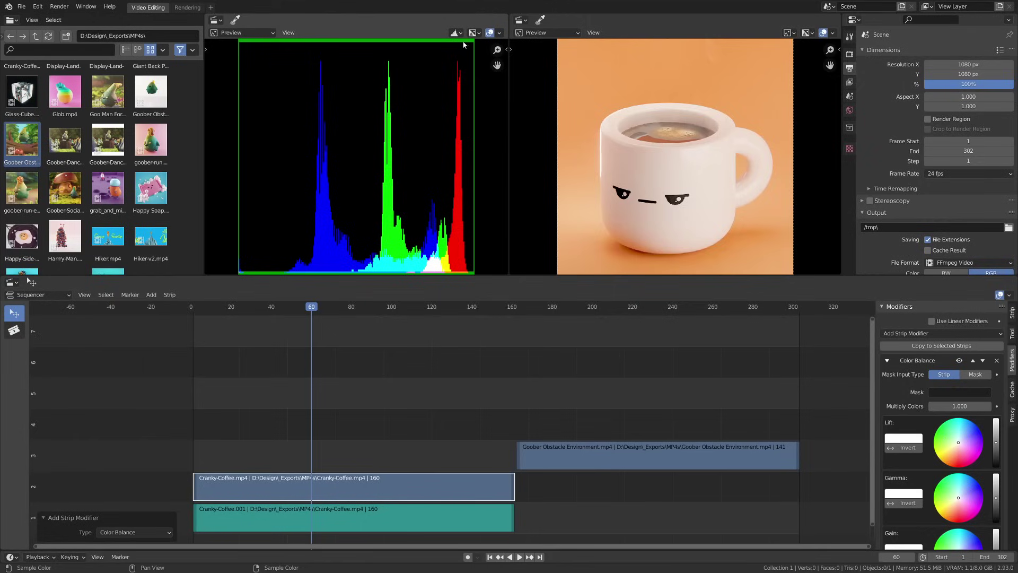
{"action": "key", "text": "ctrl+z"}
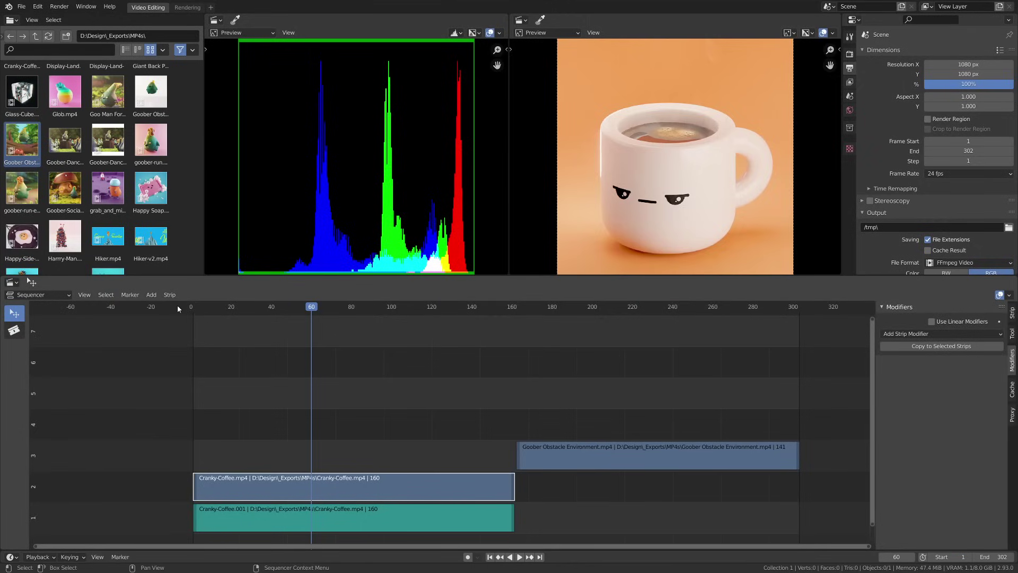
- Add an adjustment layer strip in channel 4 that spans frames 1 to 302 above both clips
{"action": "left_click", "coordinate": [153, 296]}
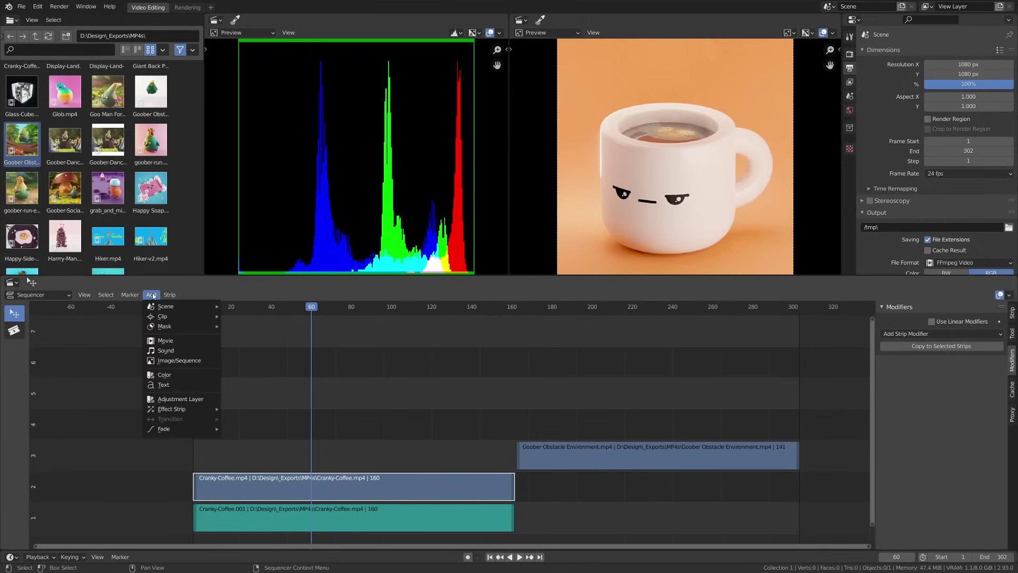
{"action": "left_click", "coordinate": [177, 403]}
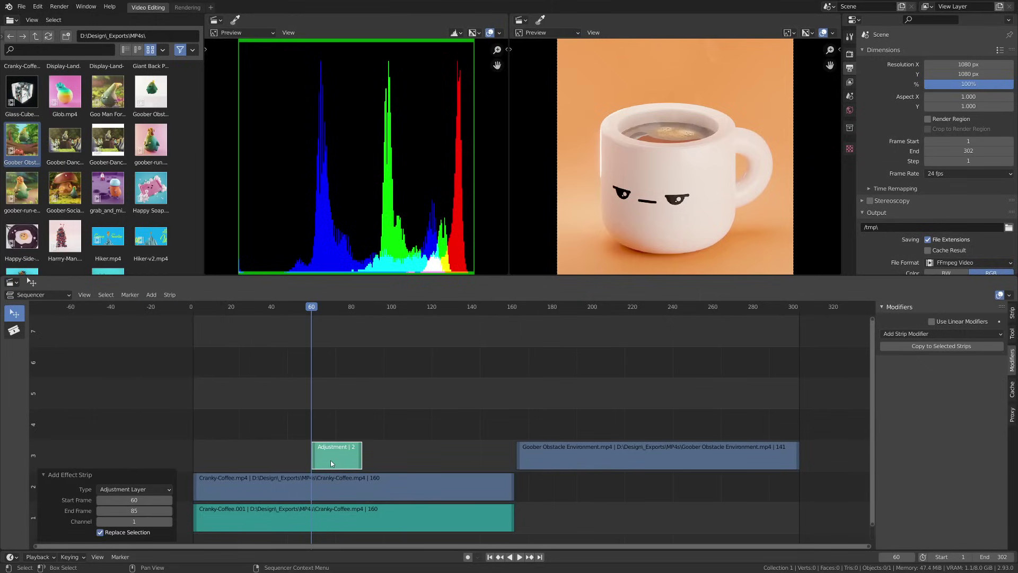
{"action": "left_click_drag", "start_coordinate": [330, 460], "coordinate": [210, 401]}
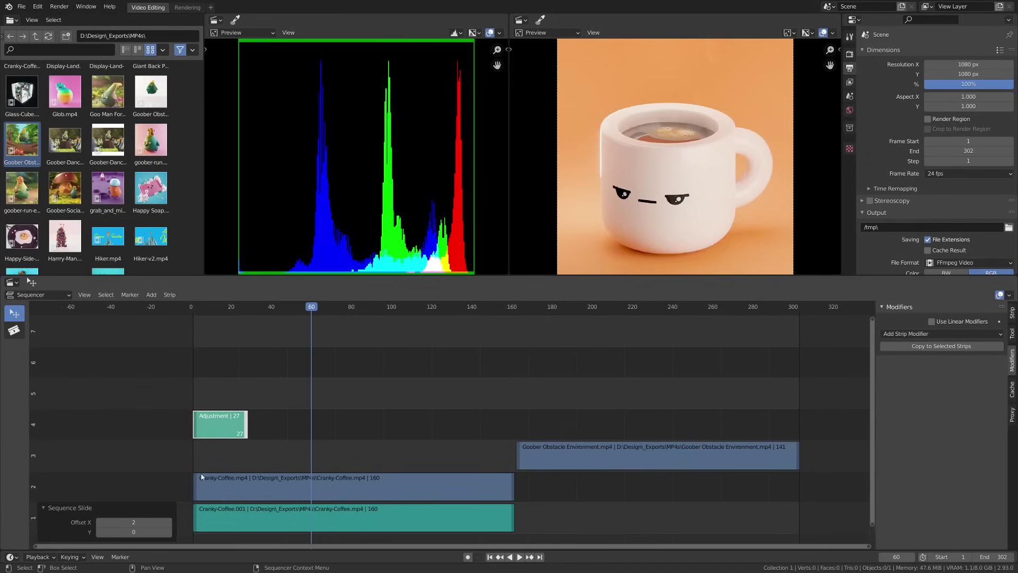
{"action": "left_click_drag", "start_coordinate": [248, 435], "coordinate": [799, 443]}
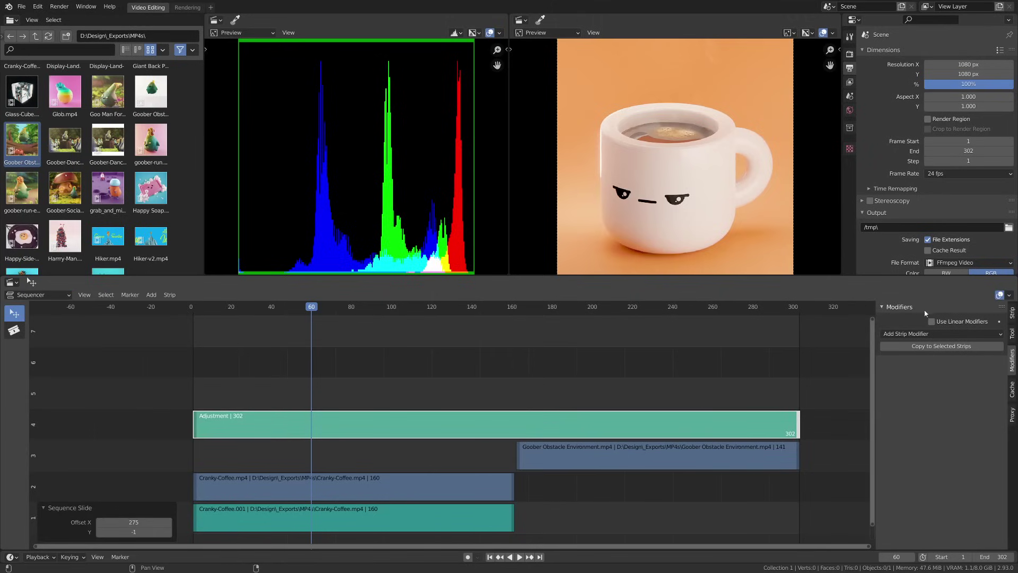
- Add a Curves modifier to the adjustment layer and darken the image with a curve point at about 0.312, 0.035
{"action": "left_click", "coordinate": [926, 333]}
{"action": "left_click", "coordinate": [925, 356]}
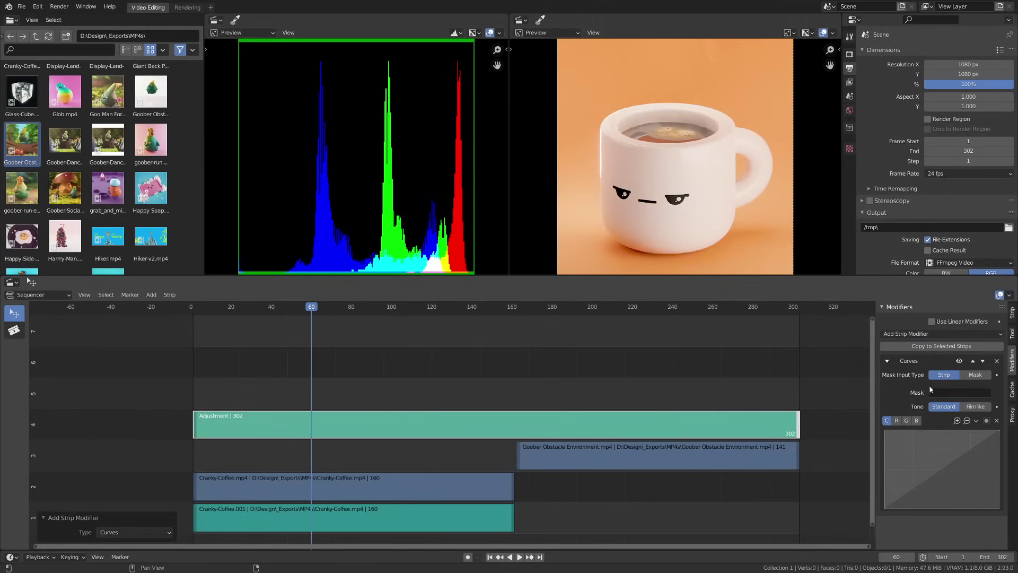
{"action": "left_click_drag", "start_coordinate": [917, 486], "coordinate": [920, 506]}
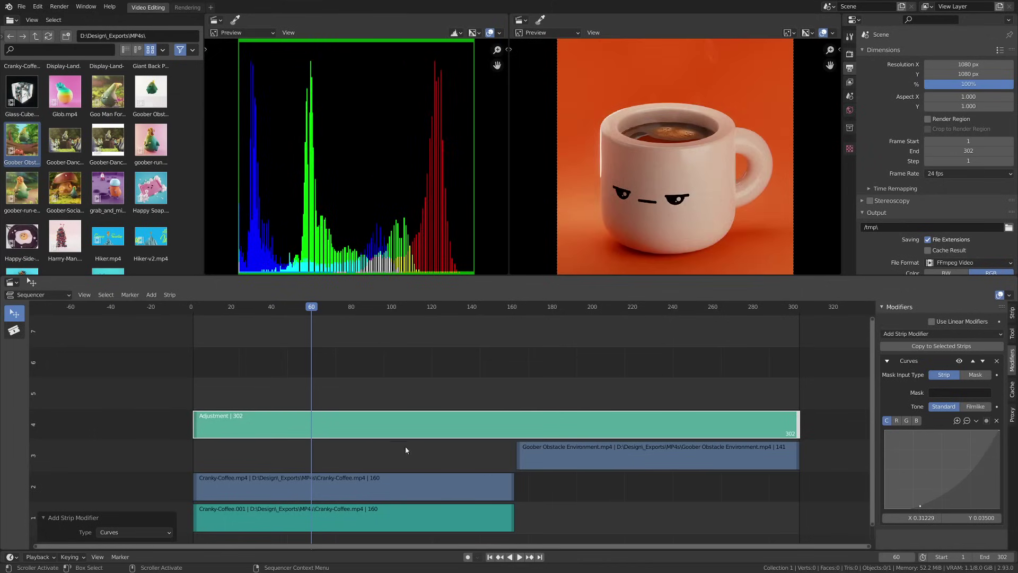
- Mute the adjustment layer strip while previewing frame 193 of the Goober Obstacle Environment clip
{"action": "left_click_drag", "start_coordinate": [323, 309], "coordinate": [569, 357]}
{"action": "key", "text": "space"}
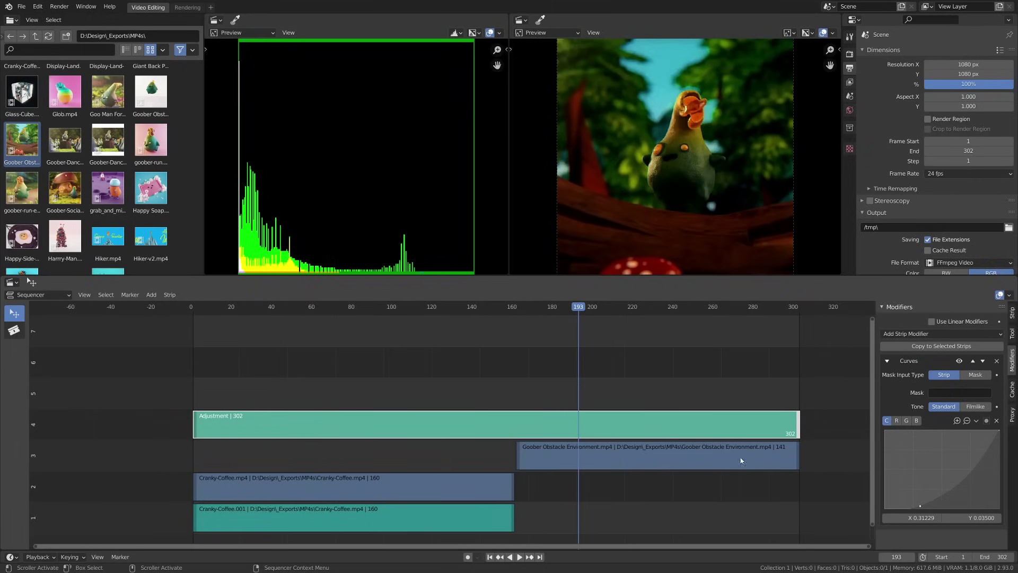
{"action": "right_click", "coordinate": [712, 427]}
{"action": "mouse_move", "coordinate": [711, 429]}
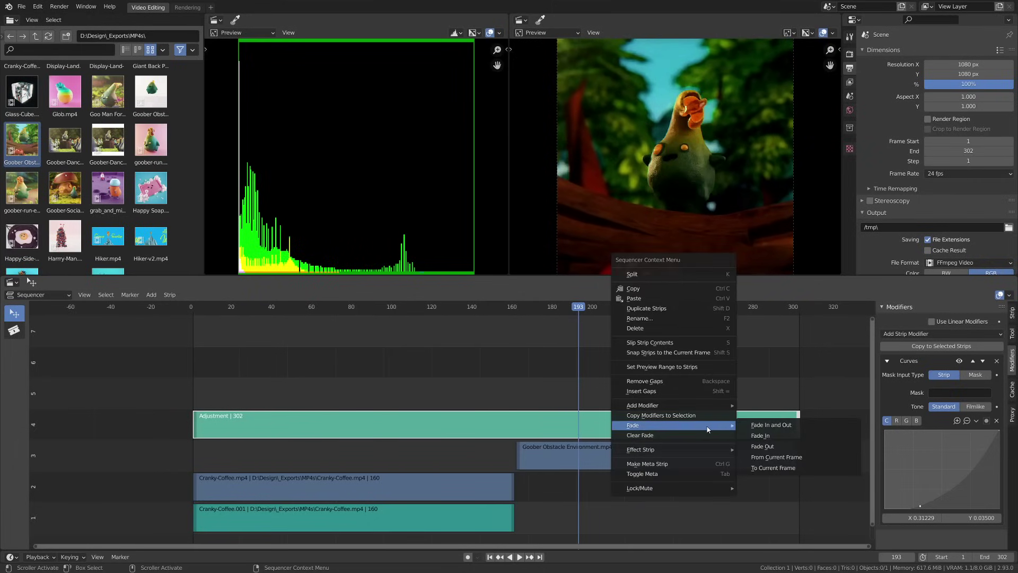
{"action": "mouse_move", "coordinate": [660, 490]}
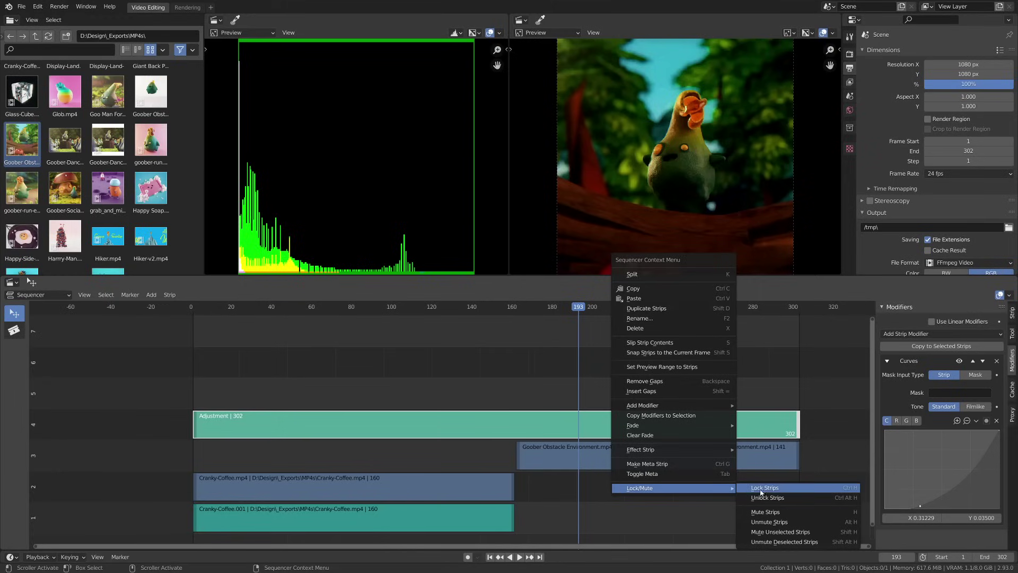
{"action": "left_click", "coordinate": [777, 511]}
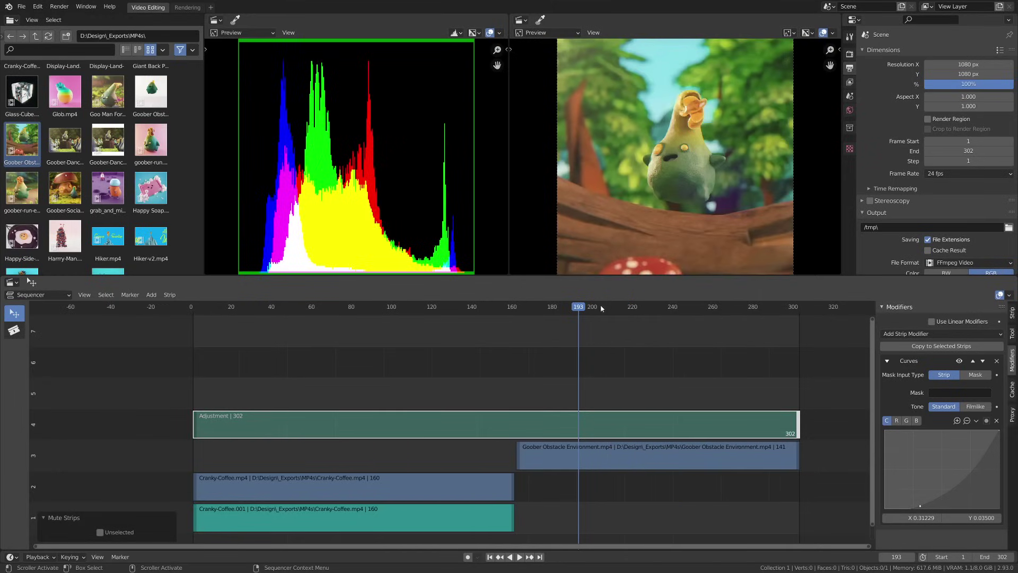
- Play the Goober Obstacle Environment clip without the adjustment layer, and toggle the layer's mute to compare the image
{"action": "left_click", "coordinate": [522, 313]}
{"action": "key", "text": "space"}
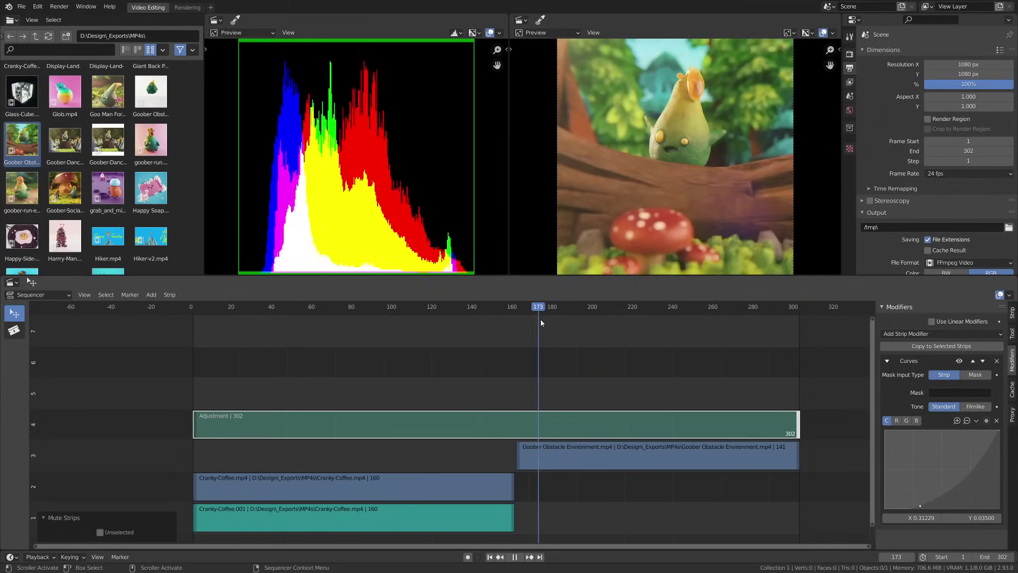
{"action": "key", "text": "space"}
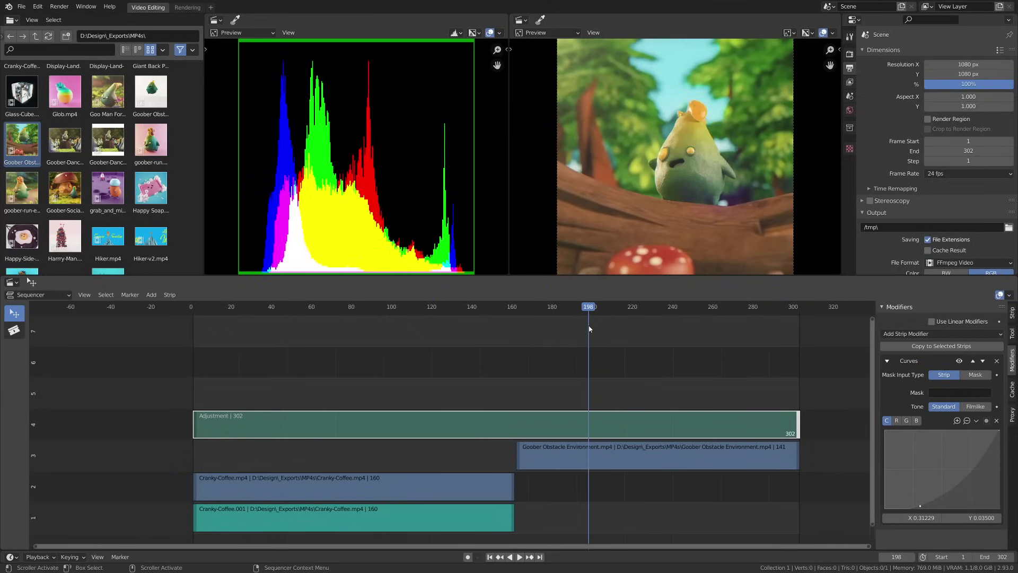
{"action": "key", "text": "alt+h"}
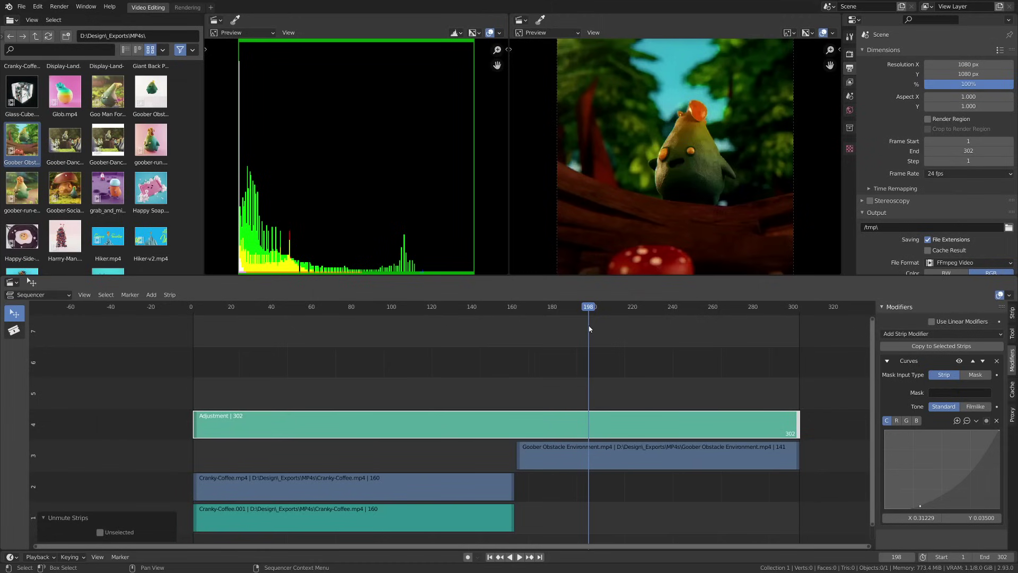
{"action": "key", "text": "h"}
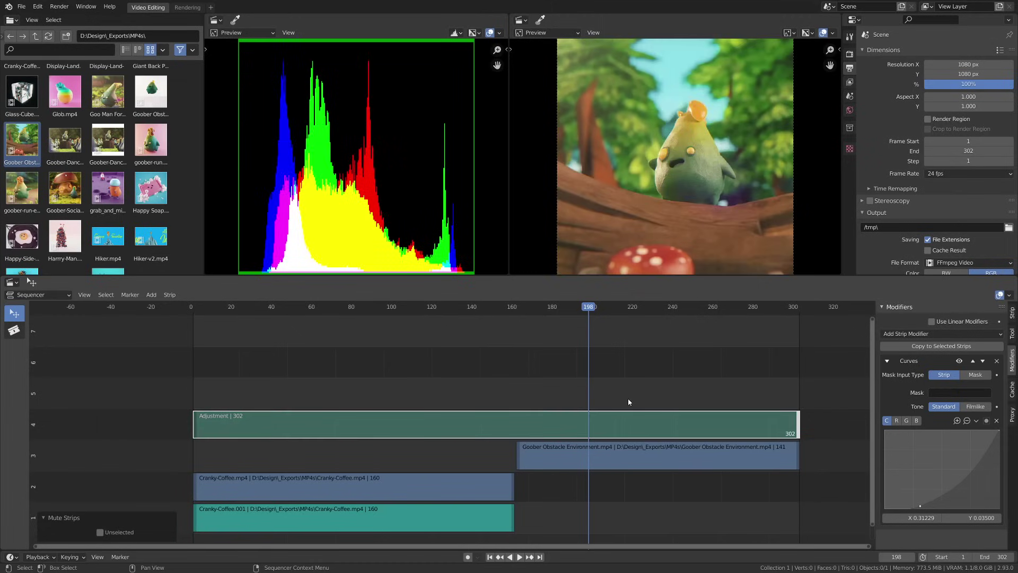
{"action": "key", "text": "alt+h"}
- Undo the latest adjustment layer changes and delete its strip from channel 4
{"action": "key", "text": "ctrl+z"}
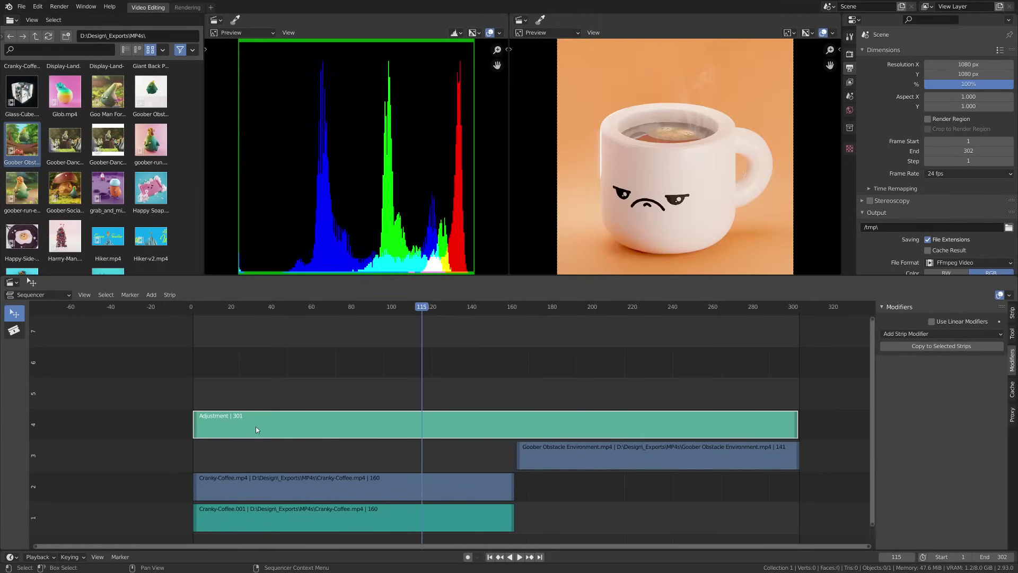
{"action": "key", "text": "Delete"}
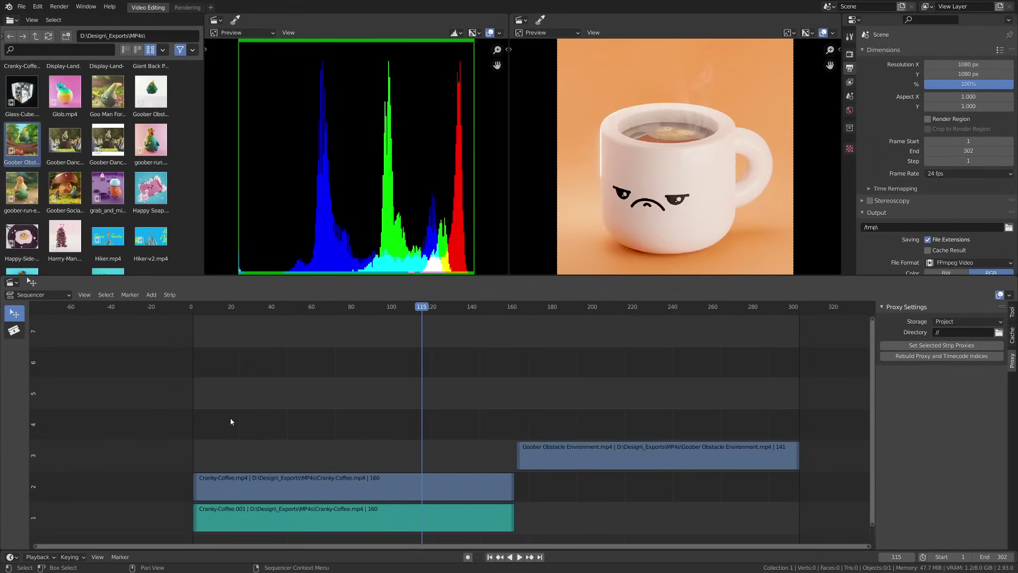
- Add a Gaussian Blur effect strip to the Goober Obstacle Environment clip
{"action": "left_click", "coordinate": [152, 295]}
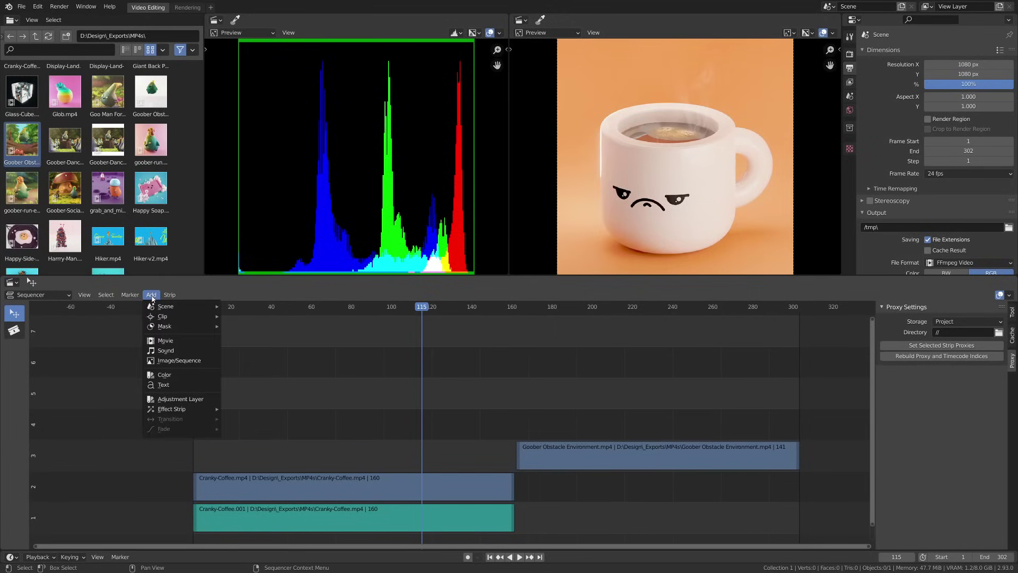
{"action": "mouse_move", "coordinate": [186, 412]}
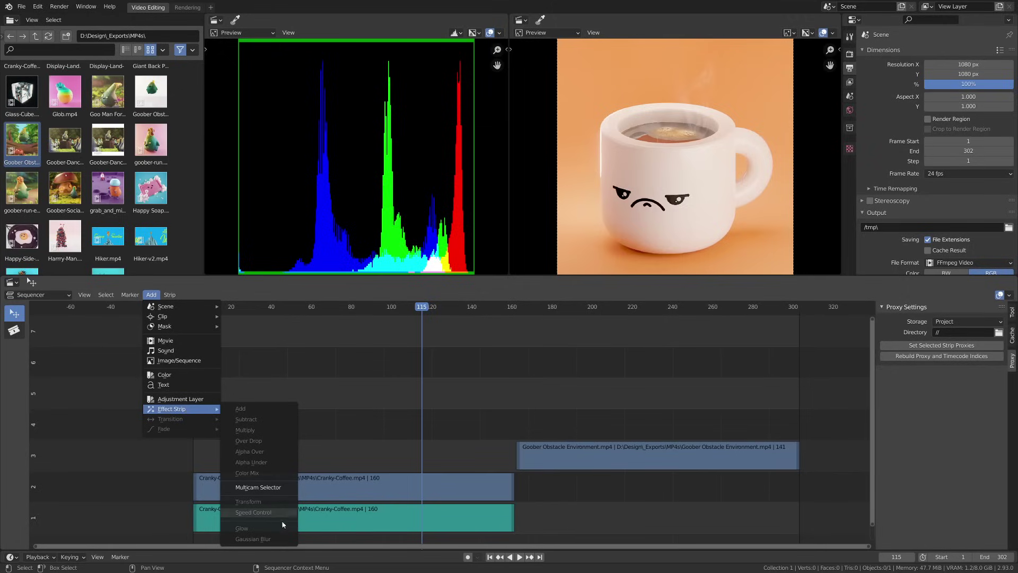
{"action": "left_click_drag", "start_coordinate": [502, 324], "coordinate": [633, 328]}
{"action": "left_click", "coordinate": [644, 462]}
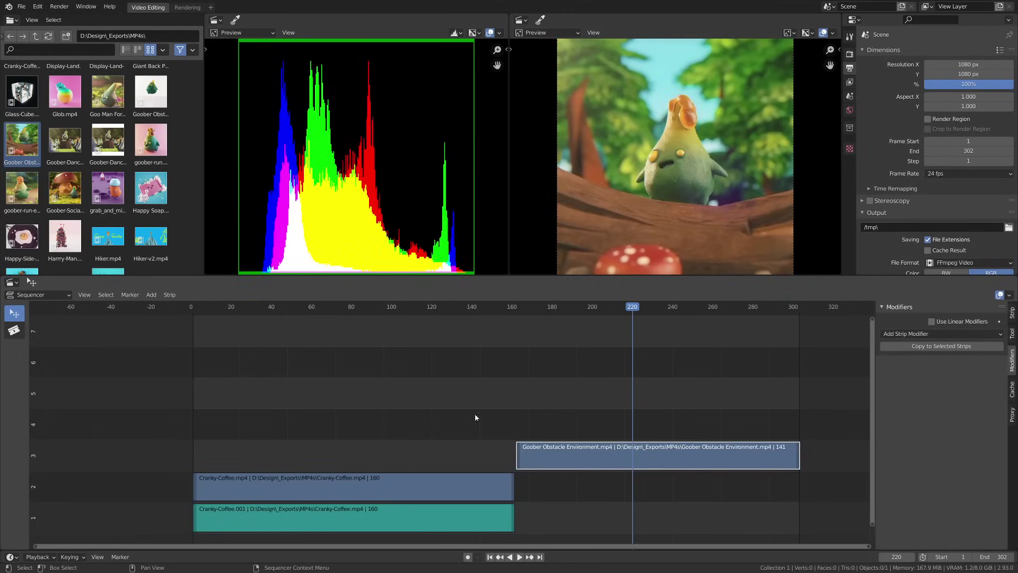
{"action": "left_click", "coordinate": [152, 294]}
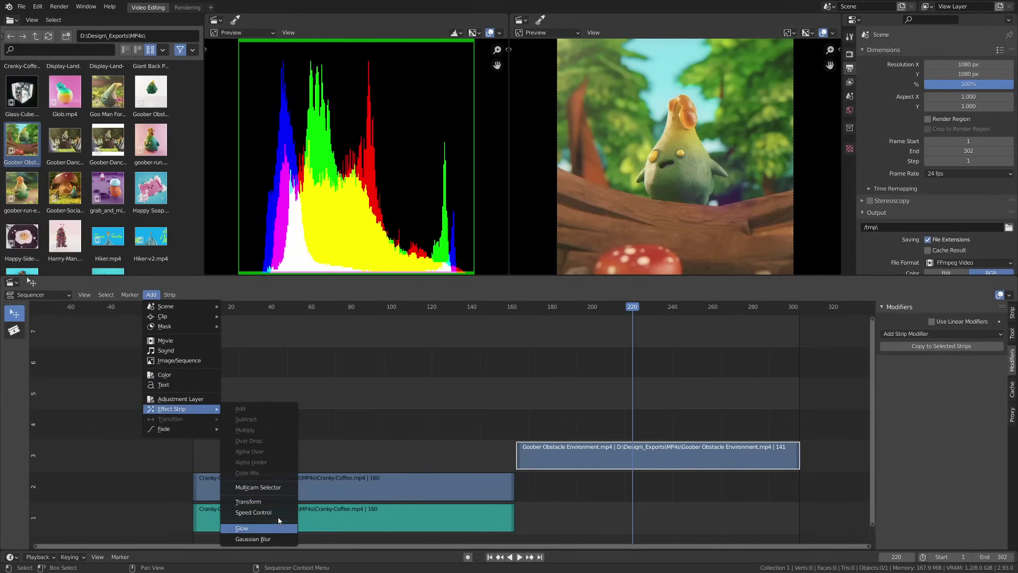
{"action": "left_click", "coordinate": [252, 539]}
- Set the Gaussian Blur strip's X and Y size to 50
{"action": "left_click", "coordinate": [665, 426]}
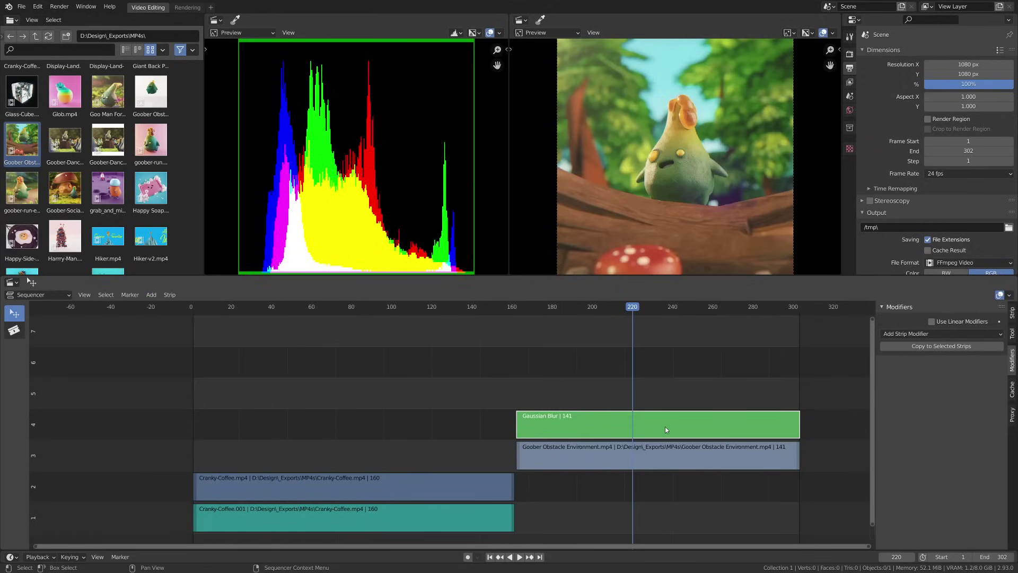
{"action": "left_click", "coordinate": [1013, 318]}
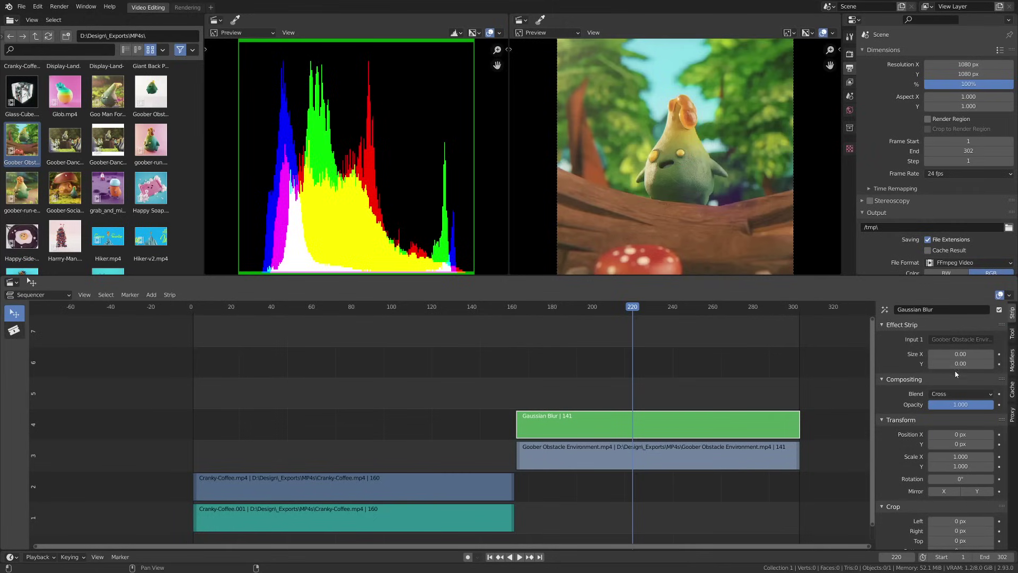
{"action": "left_click", "coordinate": [958, 354]}
{"action": "key", "text": "Return"}
{"action": "key", "text": "ctrl+c"}
{"action": "key", "text": "ctrl+v"}
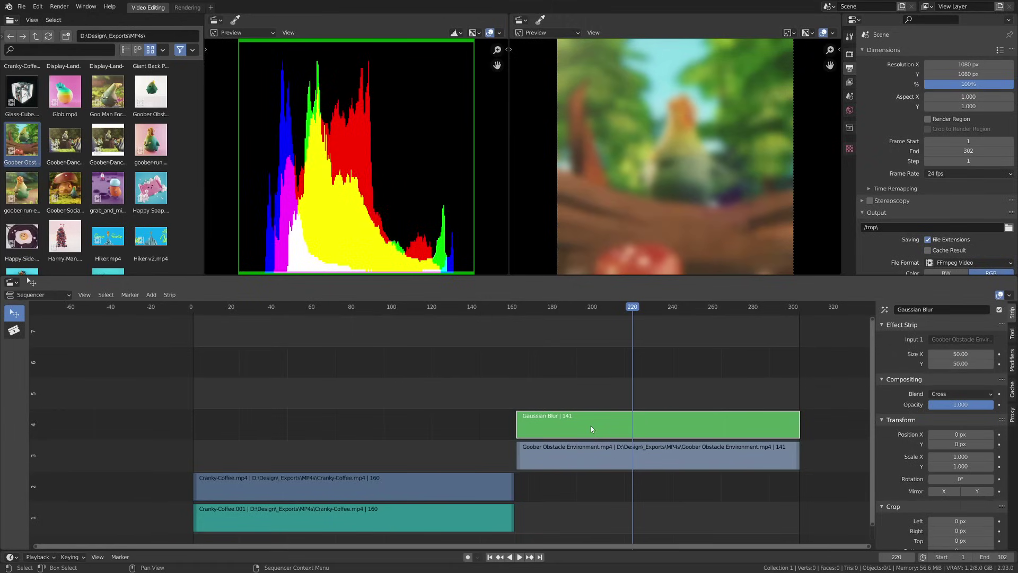
- Delete the Gaussian Blur strip and add a Speed Control effect strip to the Goober Obstacle Environment clip
{"action": "key", "text": "Delete"}
{"action": "left_click", "coordinate": [571, 457]}
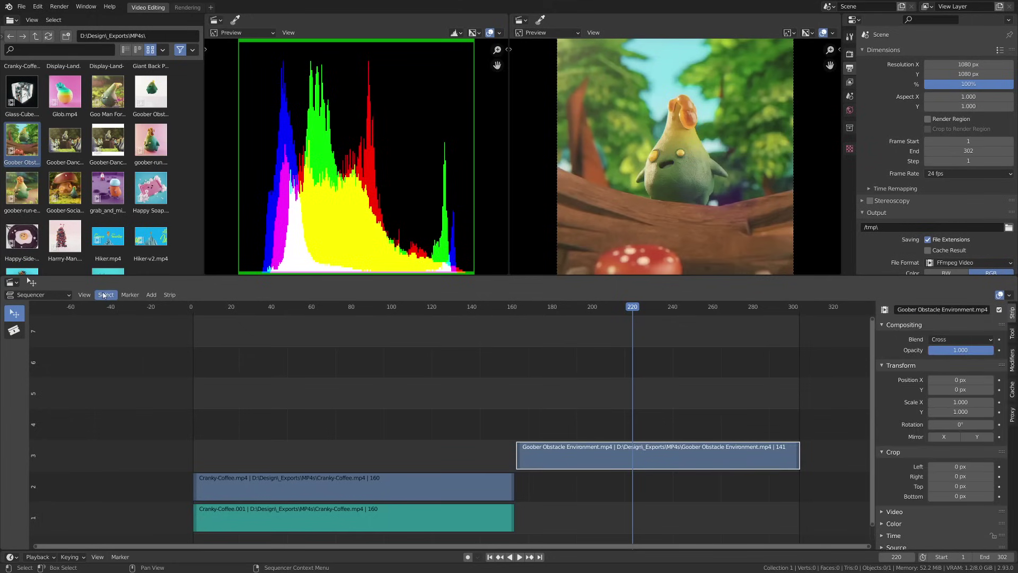
{"action": "left_click", "coordinate": [151, 295]}
{"action": "mouse_move", "coordinate": [170, 409]}
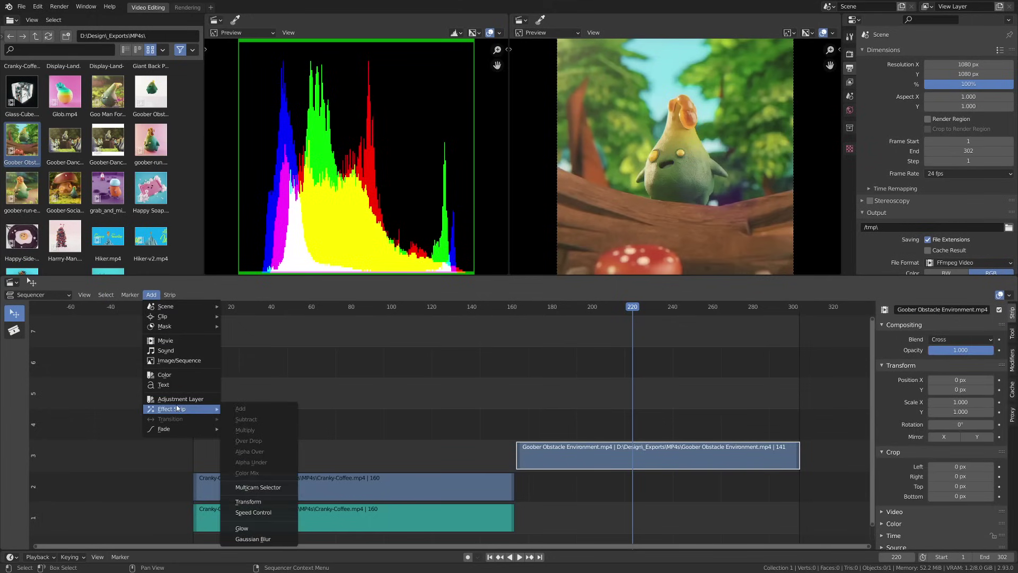
{"action": "left_click", "coordinate": [255, 512]}
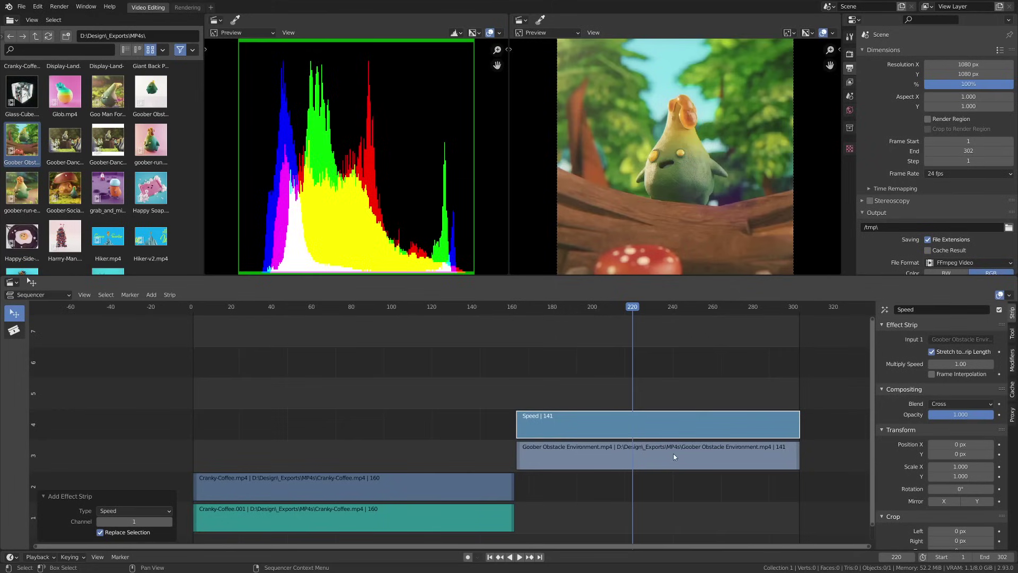
- Examine the Speed strip's effect, compositing, transform and crop settings, and delete the strip
{"action": "left_click", "coordinate": [687, 427]}
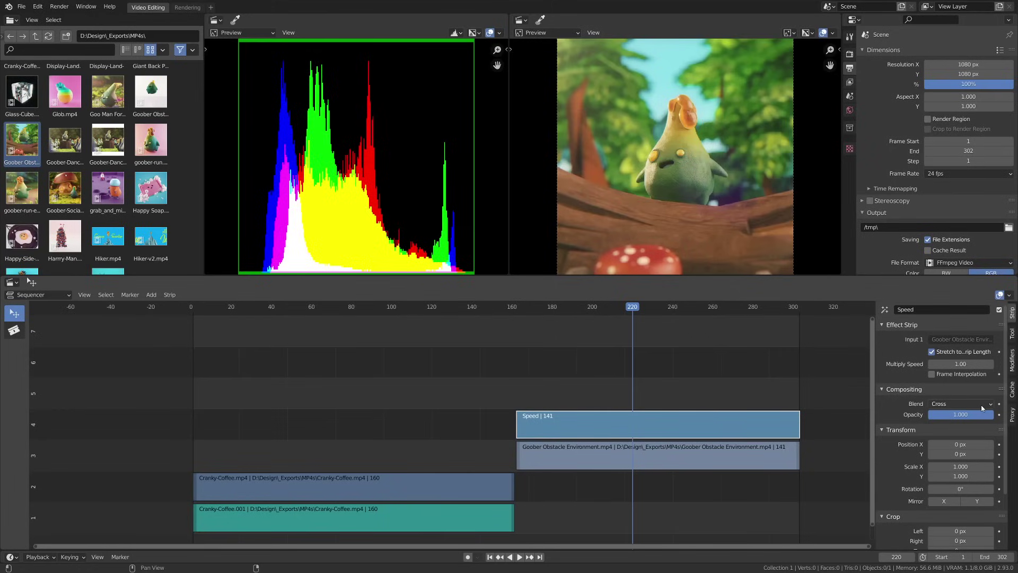
{"action": "scroll", "coordinate": [1009, 475], "scroll_direction": "down", "scroll_amount": 4}
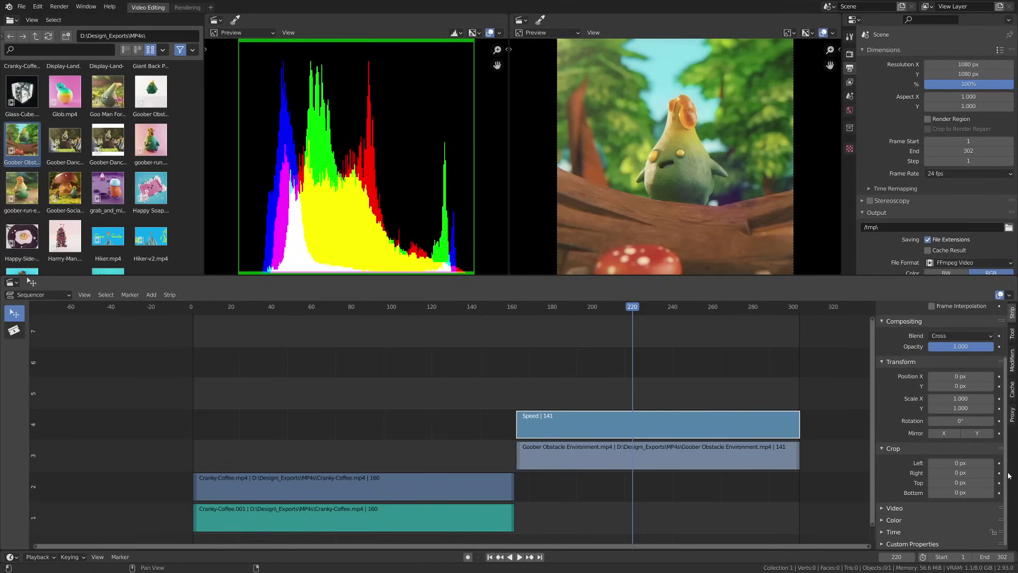
{"action": "scroll", "coordinate": [1008, 479], "scroll_direction": "up", "scroll_amount": 4}
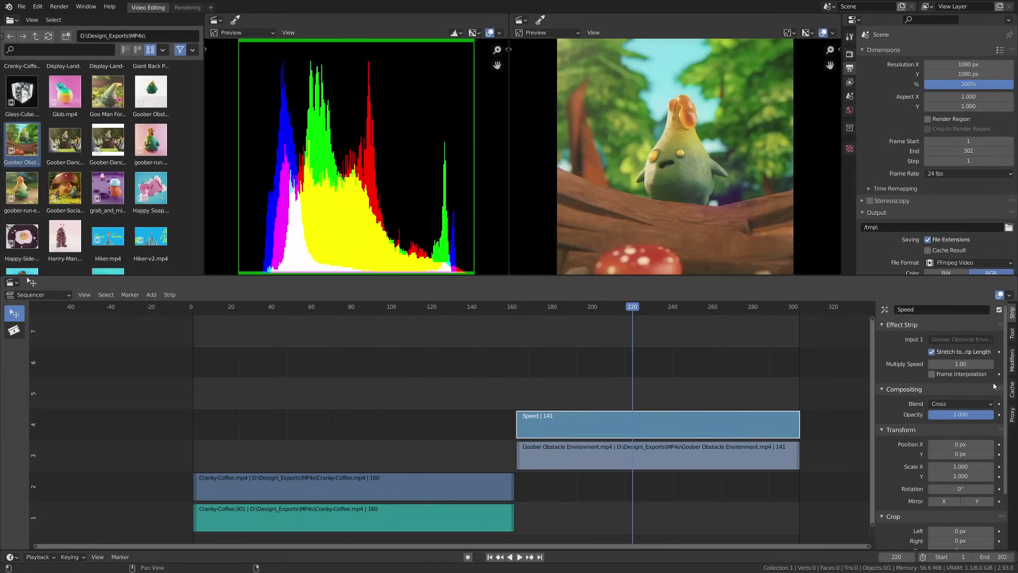
{"action": "left_click", "coordinate": [568, 382]}
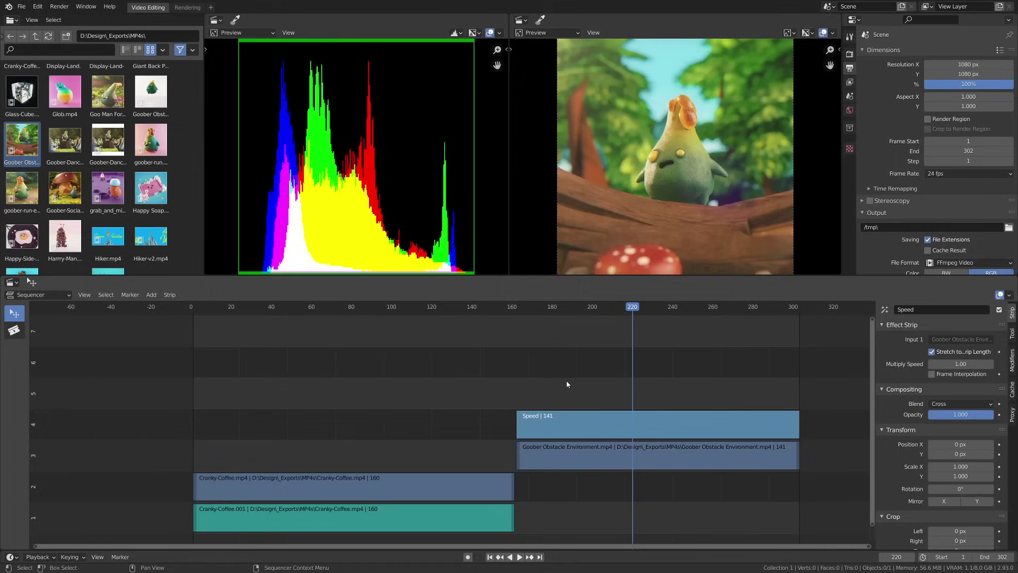
{"action": "left_click", "coordinate": [560, 423]}
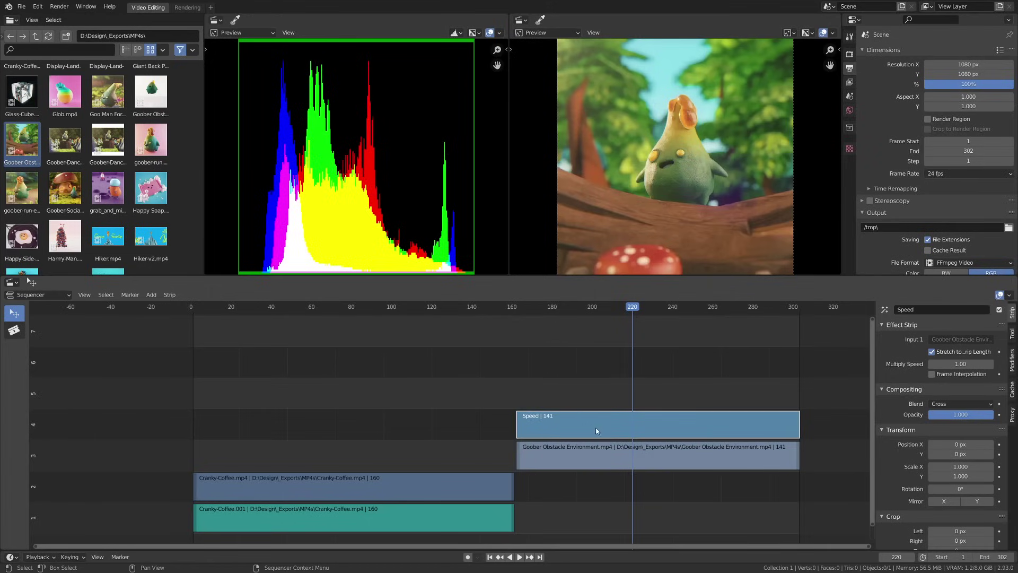
{"action": "key", "text": "Delete"}
- Move the Goober Obstacle Environment clip 42 frames earlier in channel 3 to overlap the end of the Cranky-Coffee clip
{"action": "left_click_drag", "start_coordinate": [396, 308], "coordinate": [636, 396]}
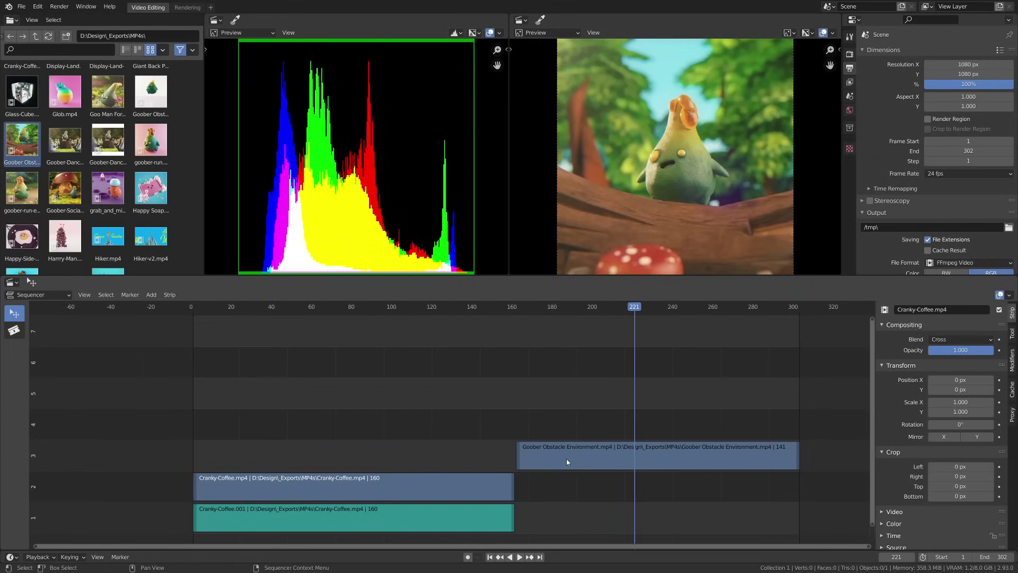
{"action": "left_click_drag", "start_coordinate": [566, 460], "coordinate": [482, 458]}
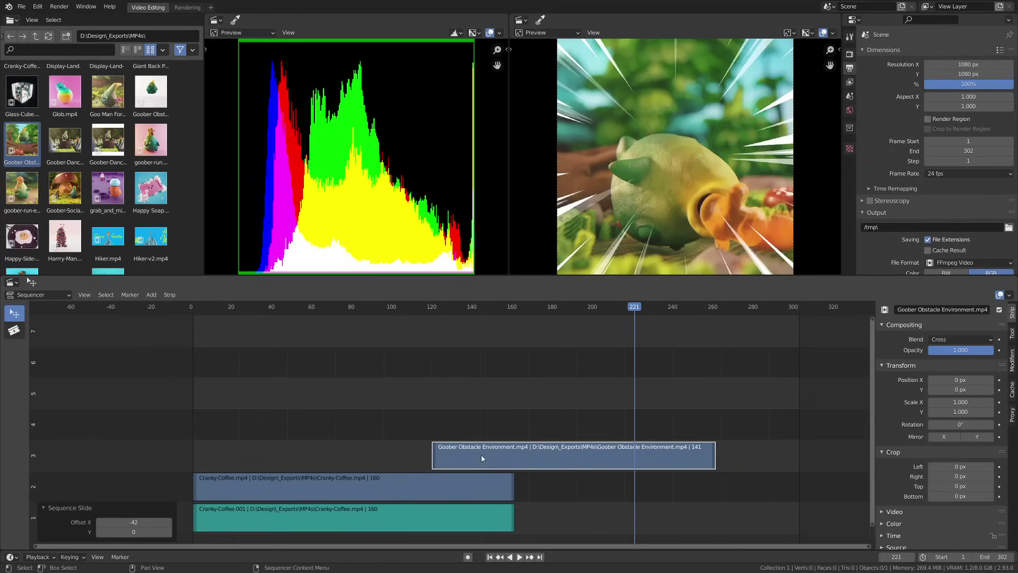
{"action": "left_click_drag", "start_coordinate": [417, 314], "coordinate": [461, 386]}
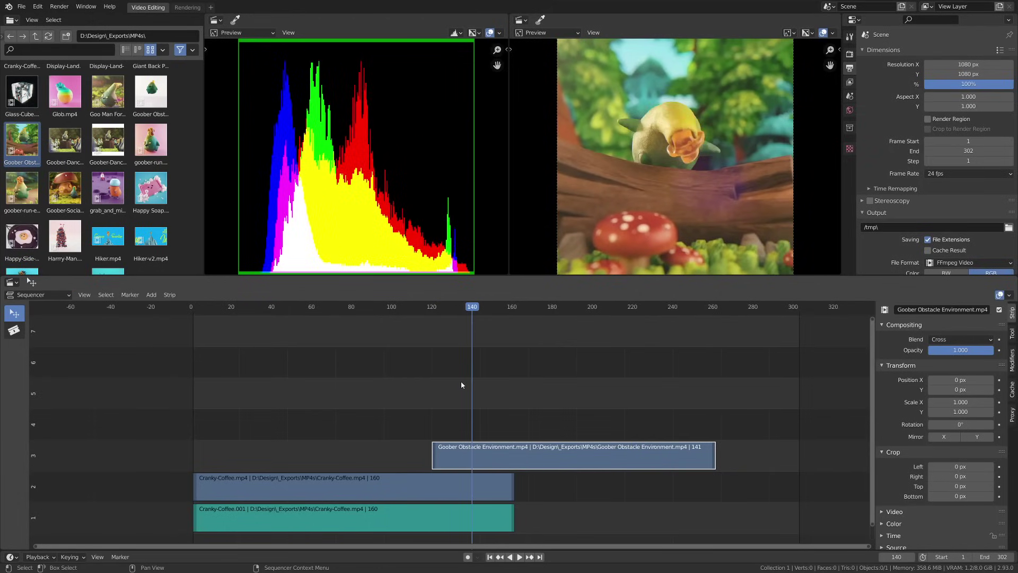
- Add a fade-in to the Goober Obstacle Environment clip and scrub through the overlap to preview it
{"action": "right_click", "coordinate": [459, 462]}
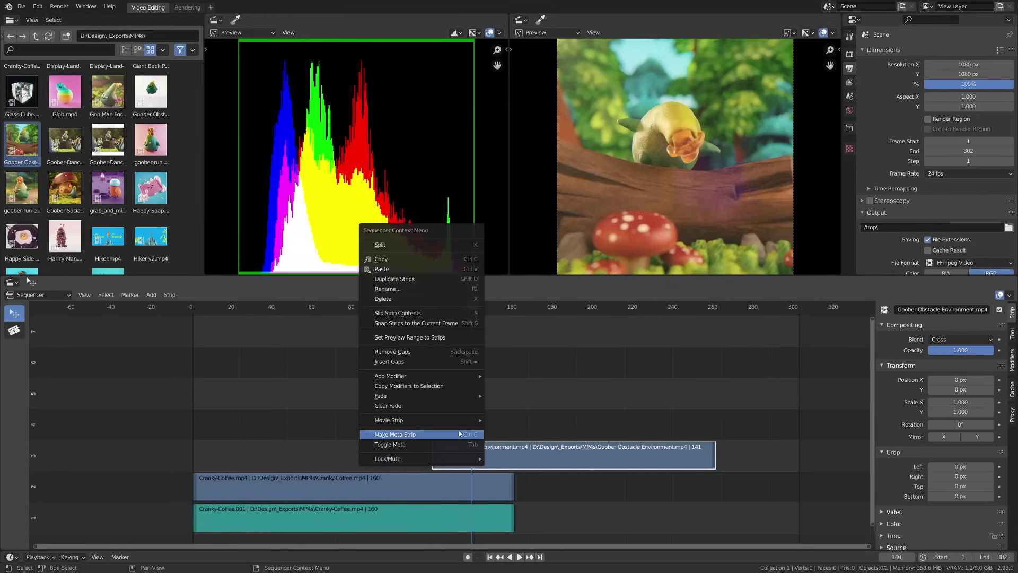
{"action": "mouse_move", "coordinate": [460, 395]}
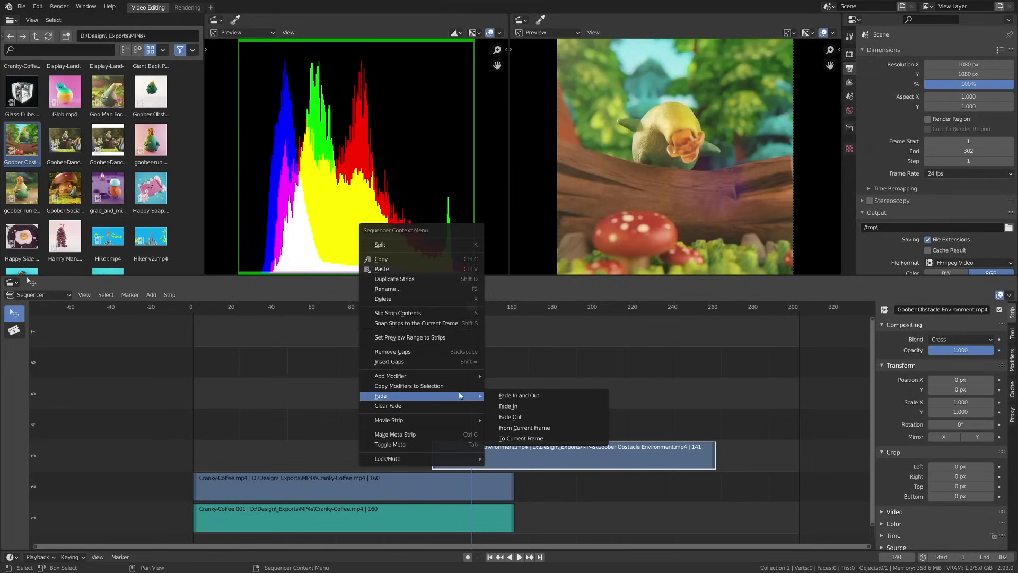
{"action": "left_click", "coordinate": [545, 407]}
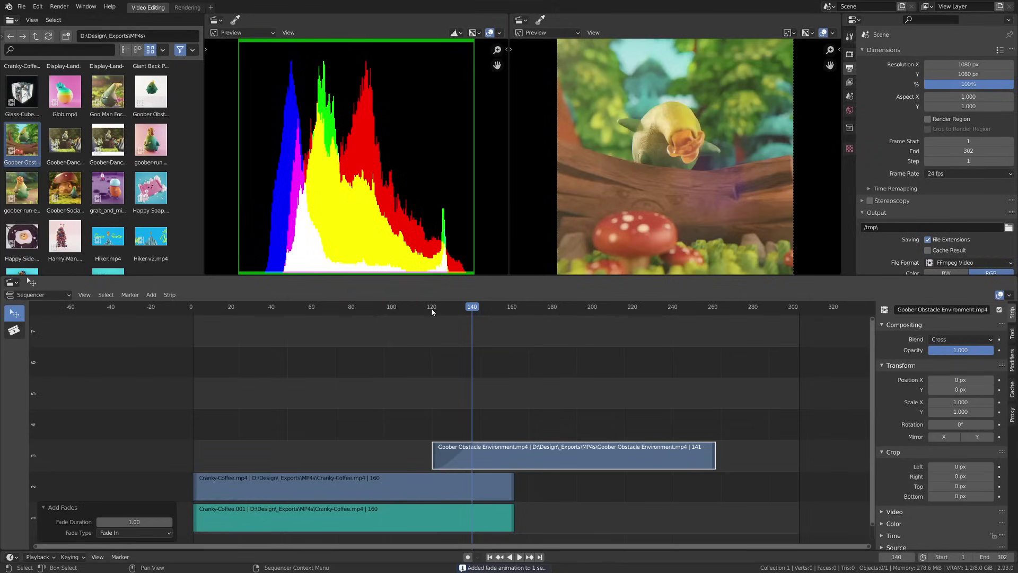
{"action": "left_click_drag", "start_coordinate": [434, 310], "coordinate": [505, 332]}
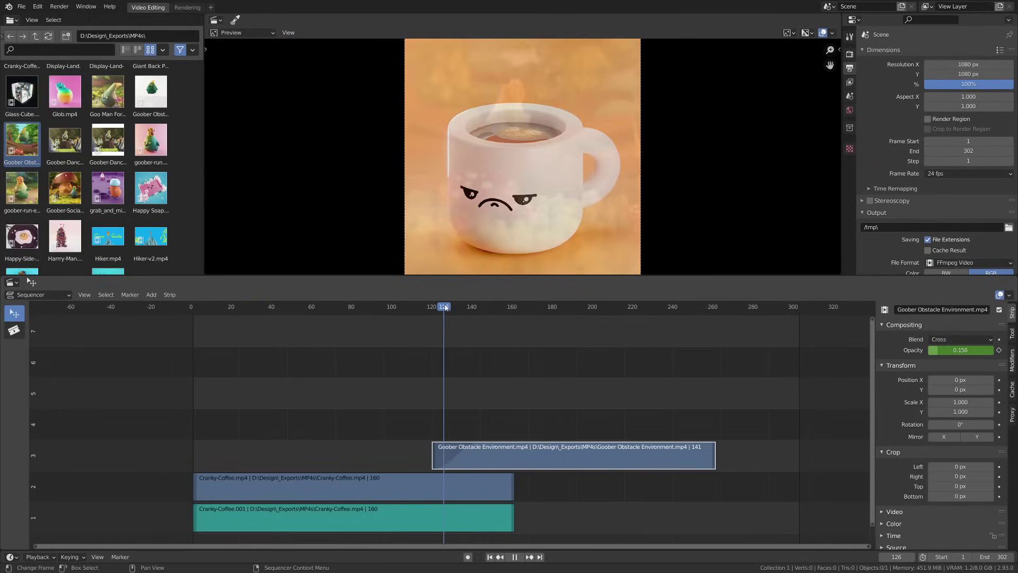
{"action": "left_click_drag", "start_coordinate": [444, 308], "coordinate": [515, 321]}
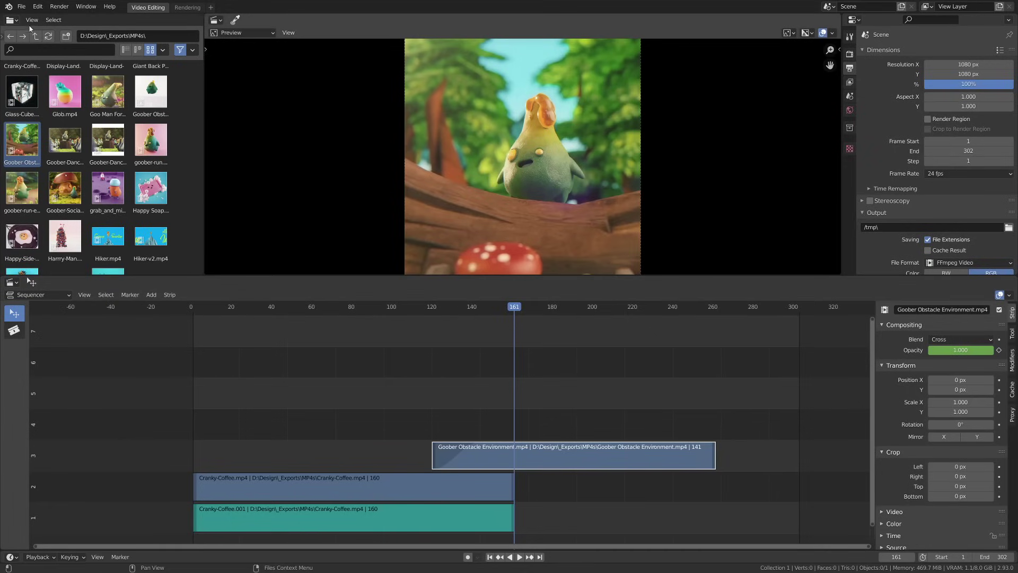
- Change the file browser area to the Dope Sheet and select the fade's end keyframe for the clip's opacity
{"action": "left_click", "coordinate": [12, 20]}
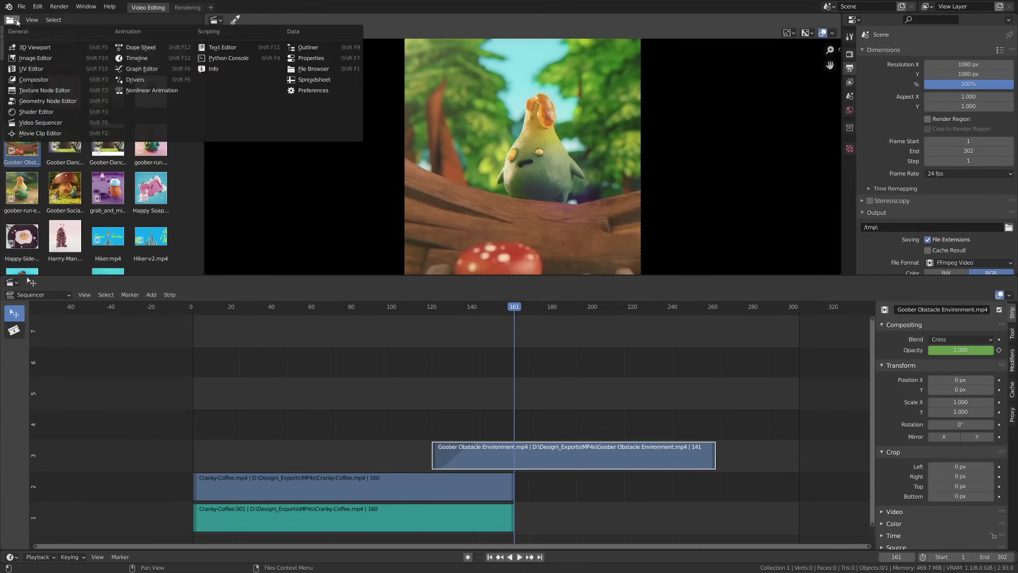
{"action": "left_click", "coordinate": [141, 47]}
{"action": "left_click", "coordinate": [149, 45]}
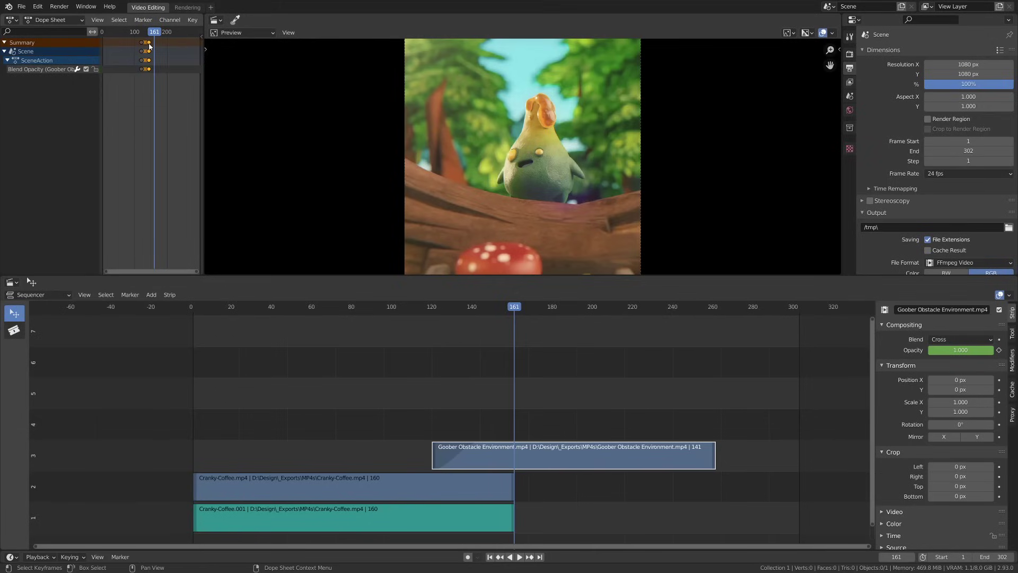
- Move the end keyframe of the Goober Obstacle Environment clip's fade to about frame 161 and scrub back through the overlap to frame 120
{"action": "left_click_drag", "start_coordinate": [149, 48], "coordinate": [156, 48]}
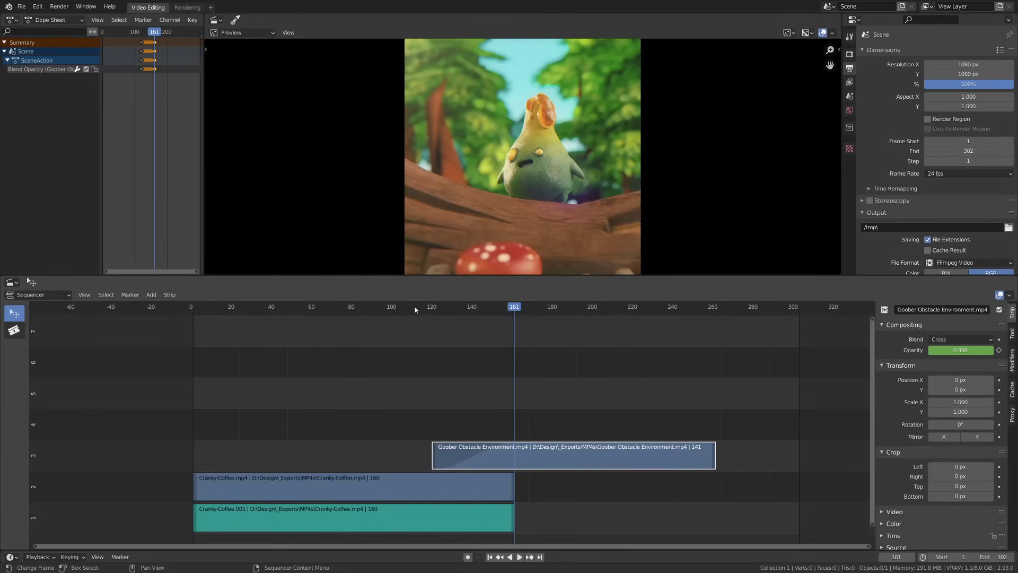
{"action": "left_click_drag", "start_coordinate": [415, 306], "coordinate": [431, 372]}
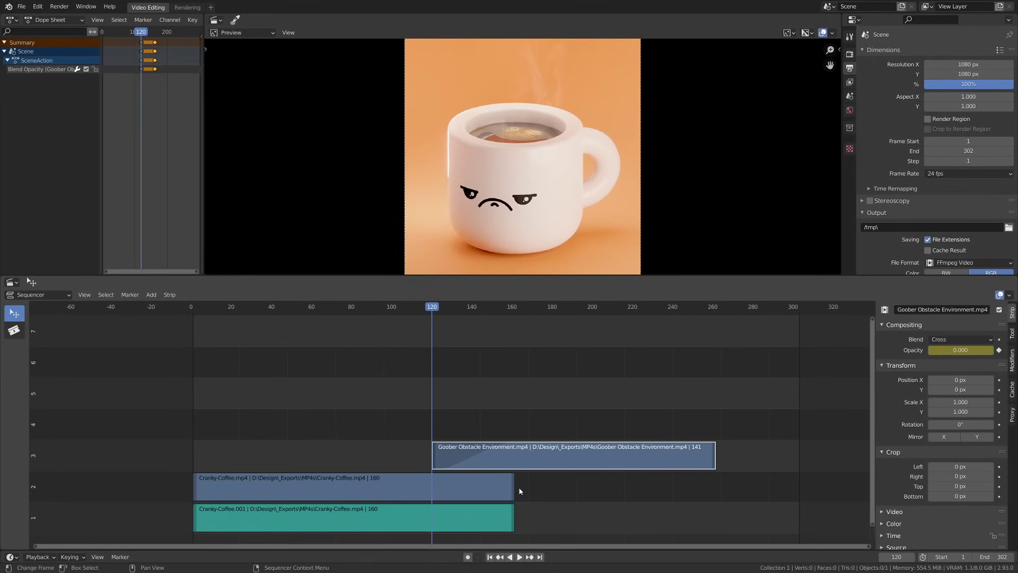
- Add a fade-out to the Cranky-Coffee video and audio strips and preview the transition into the Goober Obstacle Environment clip
{"action": "left_click_drag", "start_coordinate": [520, 491], "coordinate": [477, 517]}
{"action": "right_click", "coordinate": [473, 501]}
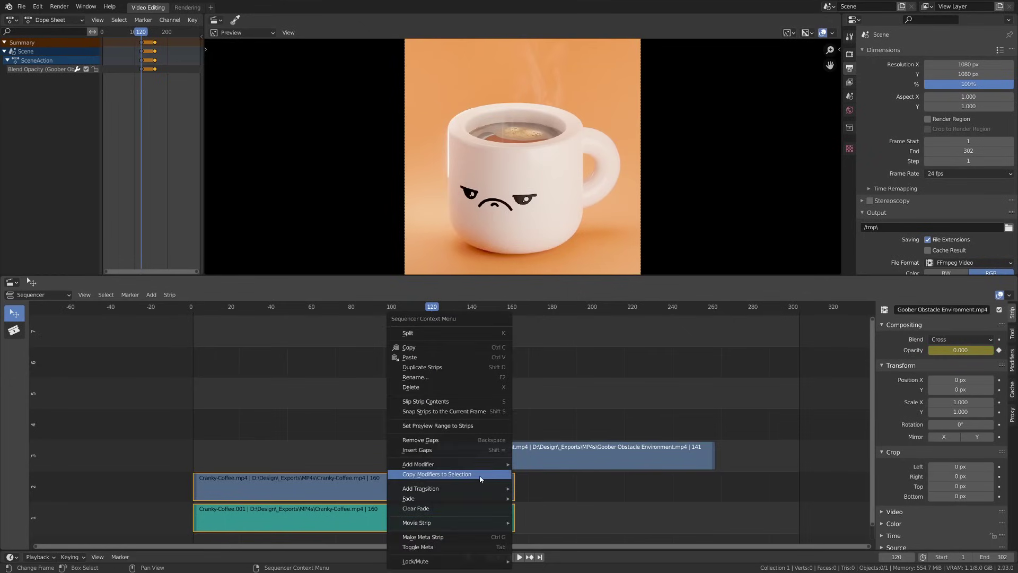
{"action": "mouse_move", "coordinate": [482, 496]}
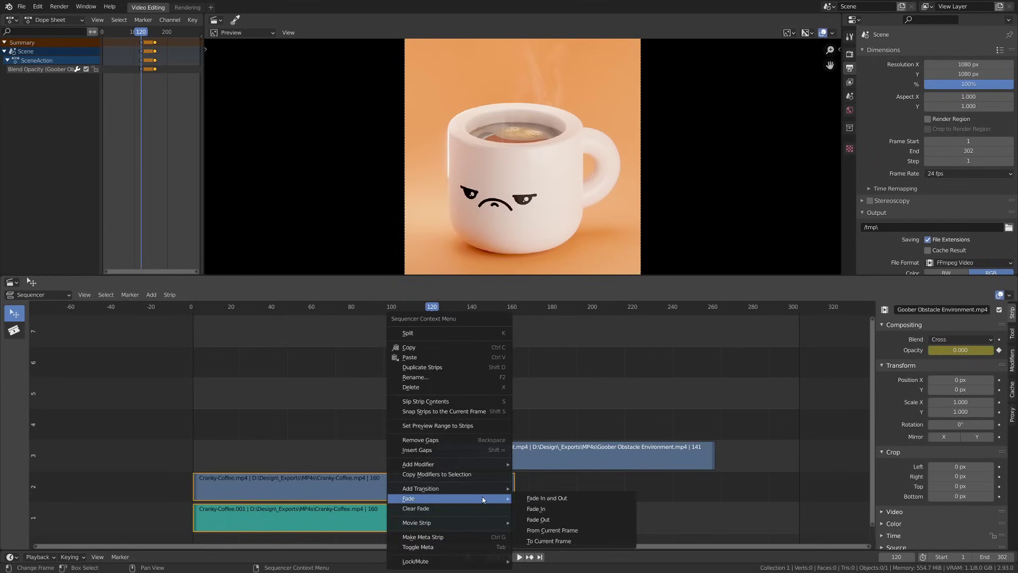
{"action": "left_click", "coordinate": [550, 519]}
{"action": "left_click", "coordinate": [585, 505]}
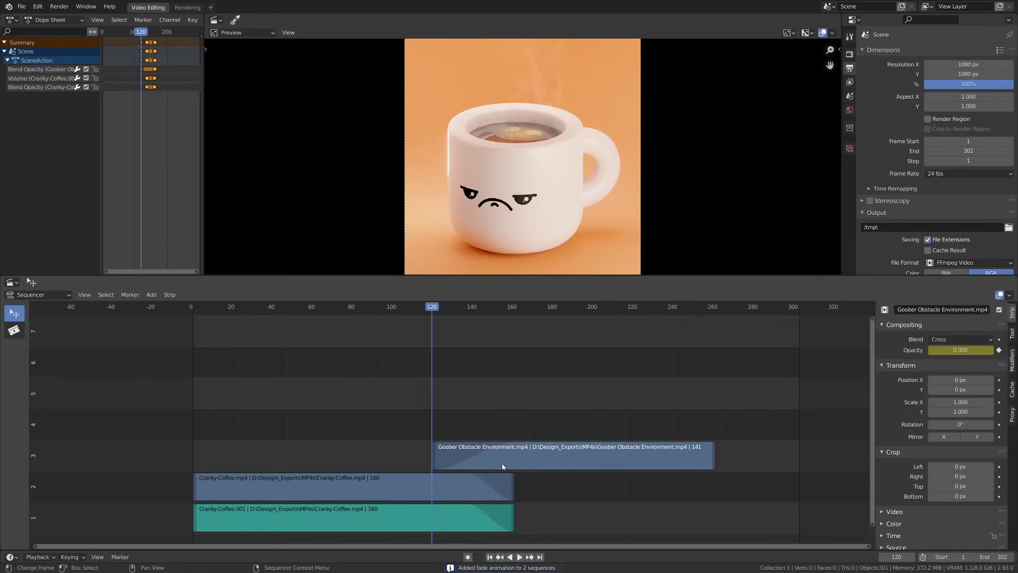
{"action": "key", "text": "space"}
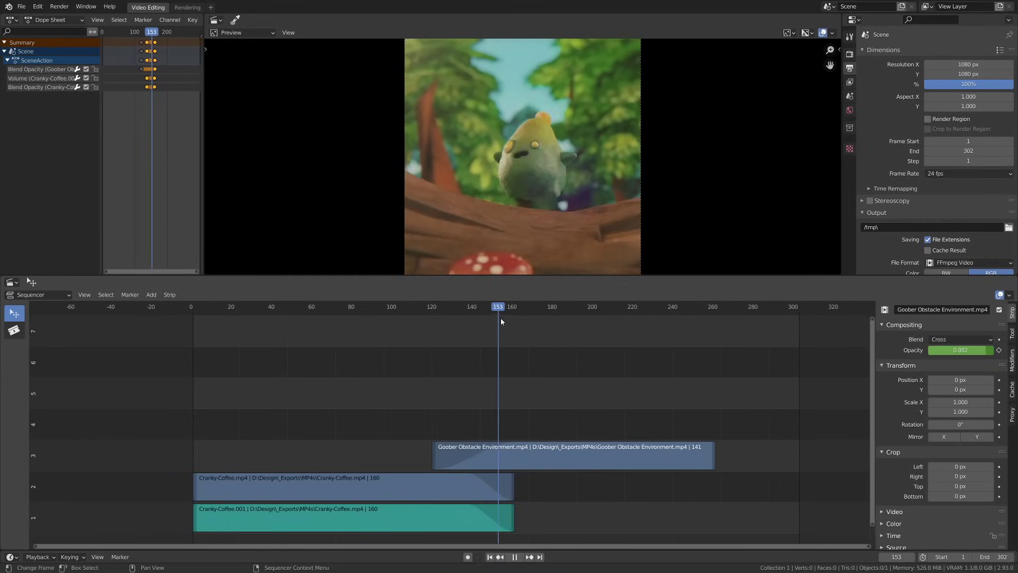
{"action": "left_click_drag", "start_coordinate": [500, 317], "coordinate": [437, 347]}
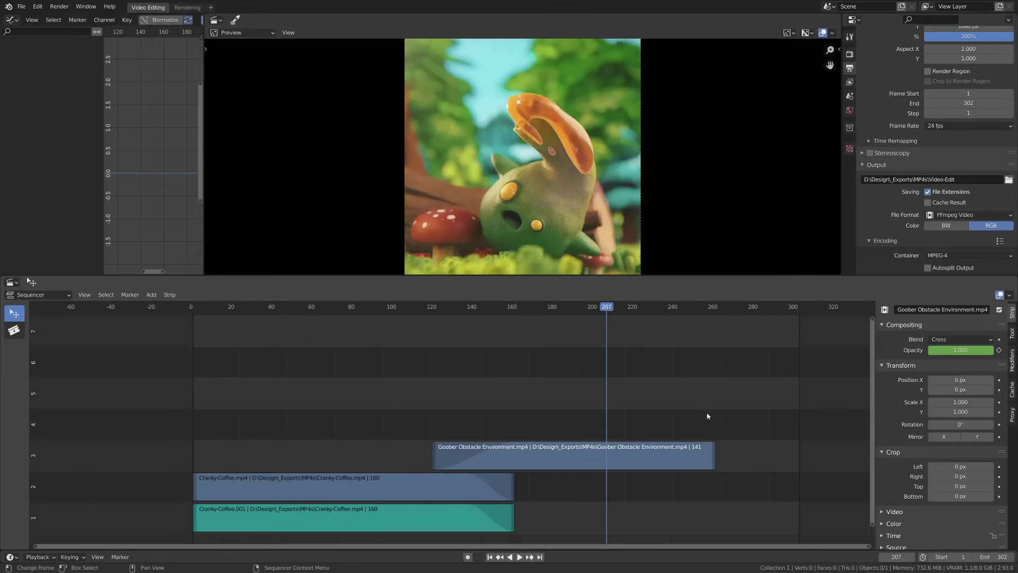
- Select all strips, set the scene's frame range to match them, and scrub the timeline to frame 63
{"action": "left_click_drag", "start_coordinate": [577, 365], "coordinate": [318, 528]}
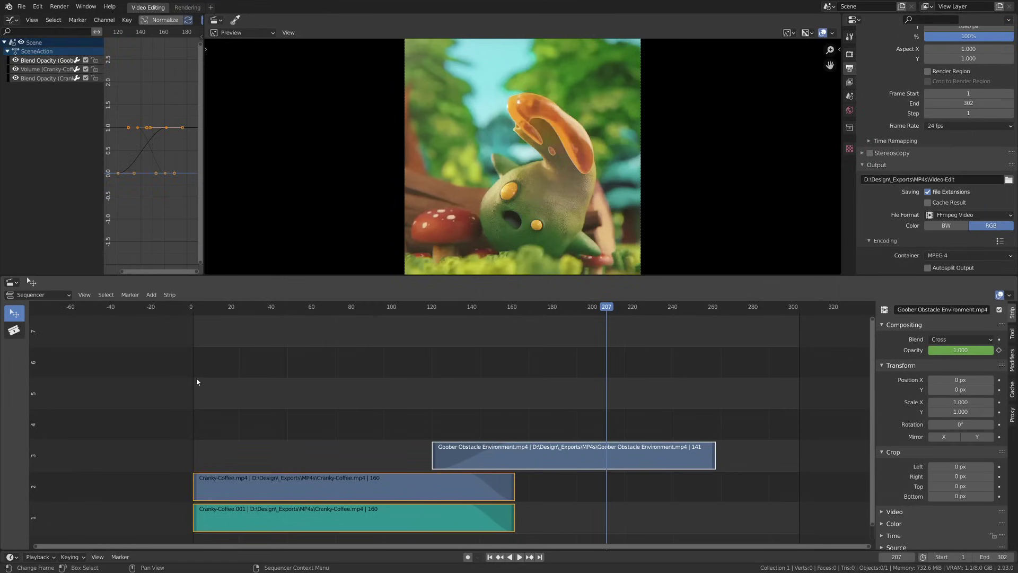
{"action": "left_click", "coordinate": [85, 295]}
{"action": "mouse_move", "coordinate": [132, 399]}
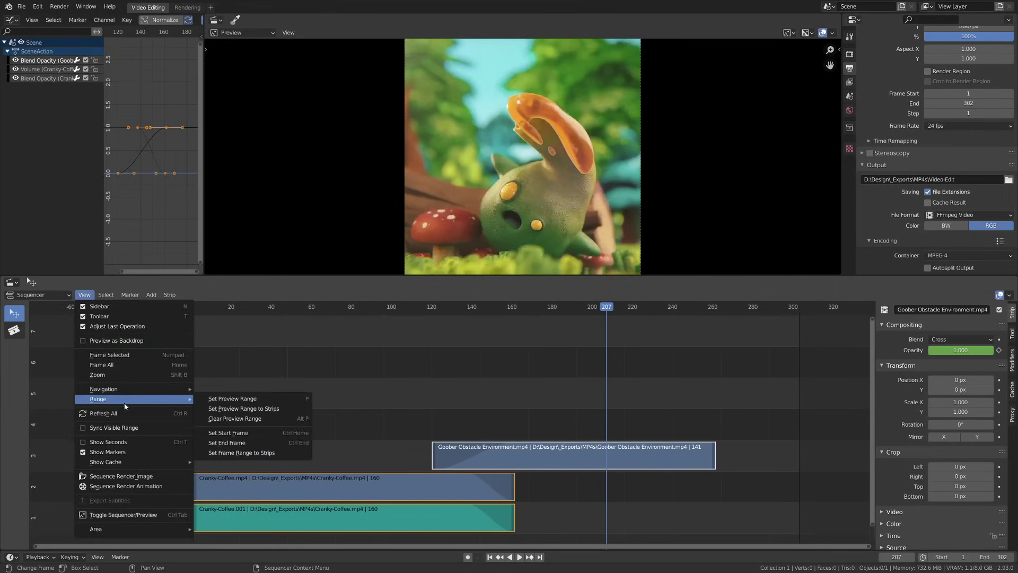
{"action": "left_click", "coordinate": [271, 453]}
{"action": "left_click", "coordinate": [419, 424]}
{"action": "left_click_drag", "start_coordinate": [339, 307], "coordinate": [318, 362]}
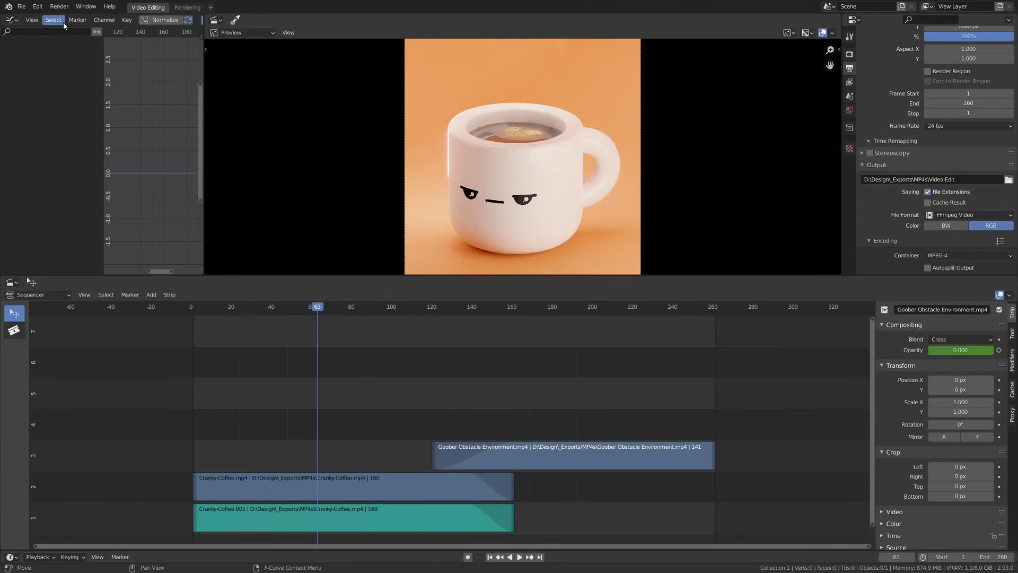
- Render the edit as an animation and close the render window
{"action": "left_click", "coordinate": [59, 6]}
{"action": "left_click", "coordinate": [95, 33]}
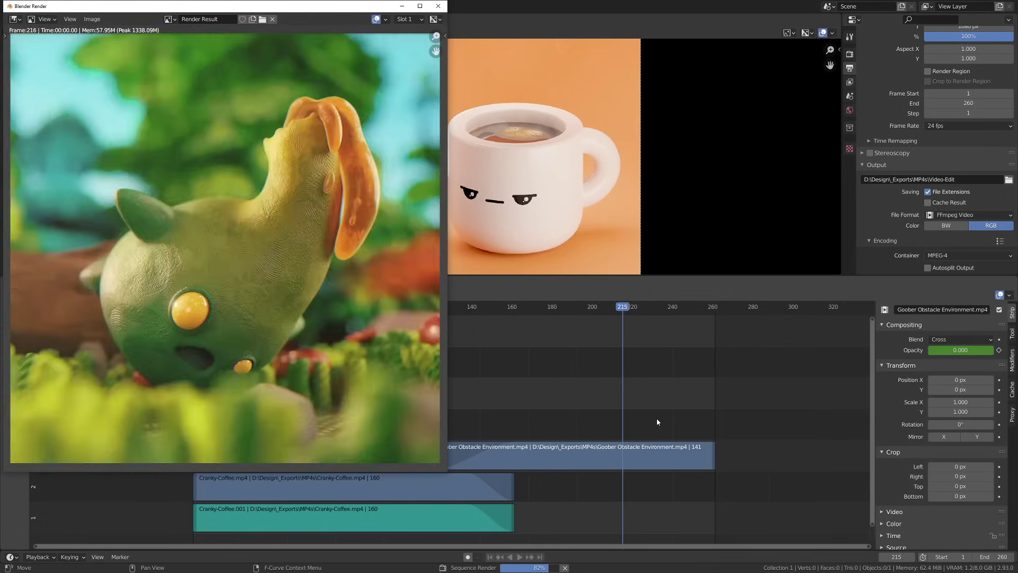
{"action": "left_click", "coordinate": [438, 5]}
- Reopen the file browser, add the rendered Video-Edit0001-0260.mp4 to channels 4 and 5, move it 61 frames earlier, and scrub through it
{"action": "left_click", "coordinate": [9, 21]}
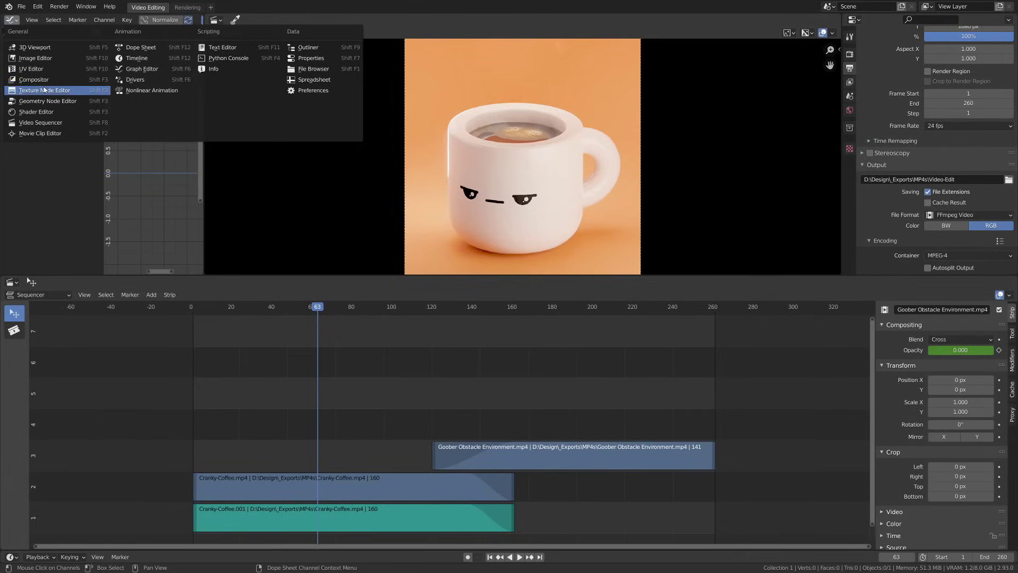
{"action": "key", "text": "shift+F1"}
{"action": "left_click_drag", "start_coordinate": [110, 150], "coordinate": [266, 376]}
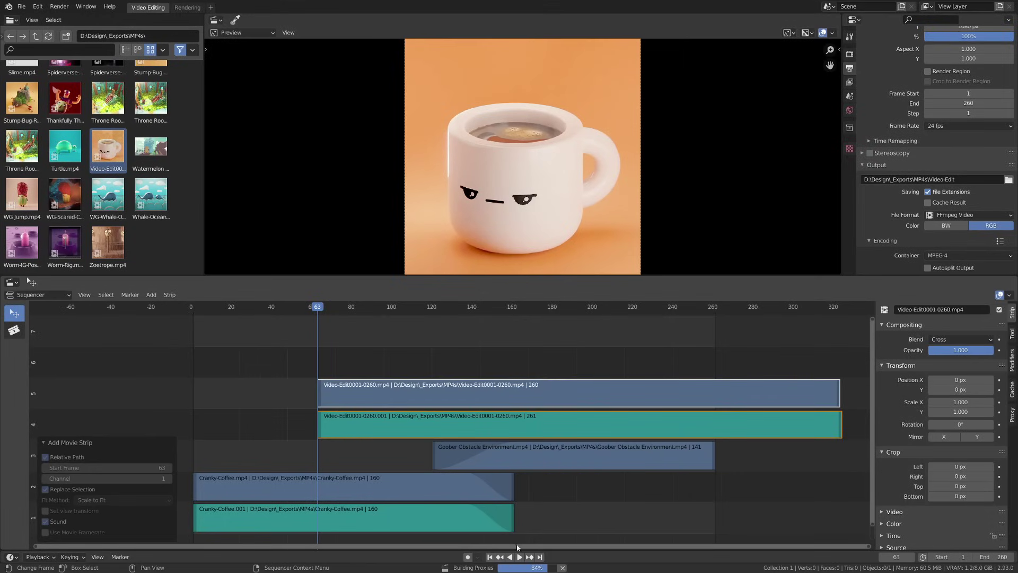
{"action": "key", "text": "g"}
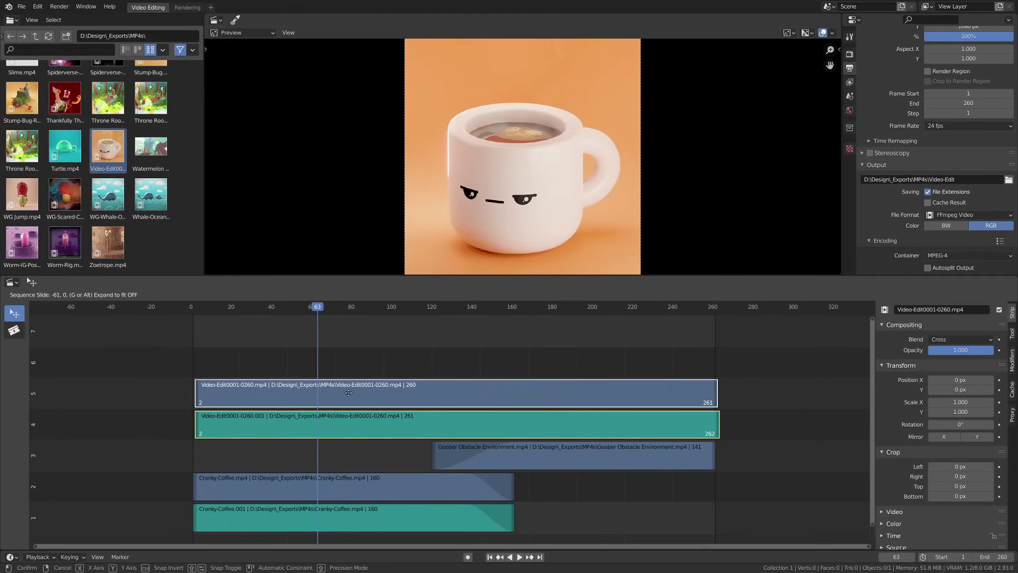
{"action": "left_click", "coordinate": [347, 393]}
{"action": "left_click_drag", "start_coordinate": [213, 311], "coordinate": [389, 334]}
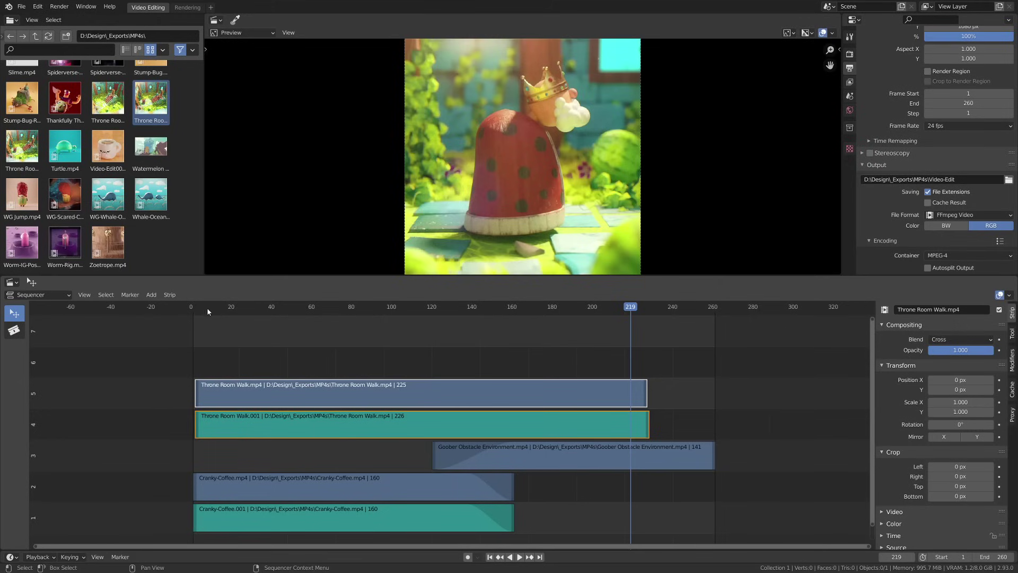
- Play back the Throne Room Walk clip from the start of the timeline
{"action": "key", "text": "shift+Left"}
{"action": "key", "text": "space"}
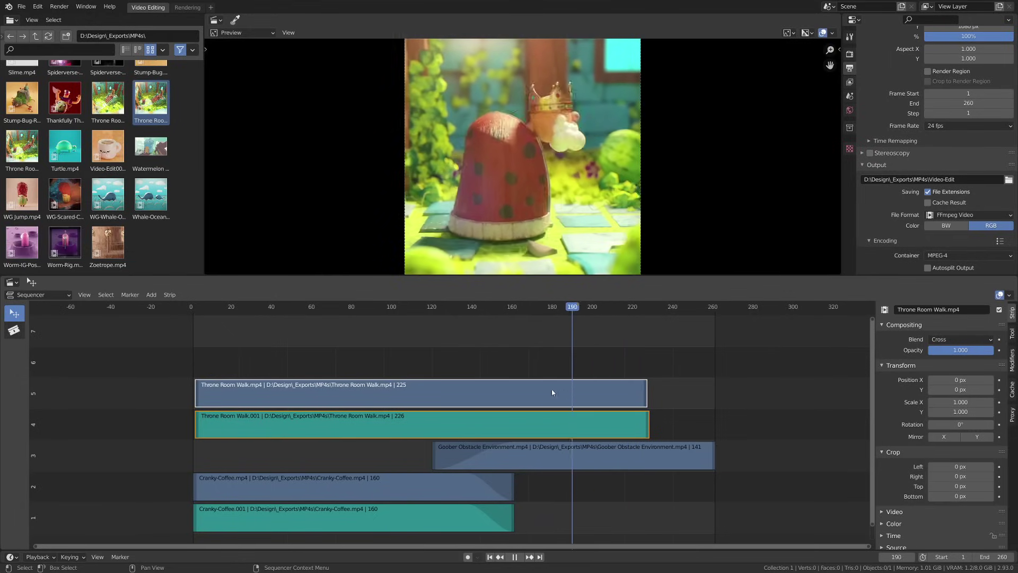
{"action": "left_click_drag", "start_coordinate": [551, 390], "coordinate": [276, 398]}
{"action": "left_click_drag", "start_coordinate": [276, 397], "coordinate": [299, 398]}
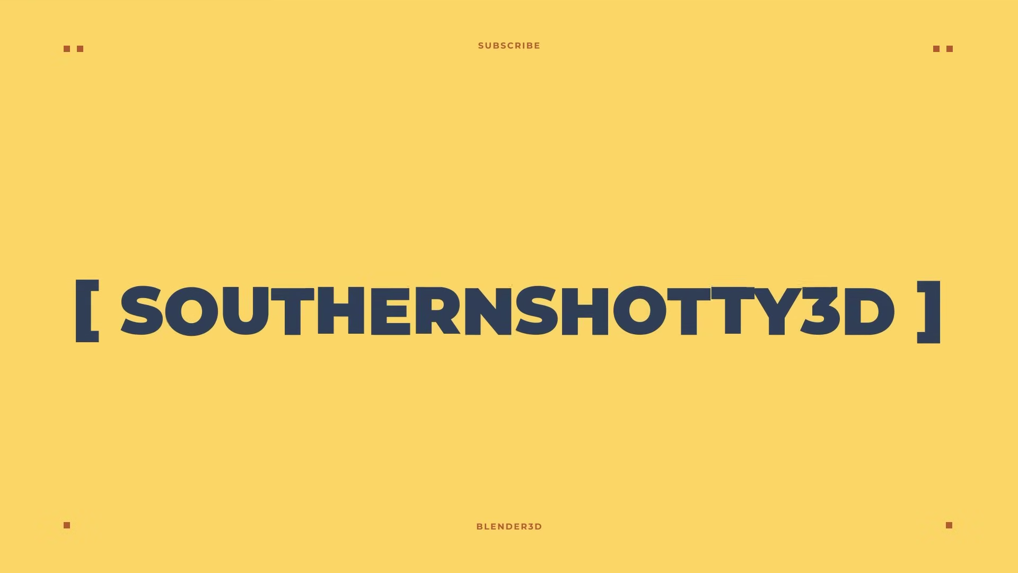